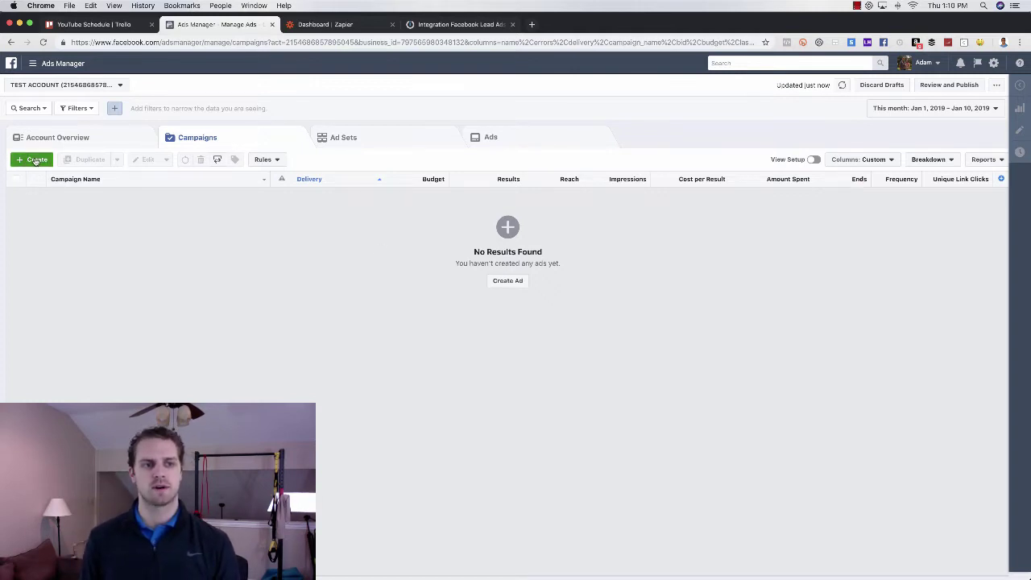
# - Start a new campaign with the Lead generation objective, dismissing the unfinished-draft summary
pyautogui.click(35, 160)
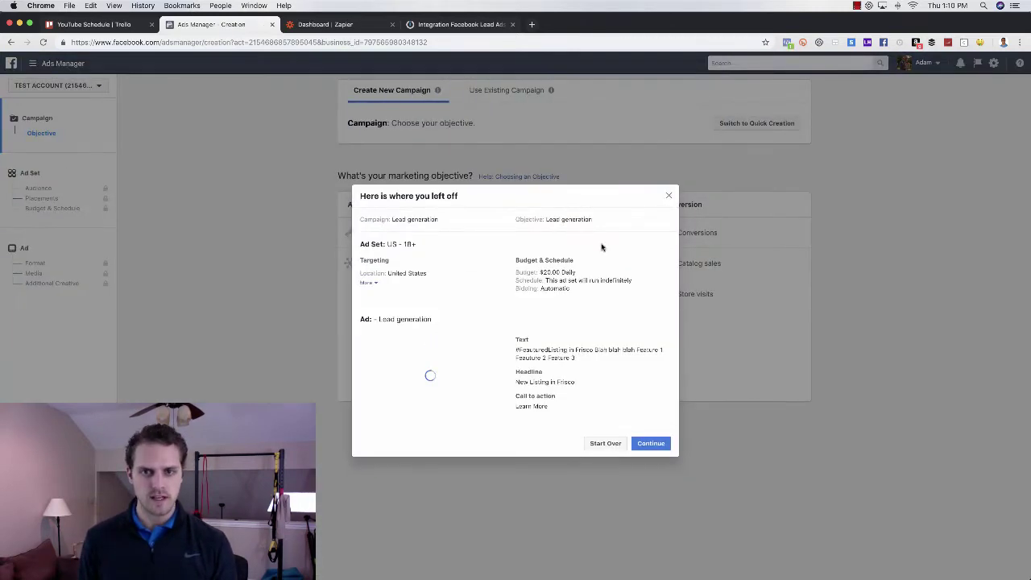
pyautogui.click(670, 198)
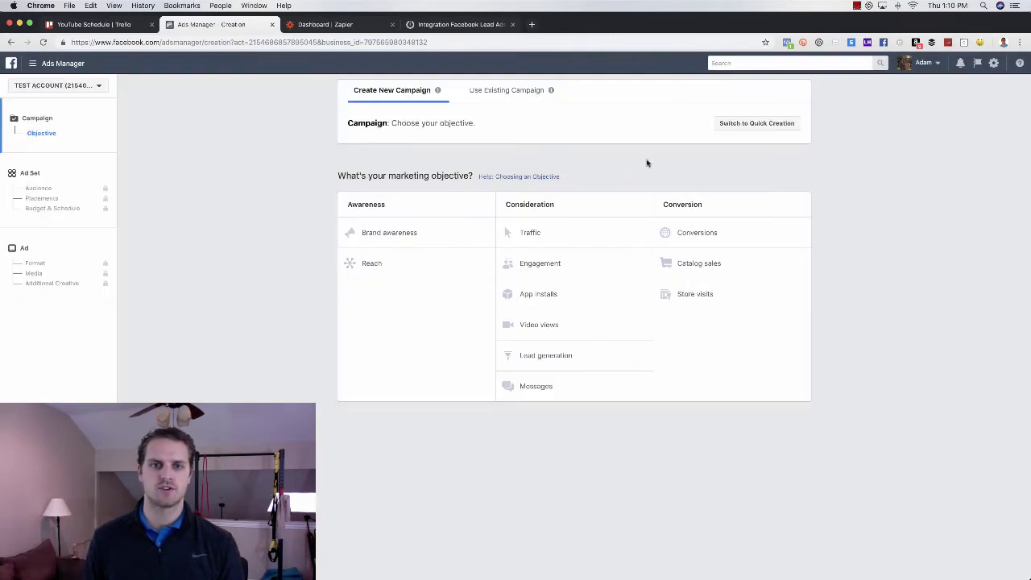
pyautogui.click(548, 358)
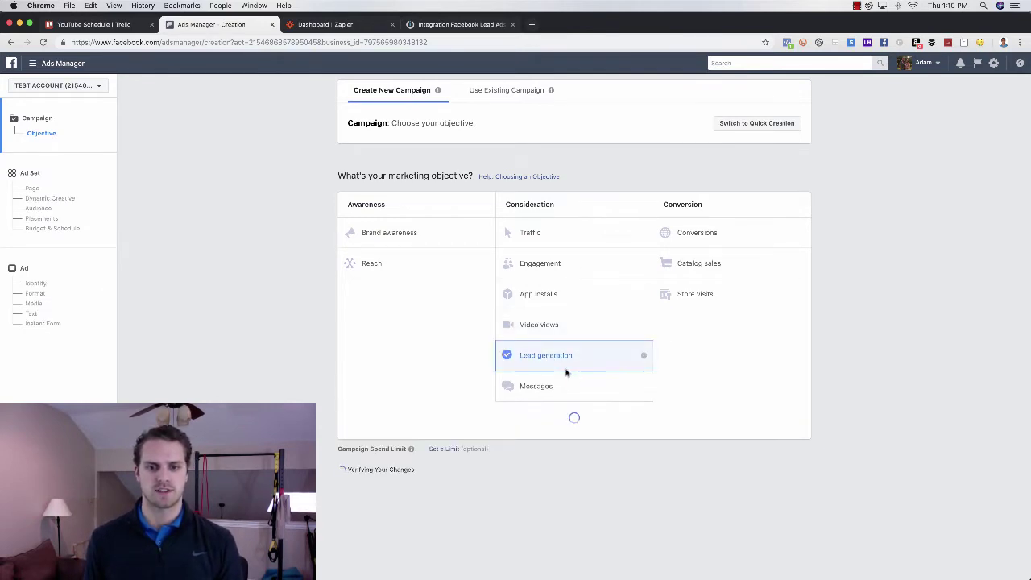
# - Name the campaign 'lead form example (1/10/2019)' and continue to the ad set
pyautogui.moveTo(541, 421); pyautogui.dragTo(582, 420)
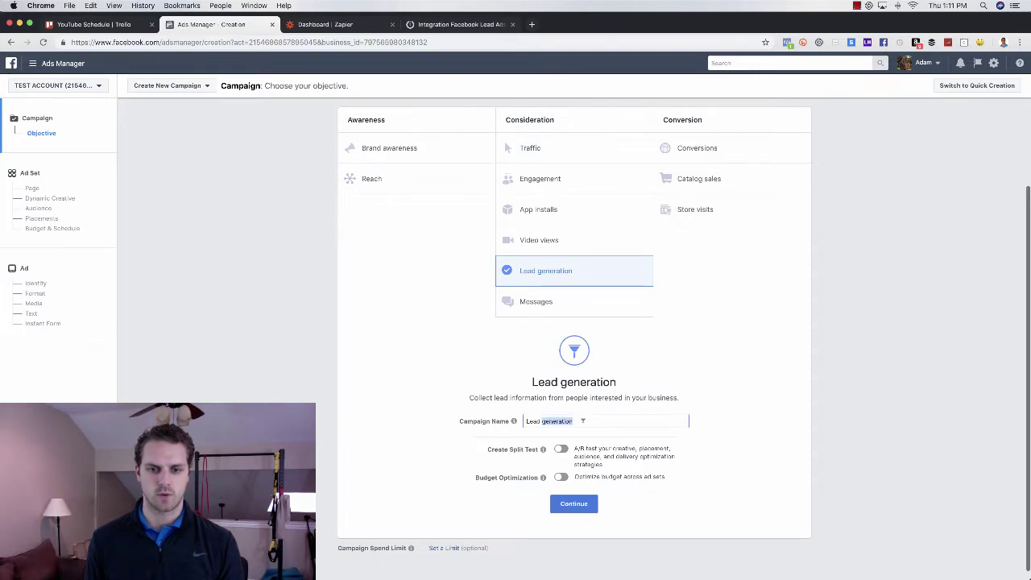
pyautogui.click(582, 420)
pyautogui.press('super+a')
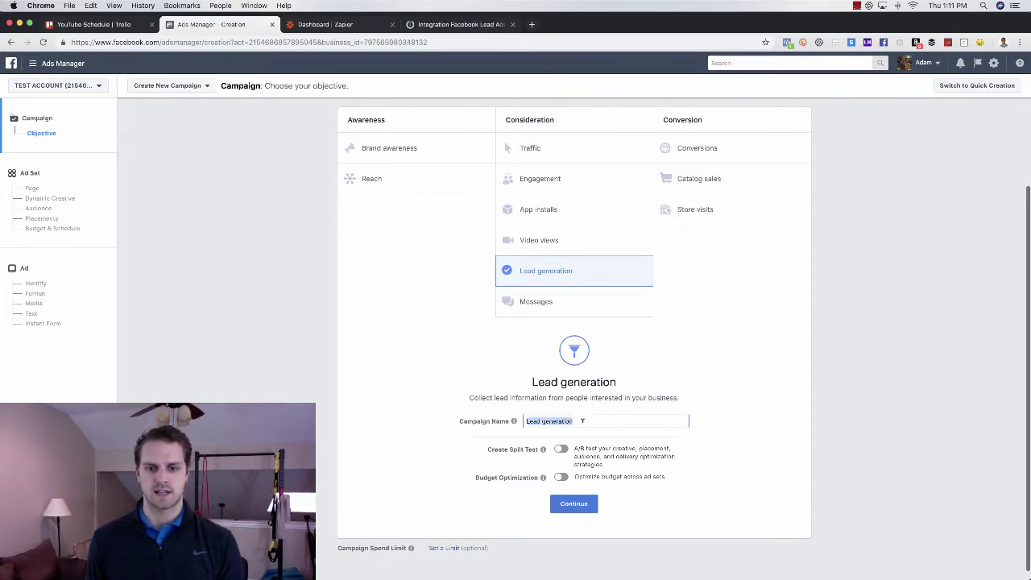
pyautogui.write('lead form e')
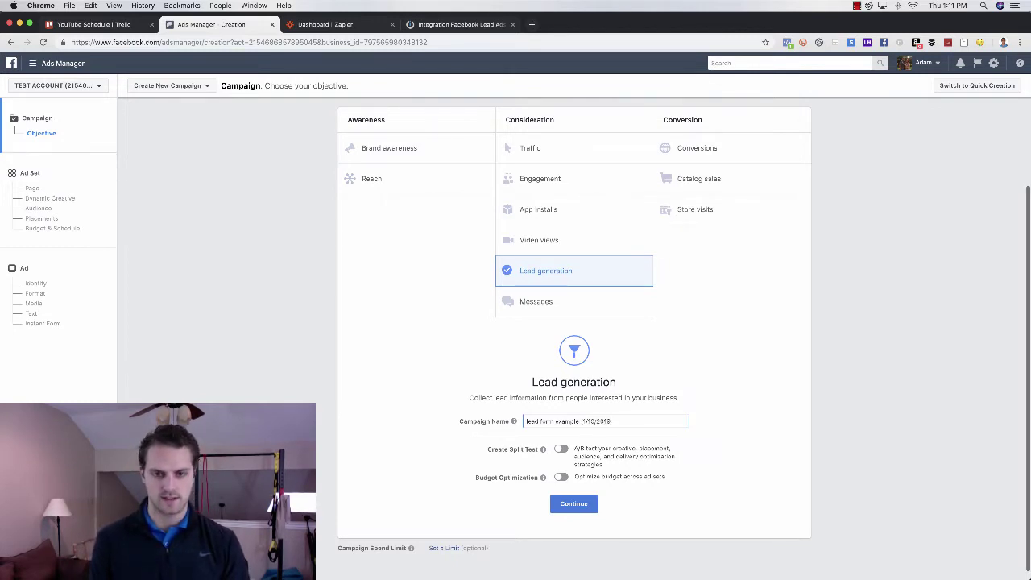
pyautogui.write('xample (1/10/2018)')
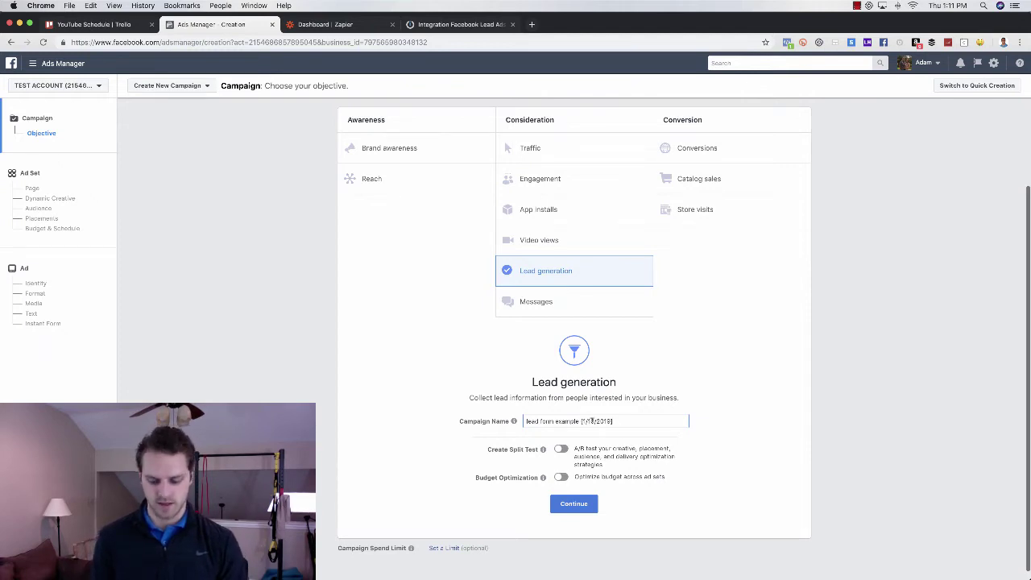
pyautogui.press('BackSpace')
pyautogui.press('BackSpace')
pyautogui.write('9)')
pyautogui.write(' -')
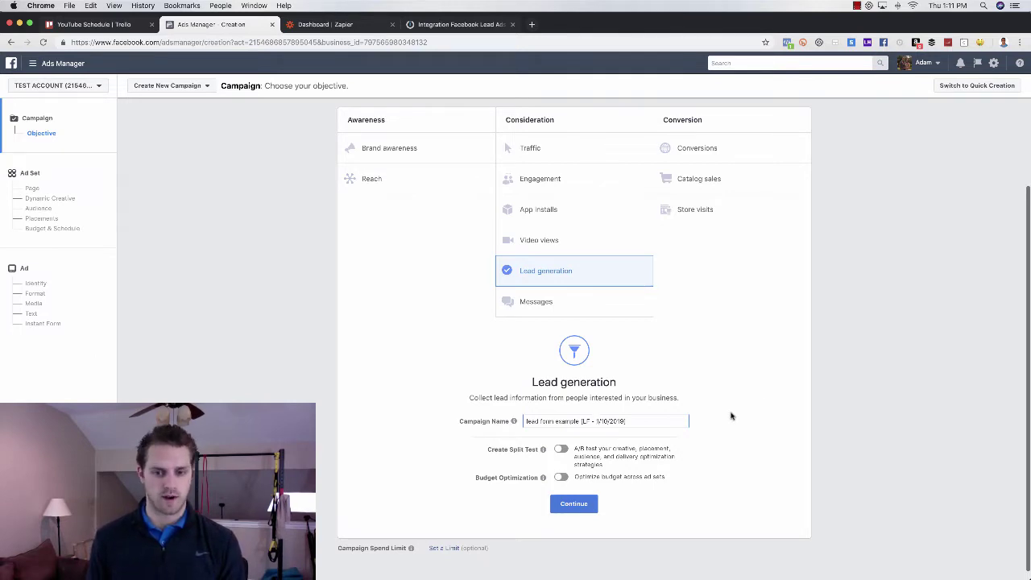
pyautogui.click(573, 504)
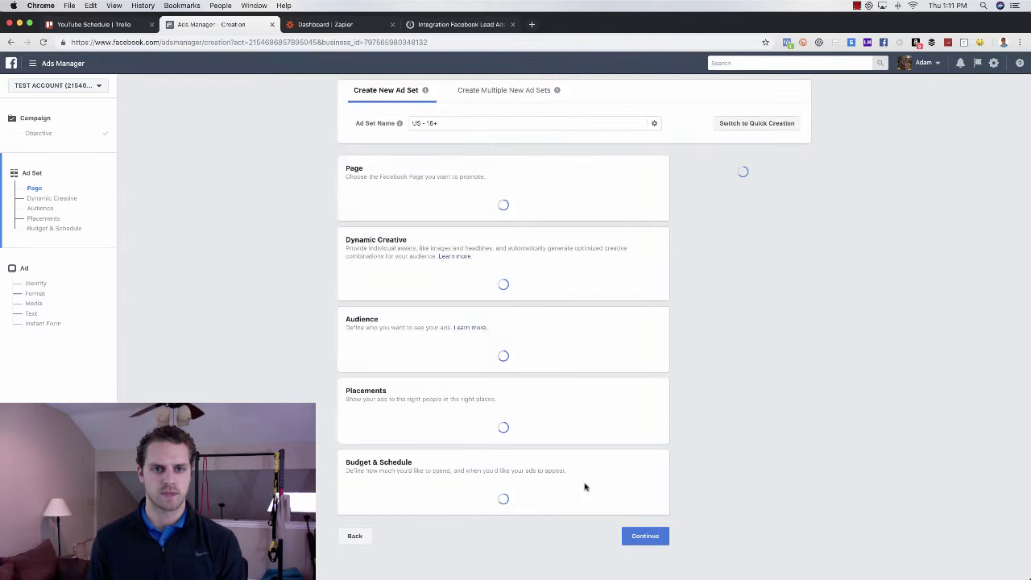
# - Replace the ad set's default name with 'Marion 20mi'
pyautogui.scroll(-5, 448, 134)
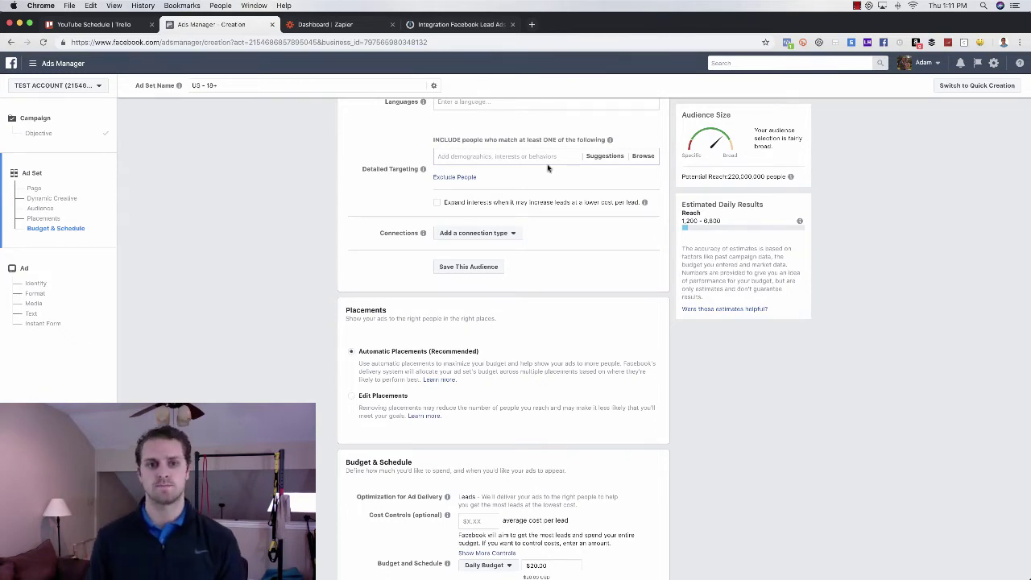
pyautogui.scroll(10, 550, 169)
pyautogui.tripleClick(447, 122)
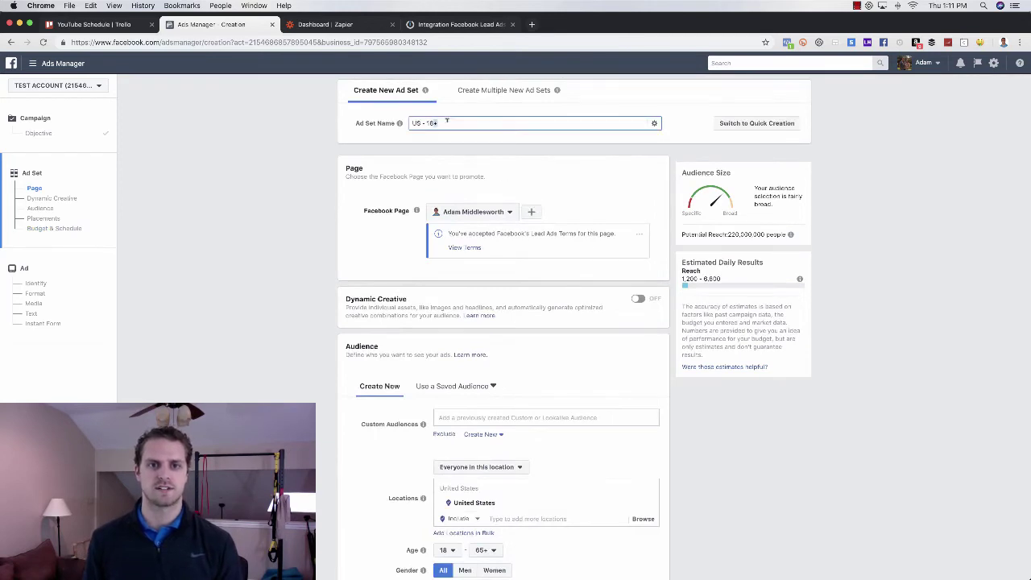
pyautogui.write('Frisco')
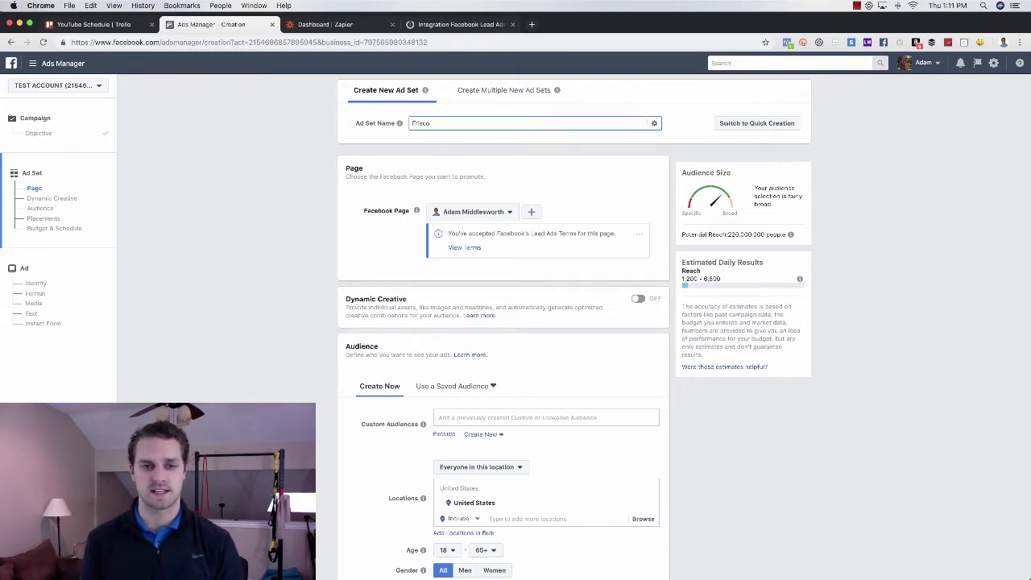
pyautogui.doubleClick(439, 120)
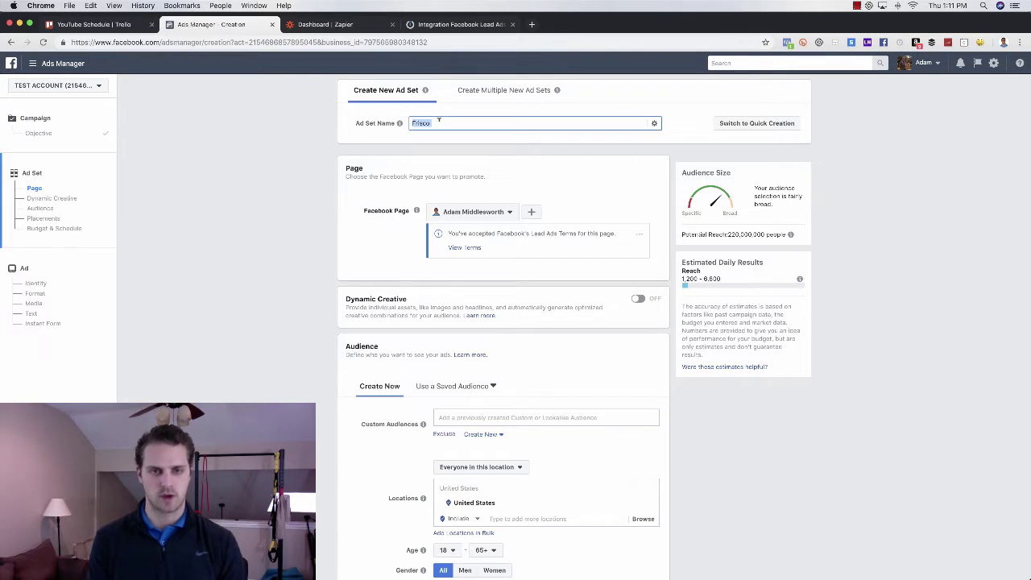
pyautogui.write('Ma')
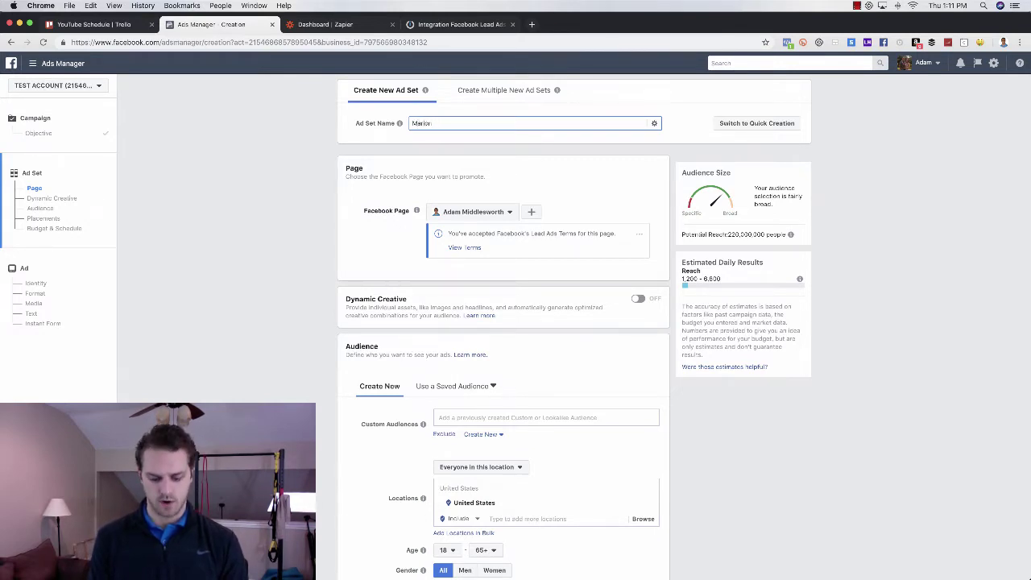
pyautogui.write('rion 20mi')
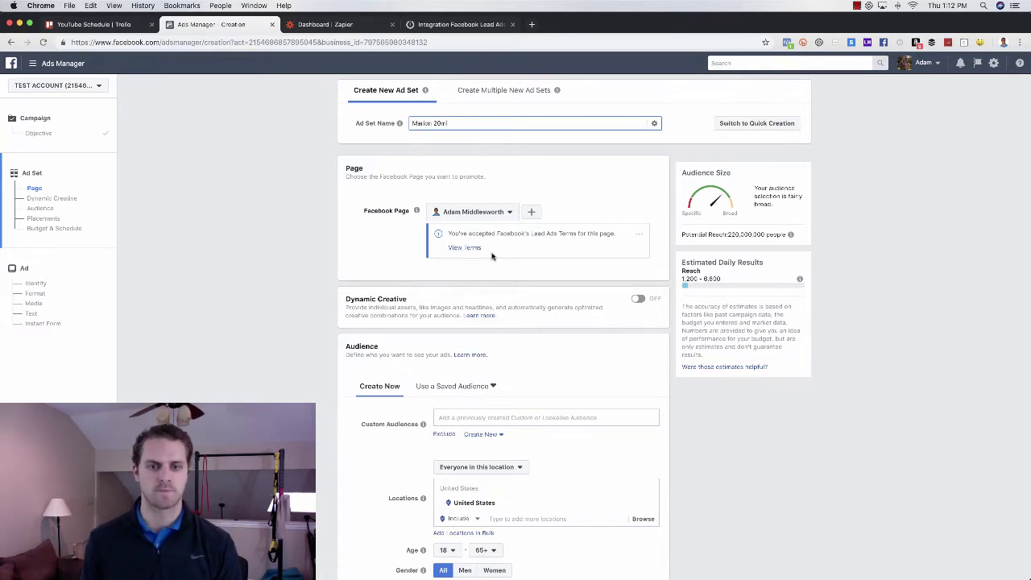
pyautogui.scroll(-3, 511, 258)
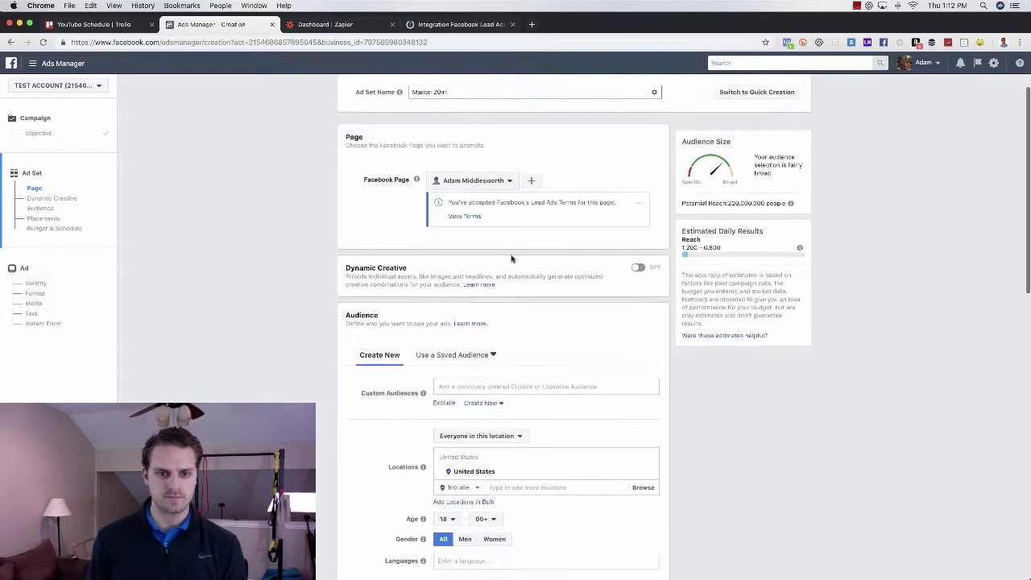
pyautogui.scroll(-3, 528, 260)
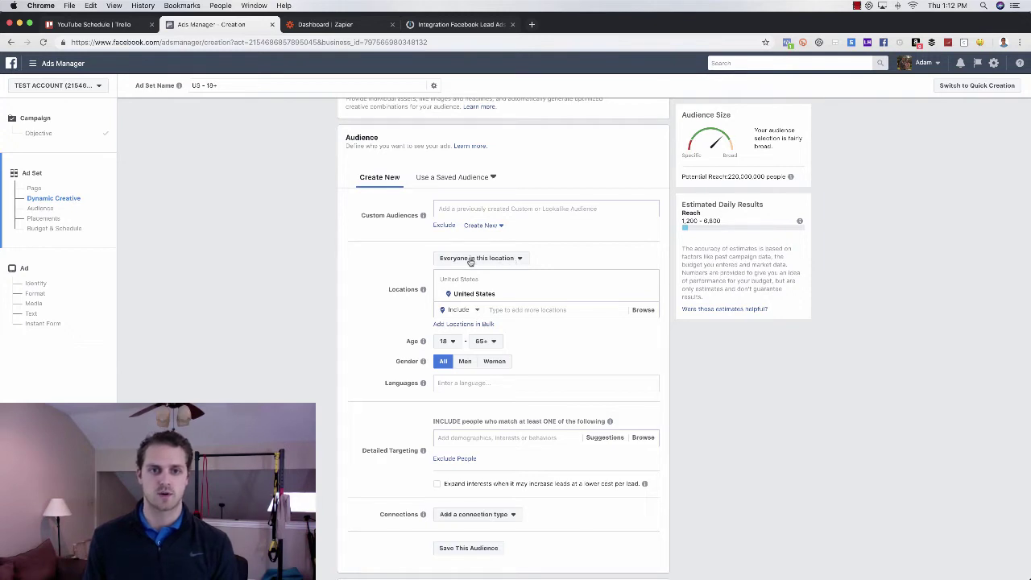
# - Target people who live in Marion, Indiana instead of the United States
pyautogui.click(488, 263)
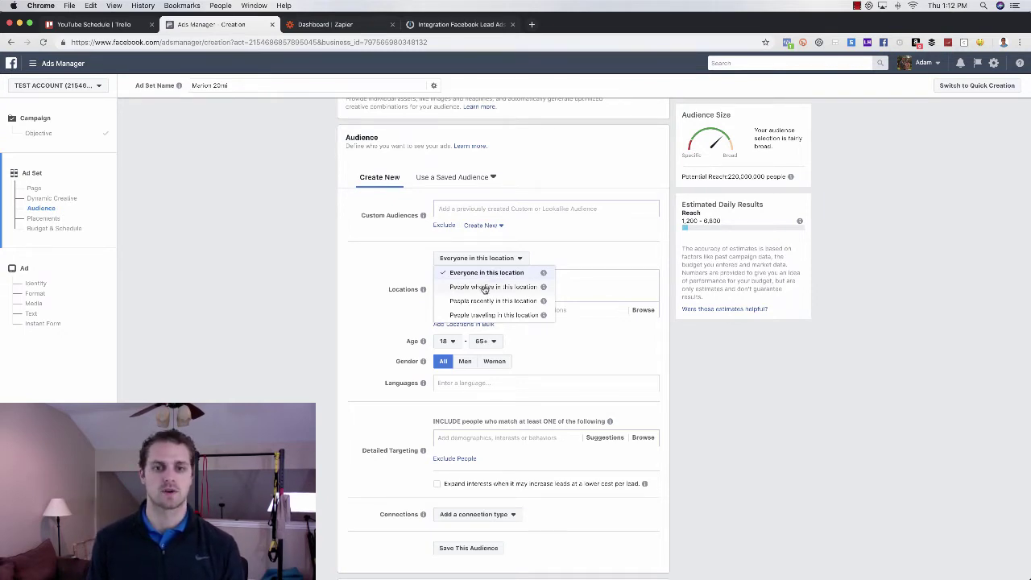
pyautogui.click(530, 294)
pyautogui.click(507, 310)
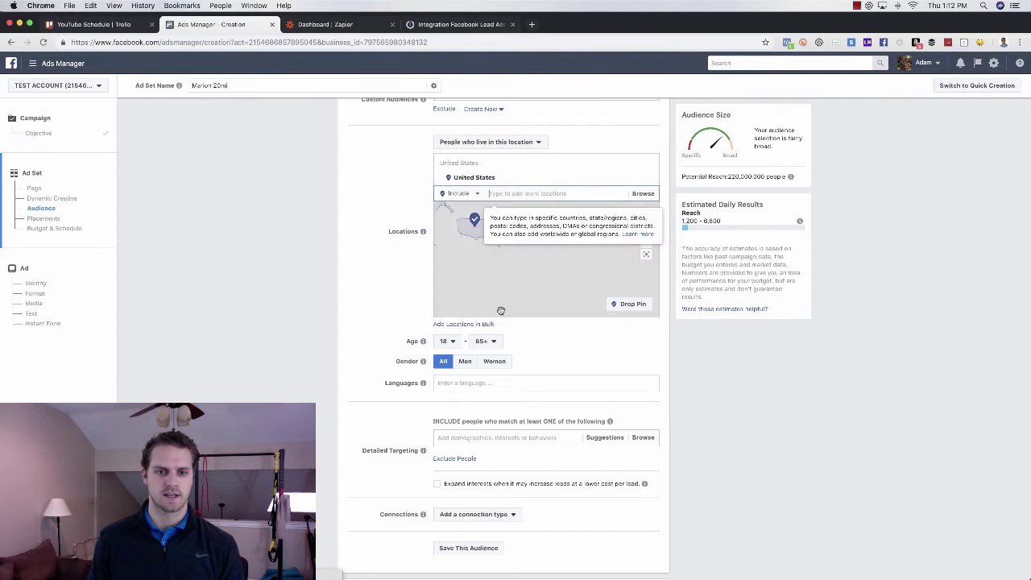
pyautogui.write('marion')
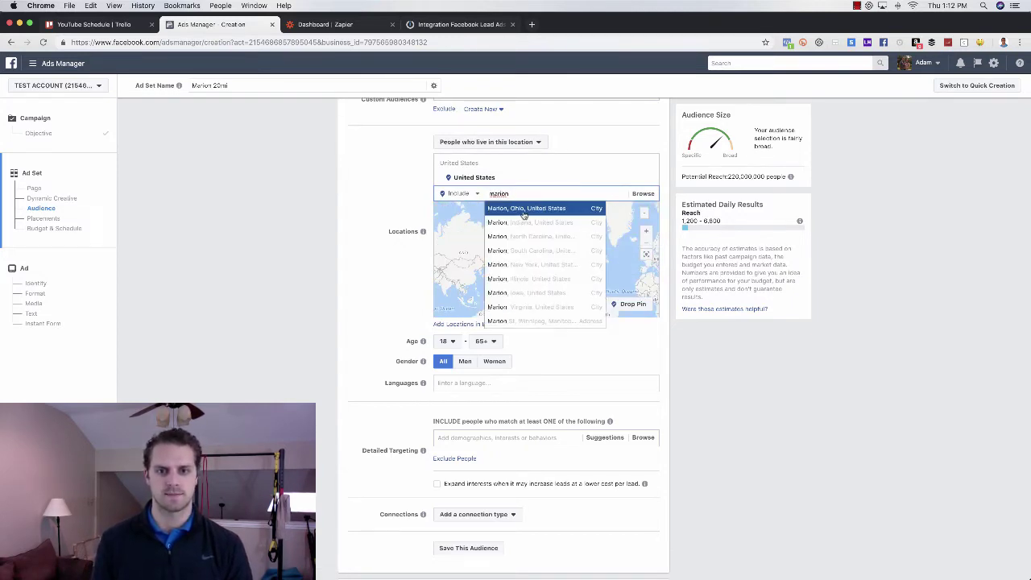
pyautogui.click(527, 221)
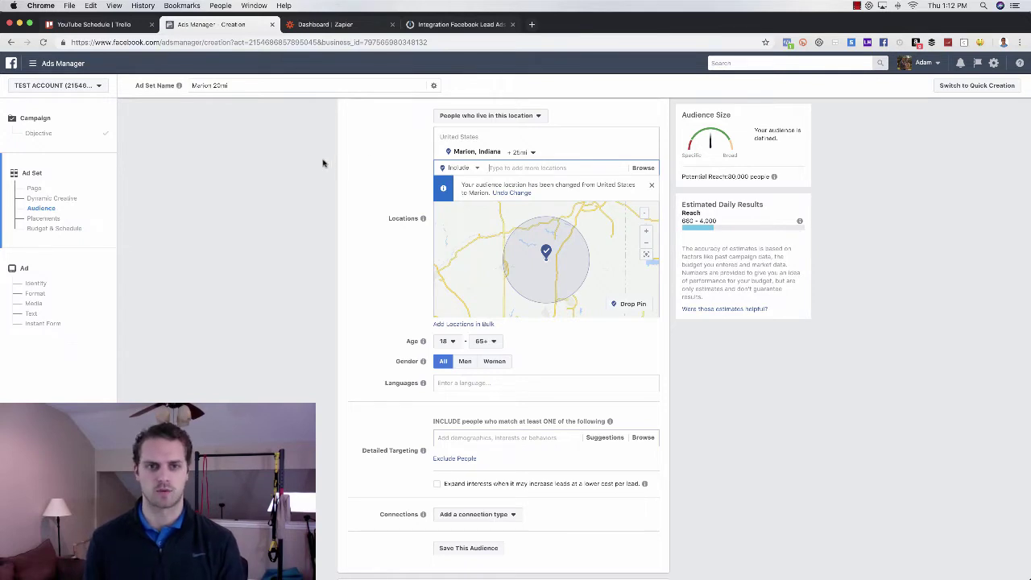
# - Change the ad set name from Marion 20mi to Marion 25mi
pyautogui.scroll(5, 325, 163)
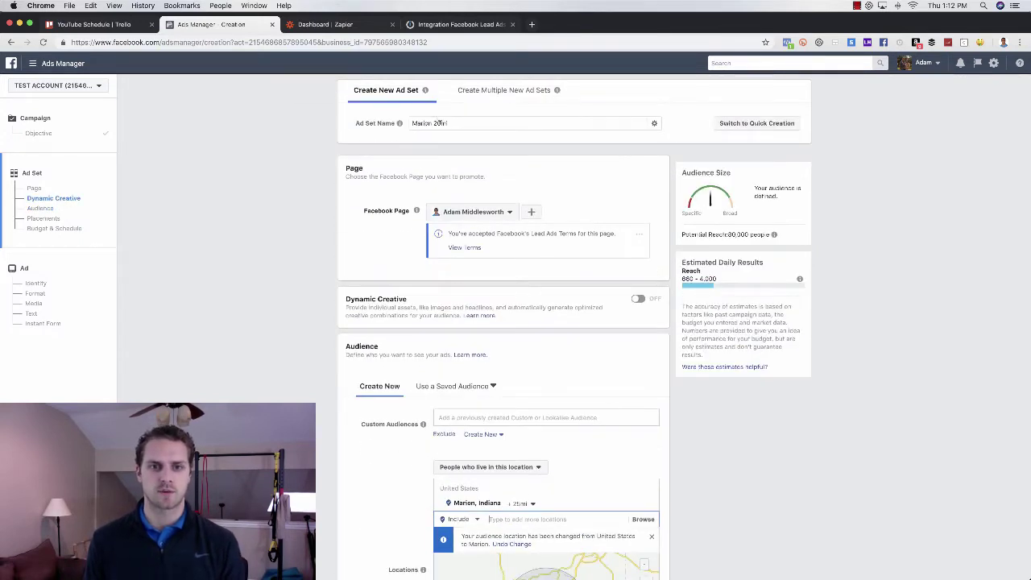
pyautogui.click(442, 123)
pyautogui.press('BackSpace')
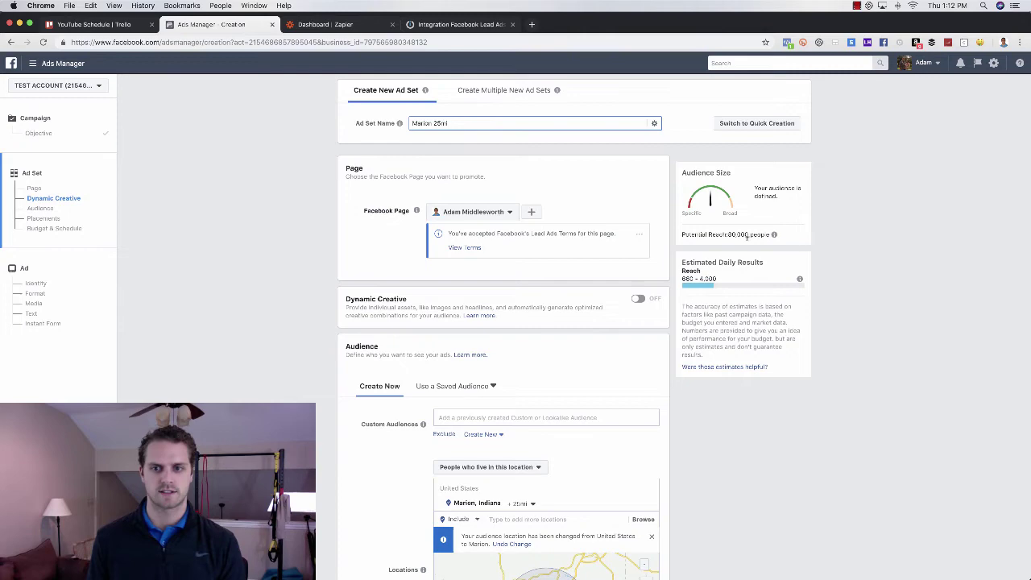
# - Set the audience's minimum age to 23
pyautogui.scroll(-5, 668, 262)
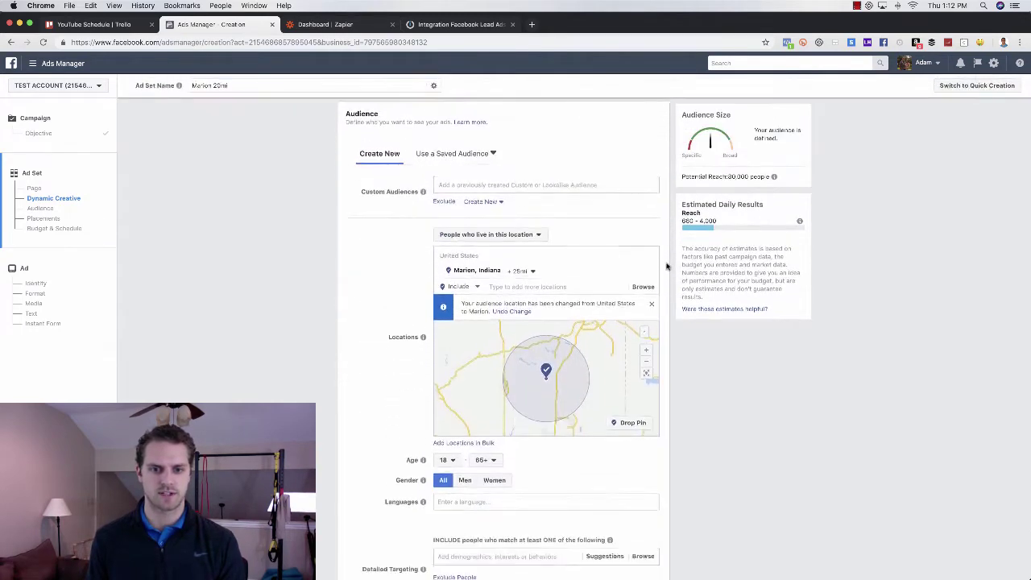
pyautogui.click(448, 366)
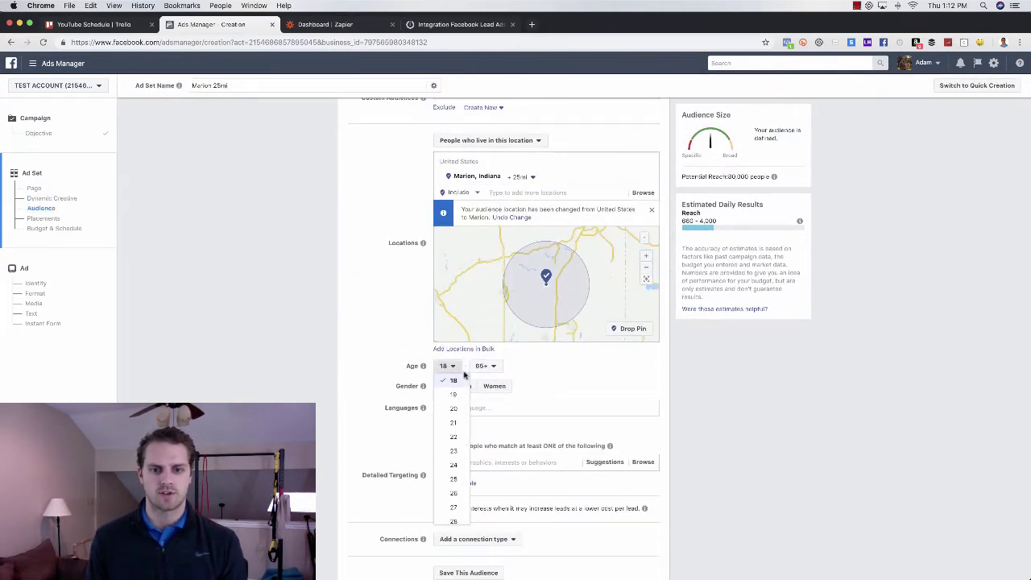
pyautogui.click(453, 451)
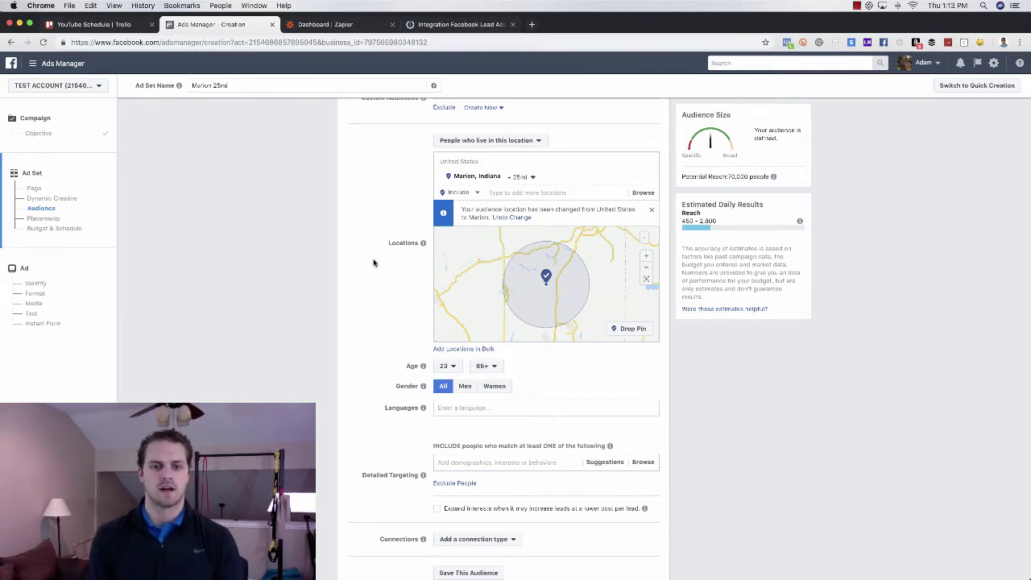
pyautogui.scroll(-3, 373, 322)
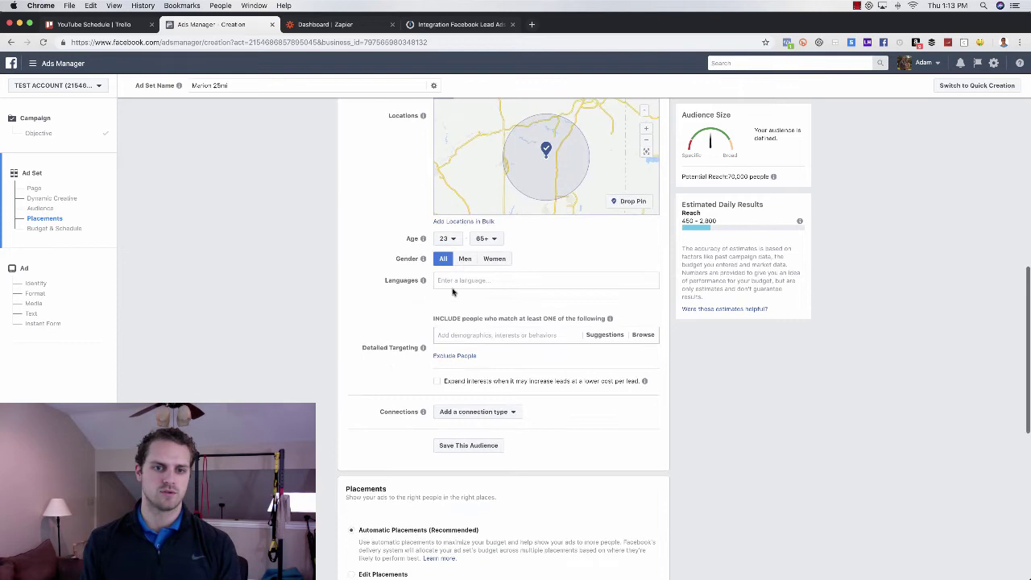
# - Exclude the National Association of Realtors and National Association of Real Estate Brokers interests
pyautogui.click(455, 356)
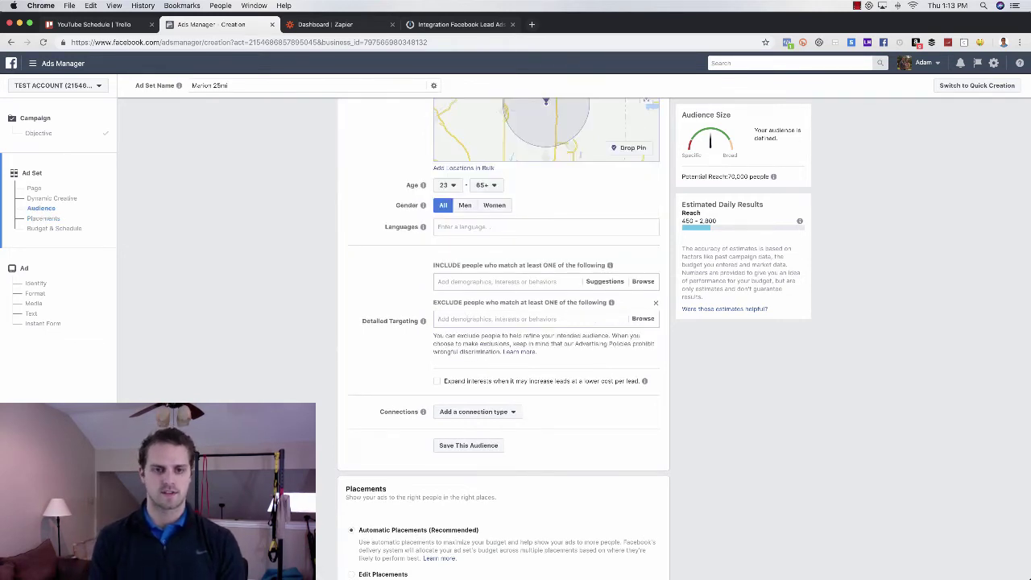
pyautogui.write('national association')
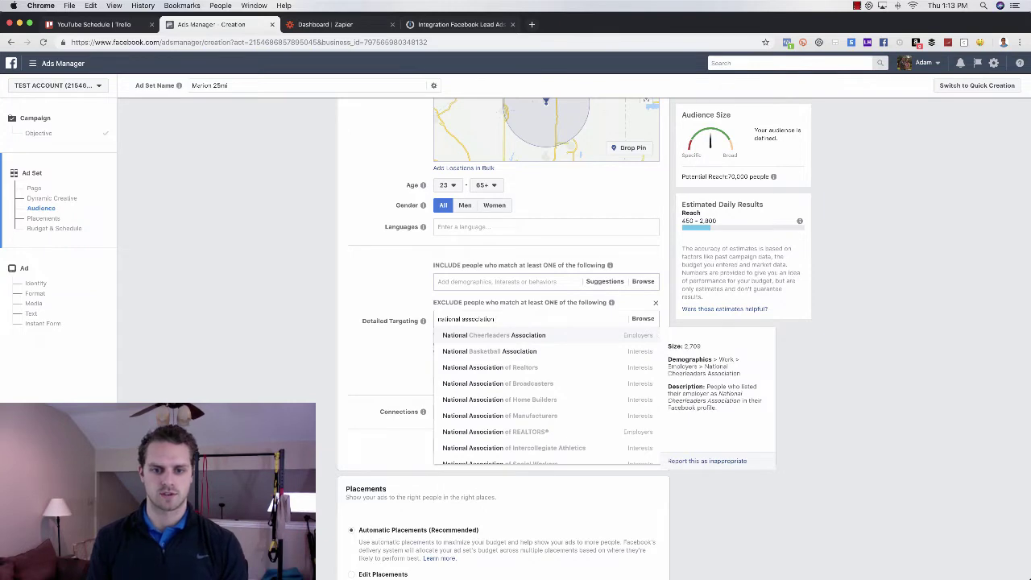
pyautogui.click(472, 367)
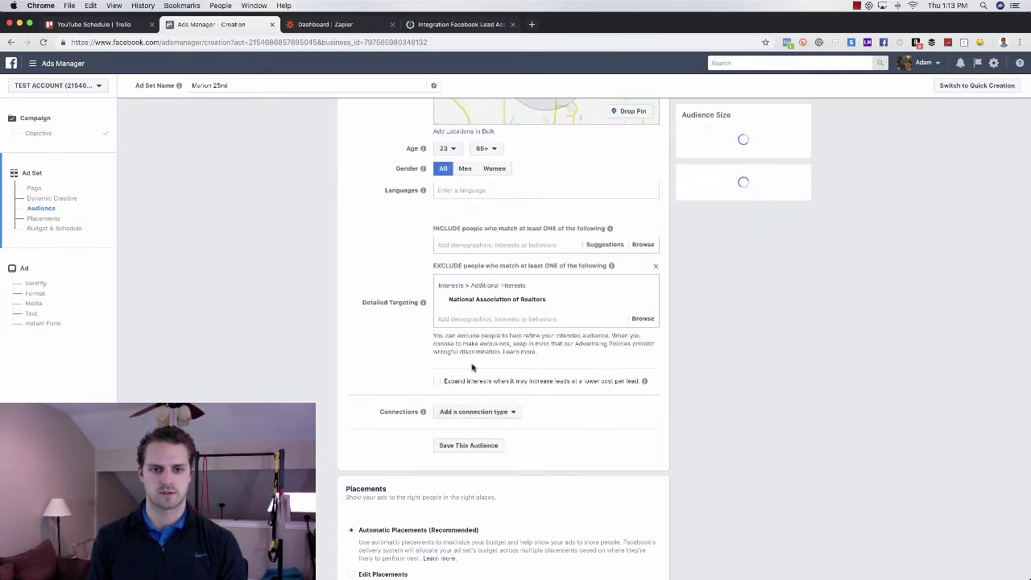
pyautogui.click(472, 322)
pyautogui.write('national')
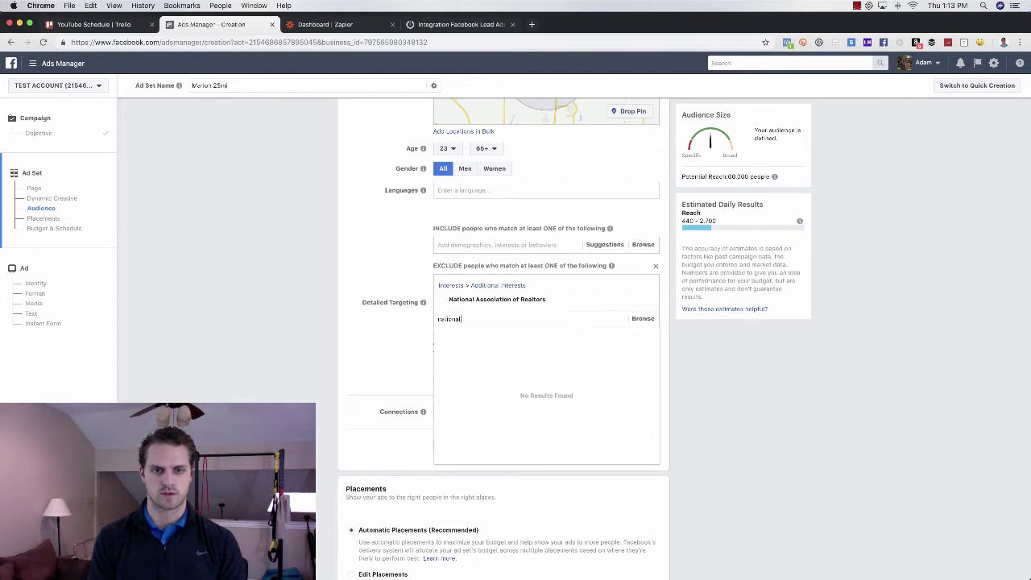
pyautogui.write(' associati')
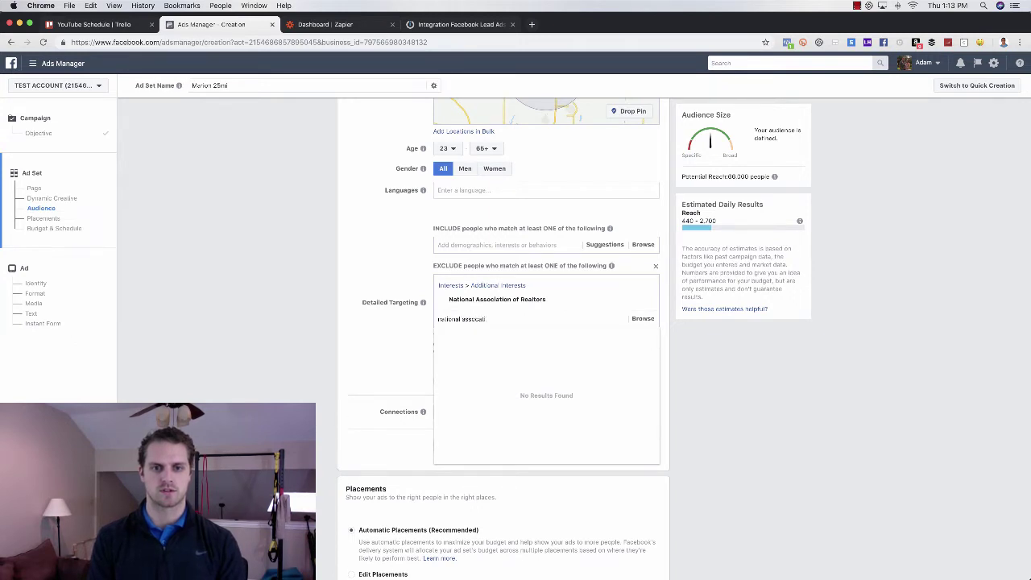
pyautogui.press('BackSpace')
pyautogui.press('BackSpace')
pyautogui.press('BackSpace')
pyautogui.press('BackSpace')
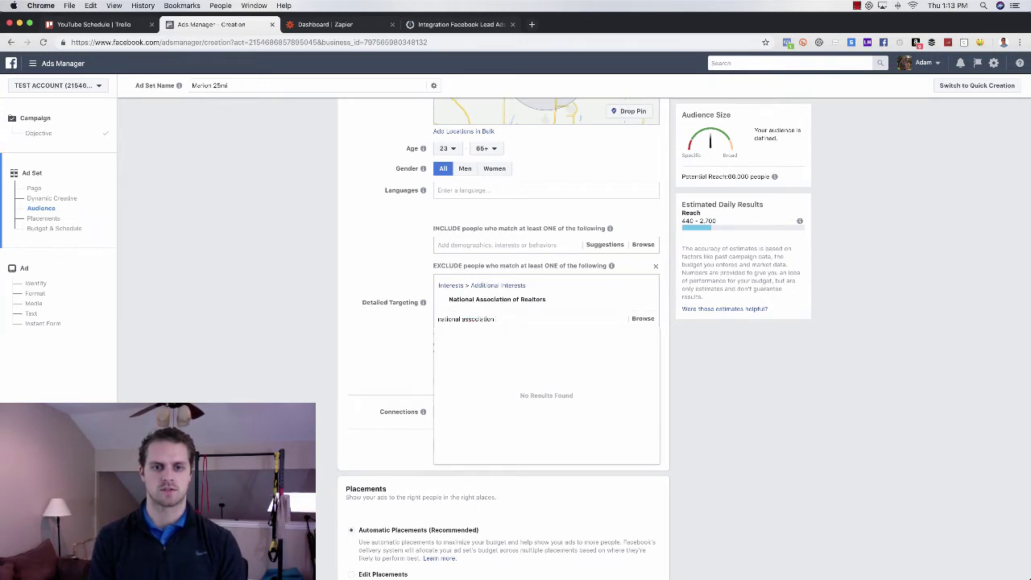
pyautogui.write('iation of real')
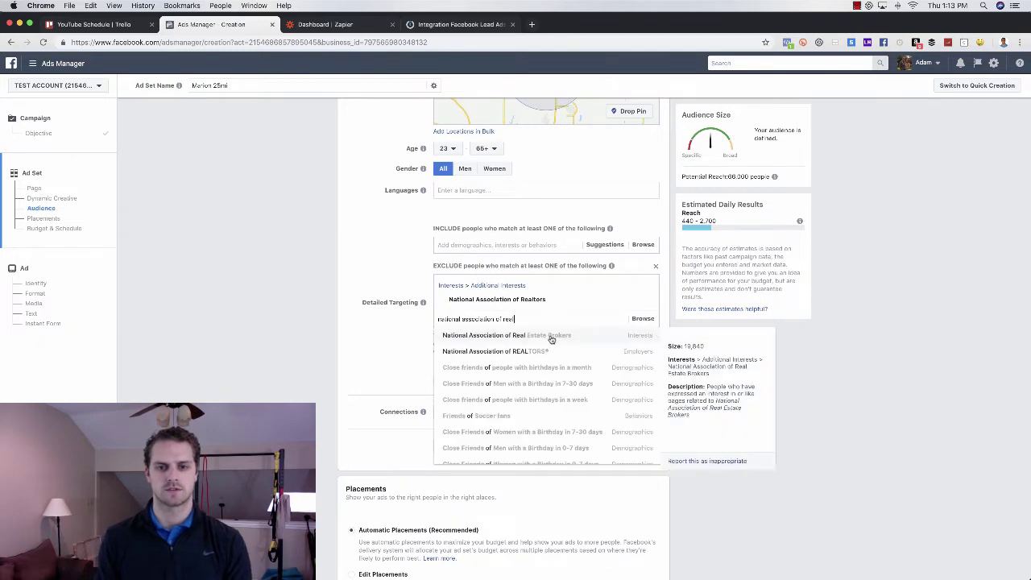
pyautogui.click(551, 336)
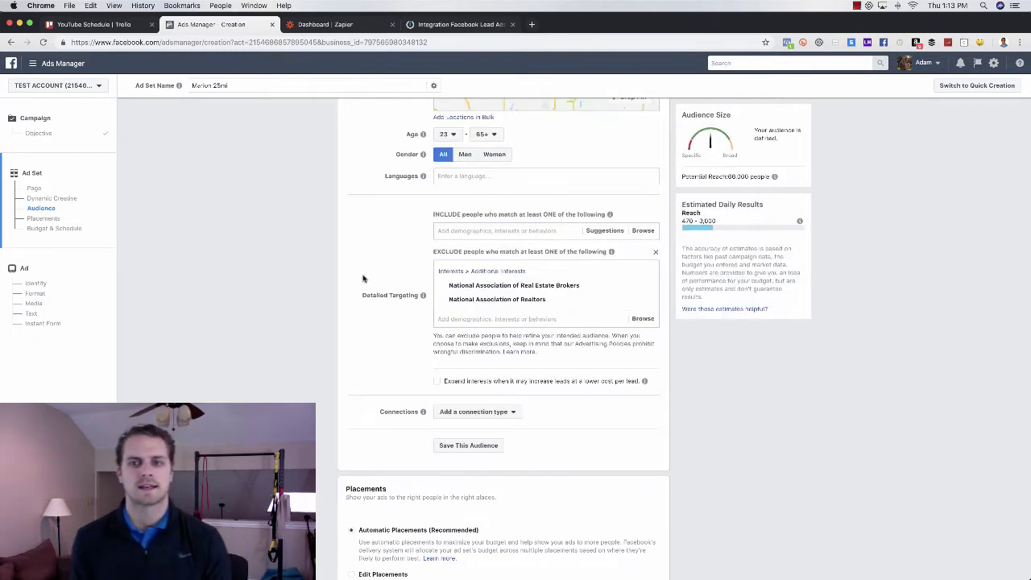
# - Search exclusions for 'real estate' and dismiss the suggestions without adding any
pyautogui.click(537, 318)
pyautogui.write('real estate')
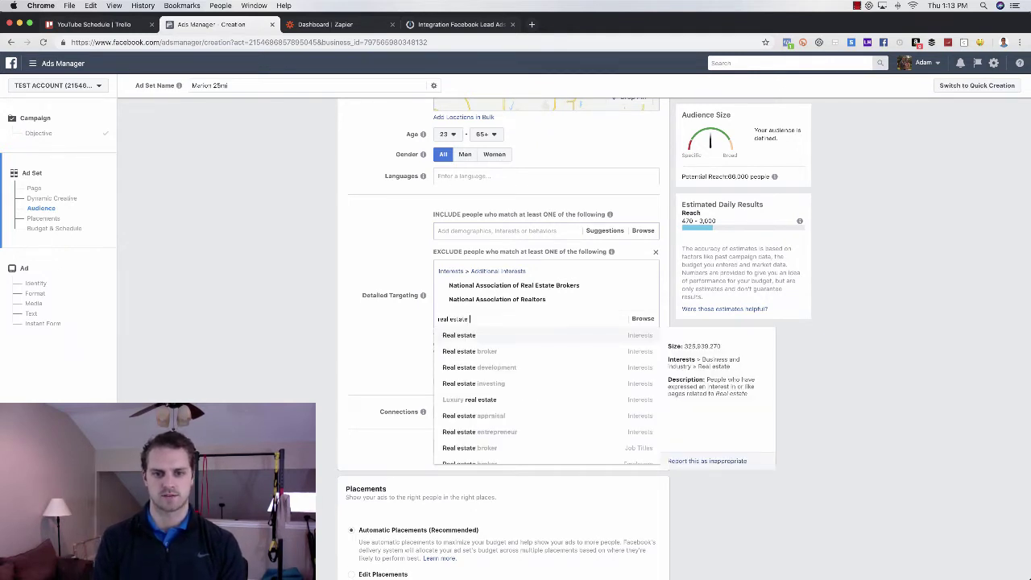
pyautogui.scroll(-2, 617, 418)
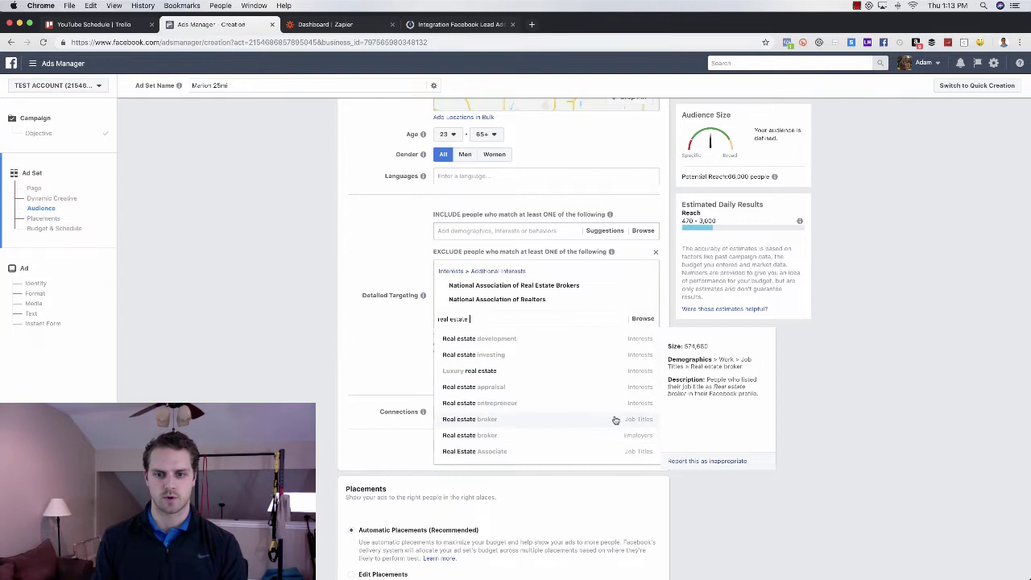
pyautogui.scroll(-1, 580, 413)
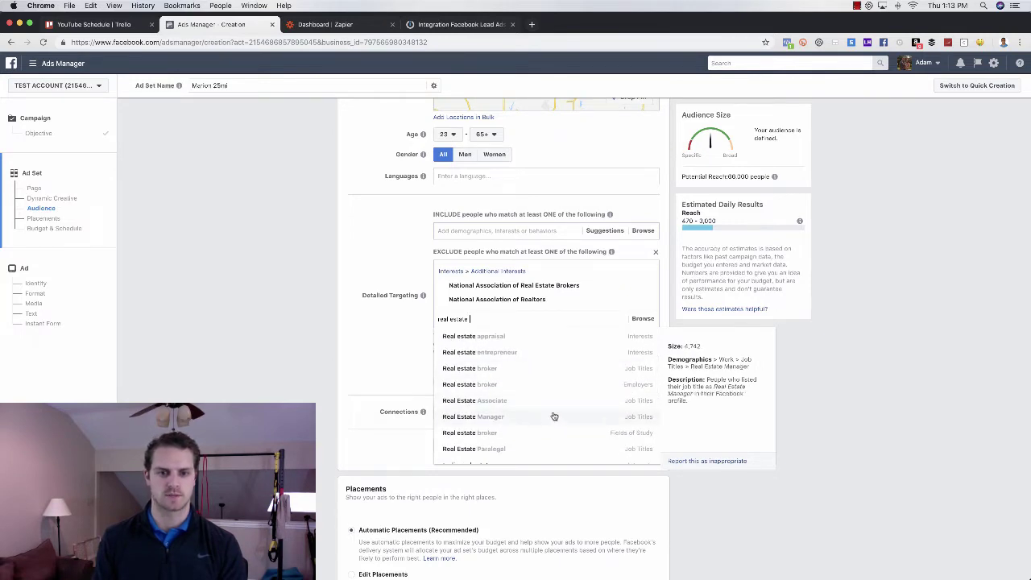
pyautogui.click(373, 264)
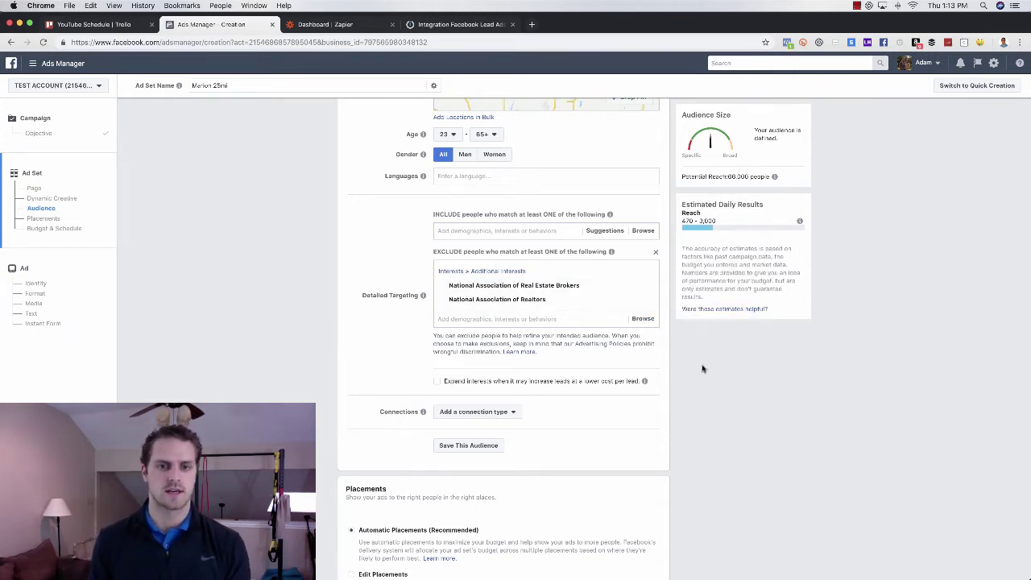
pyautogui.scroll(-5, 702, 369)
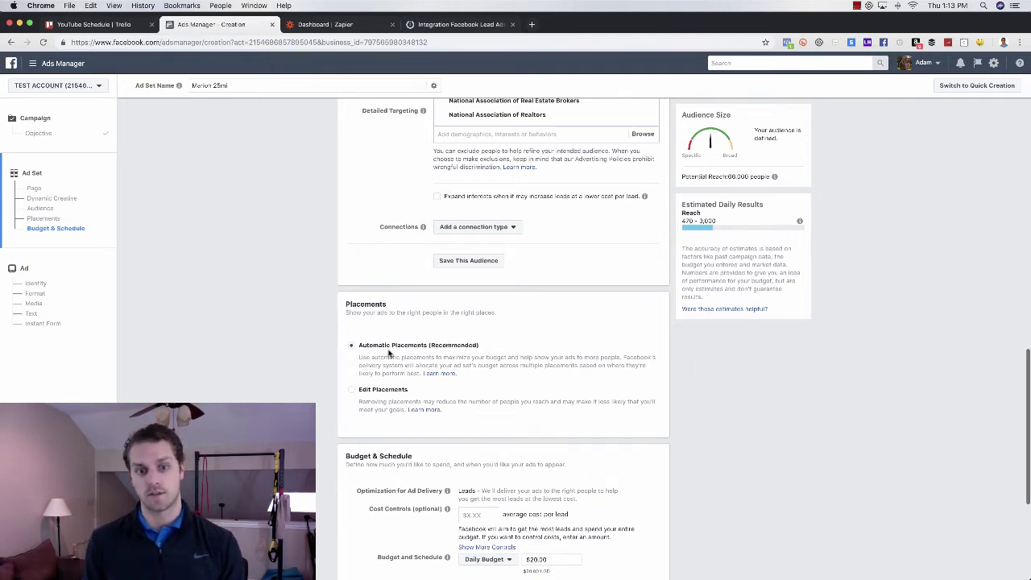
# - Switch to manual placements and turn off Instant Articles and Marketplace
pyautogui.click(352, 392)
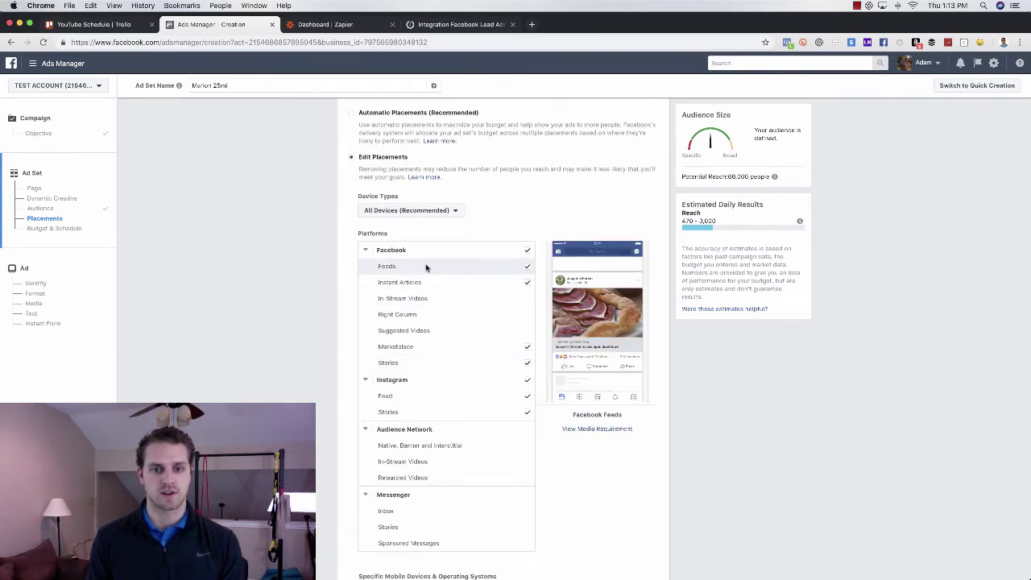
pyautogui.click(528, 282)
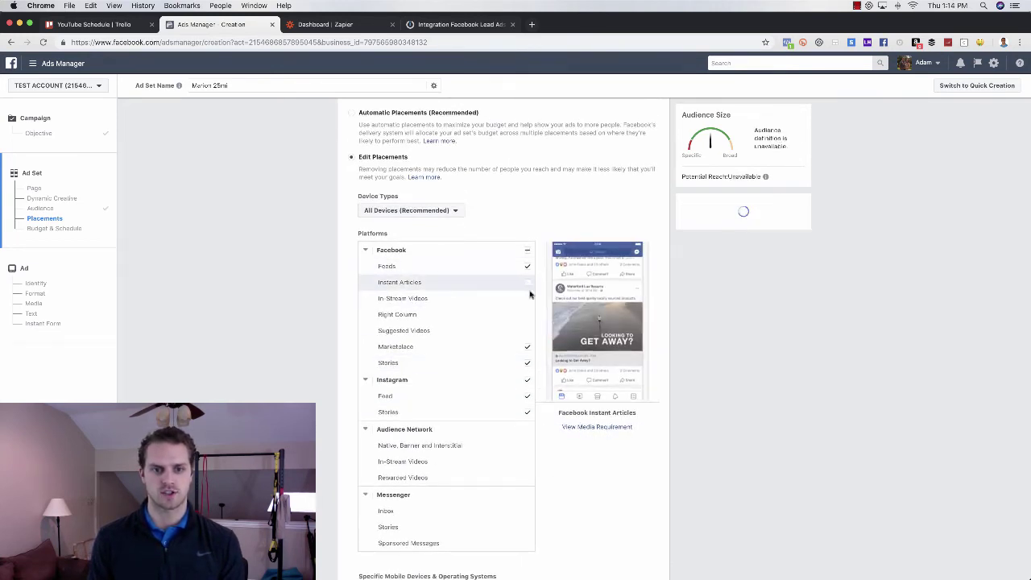
pyautogui.click(528, 349)
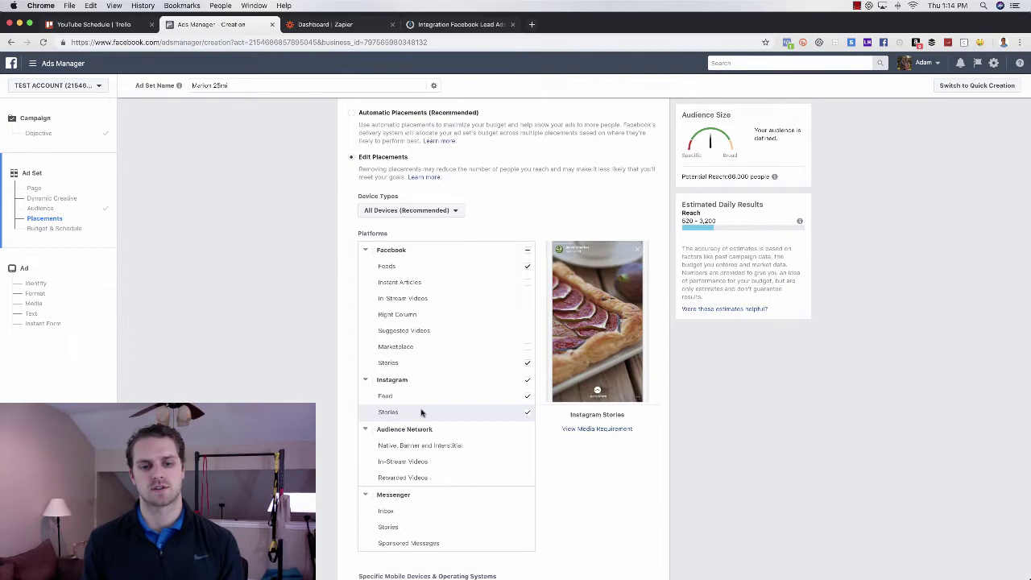
# - Change the daily budget from $20.00 to $15.00 and continue to the ad
pyautogui.scroll(-10, 571, 500)
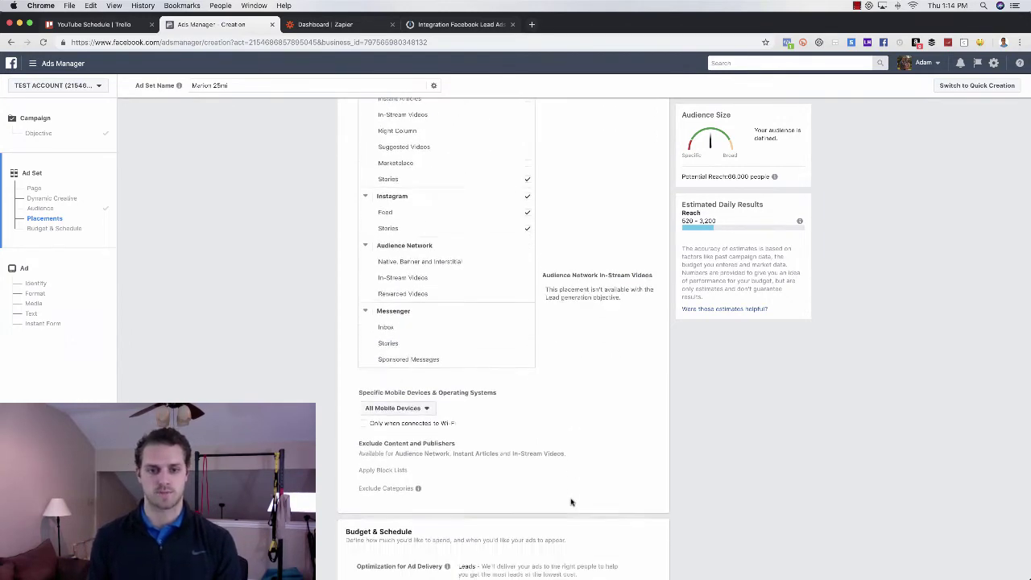
pyautogui.scroll(-1, 578, 501)
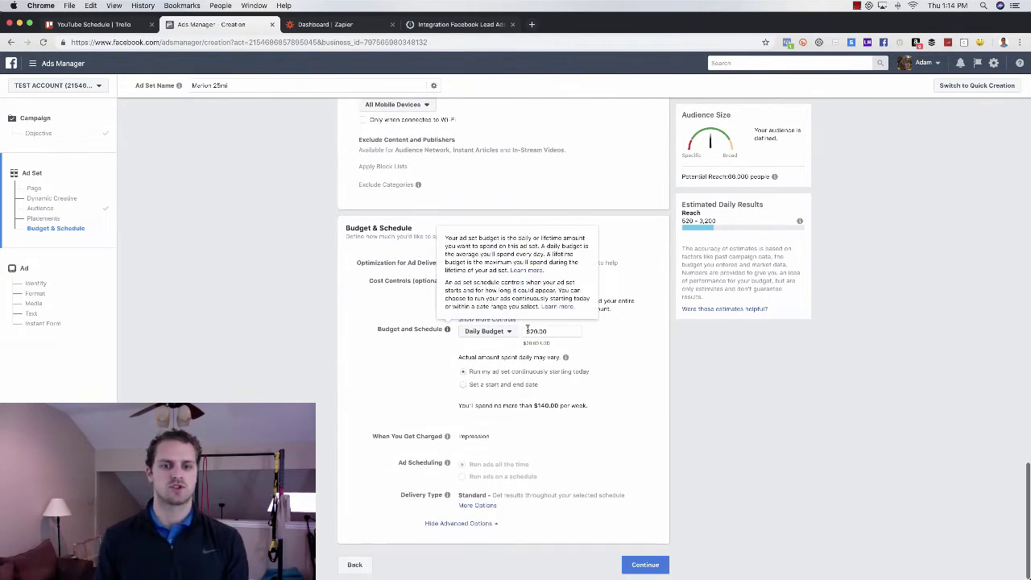
pyautogui.click(533, 333)
pyautogui.press('BackSpace')
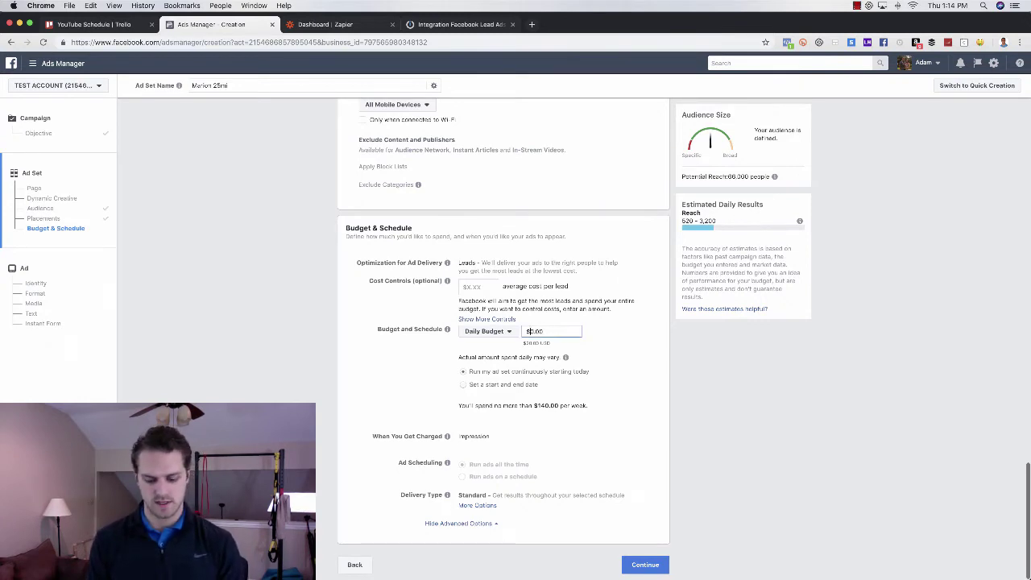
pyautogui.write('15')
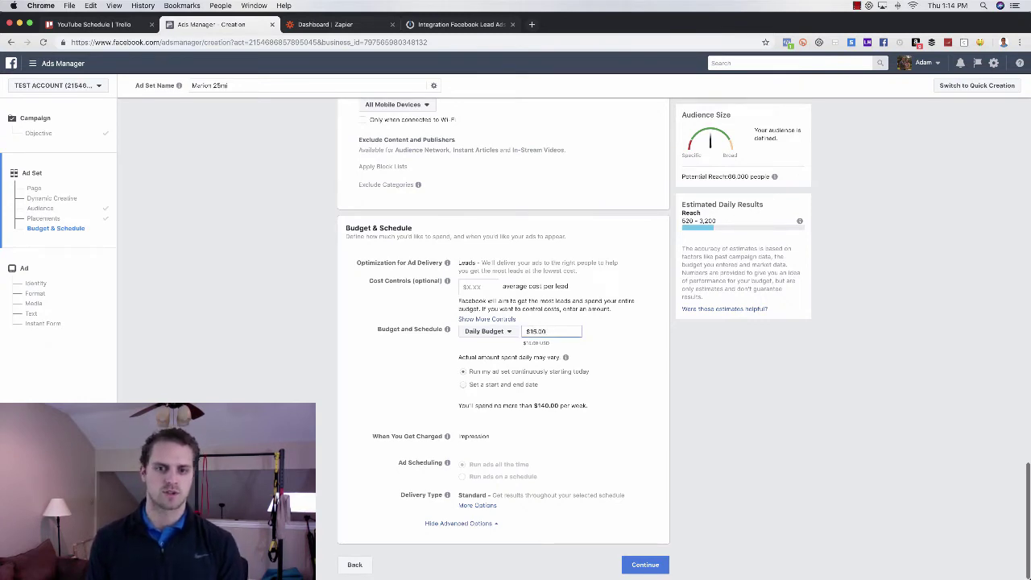
pyautogui.click(630, 333)
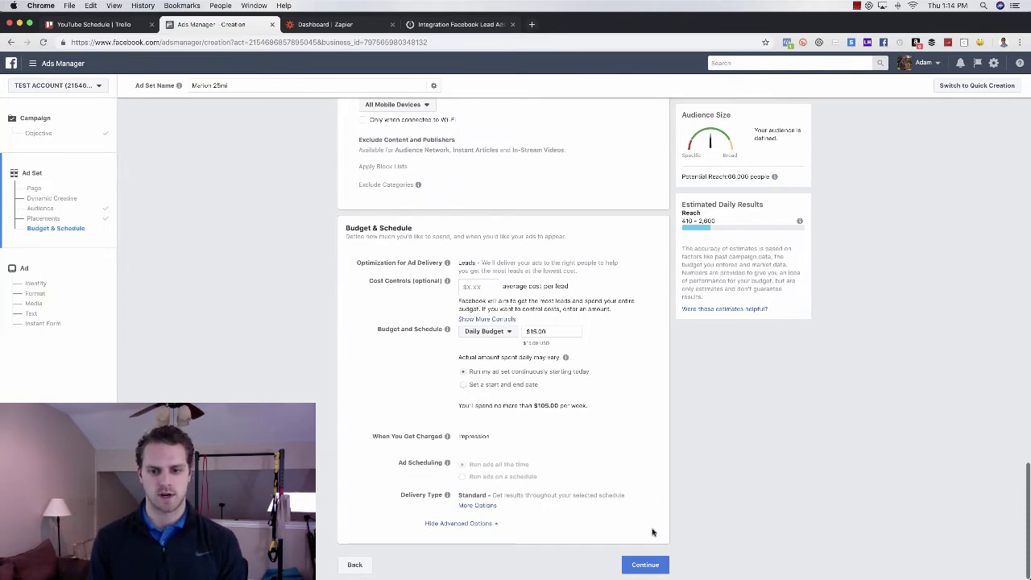
pyautogui.click(645, 565)
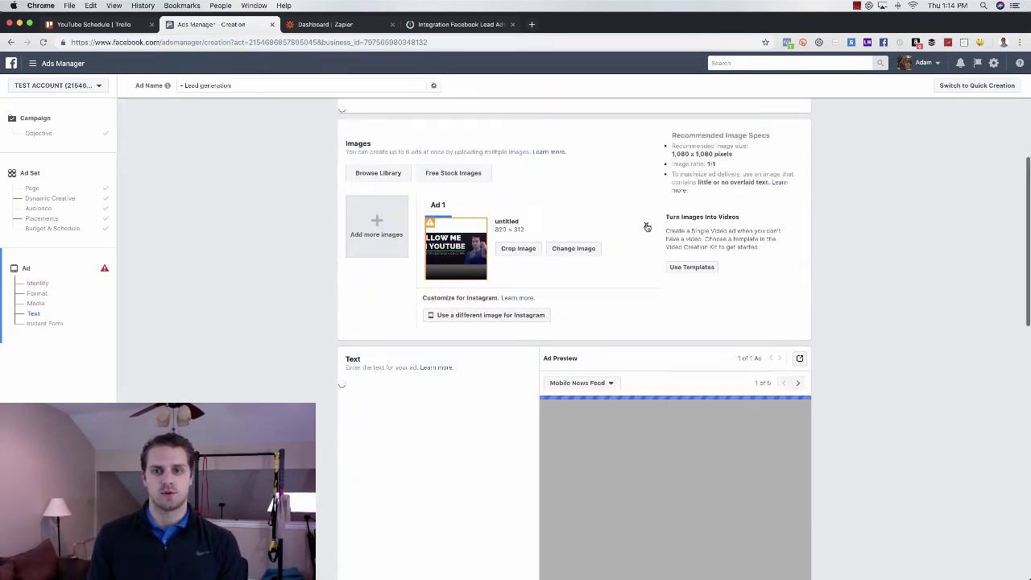
# - Remove the existing Ad 1 image and check the Instagram account options unchanged
pyautogui.click(648, 224)
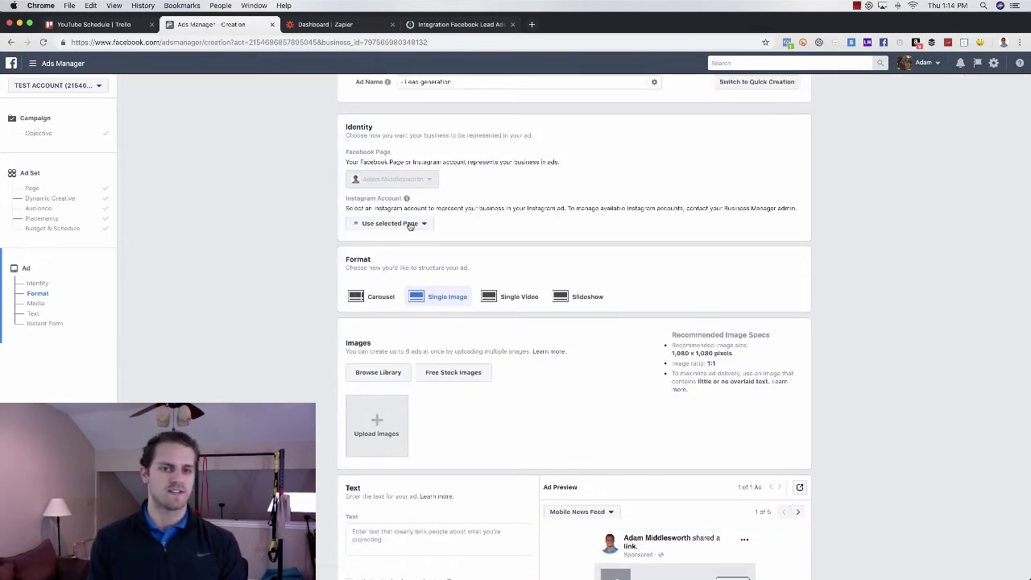
pyautogui.scroll(-2, 410, 223)
pyautogui.scroll(2, 420, 200)
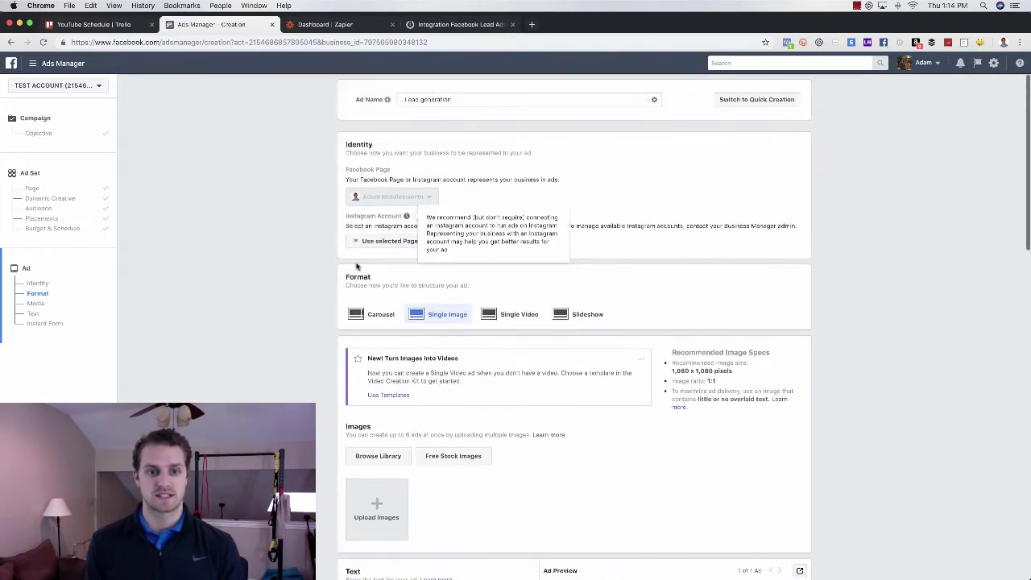
pyautogui.click(415, 241)
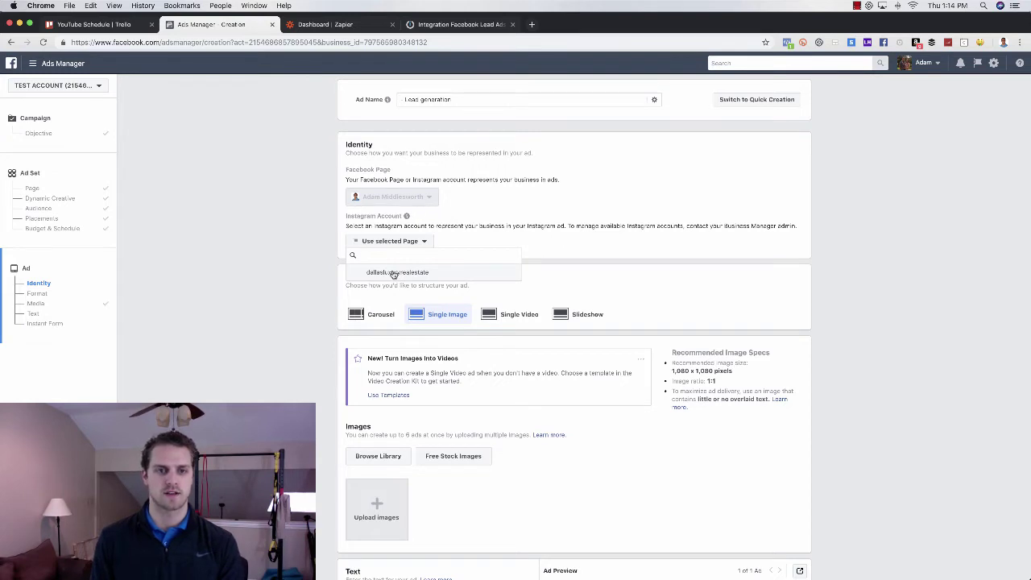
pyautogui.click(492, 212)
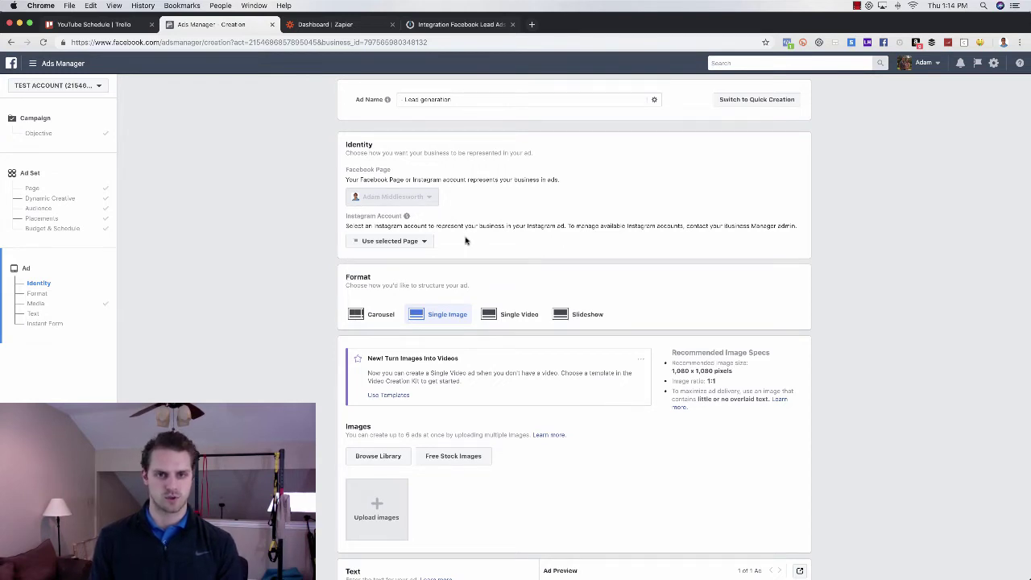
# - Delete the default Lead generation ad name
pyautogui.click(460, 99)
pyautogui.press('super+a')
pyautogui.press('BackSpace')
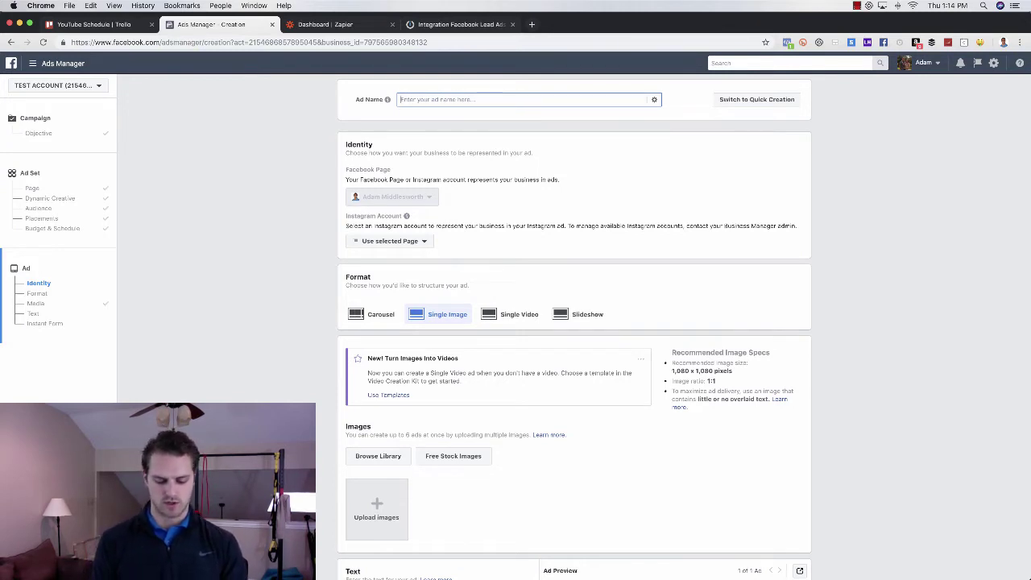
# - Name the ad 'Listing 1 Pic 1' and scroll to the Format and Images section
pyautogui.write('1/15')
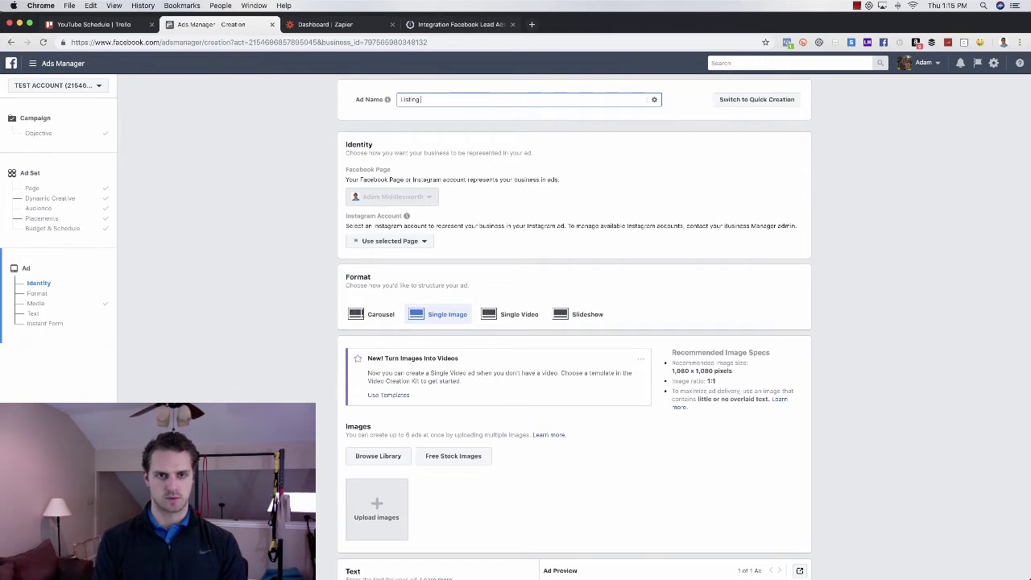
pyautogui.write('ing - P')
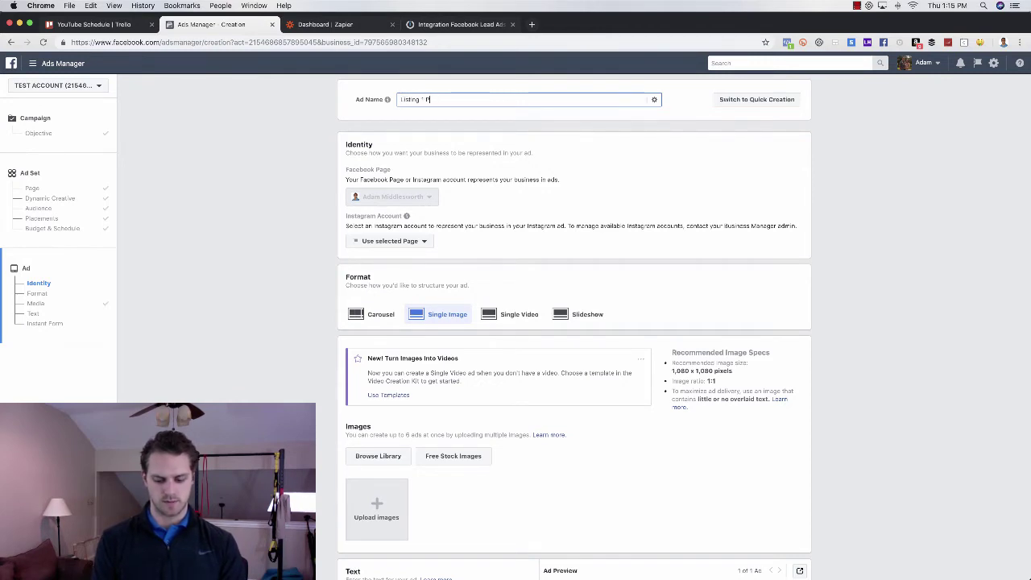
pyautogui.write('ic 1')
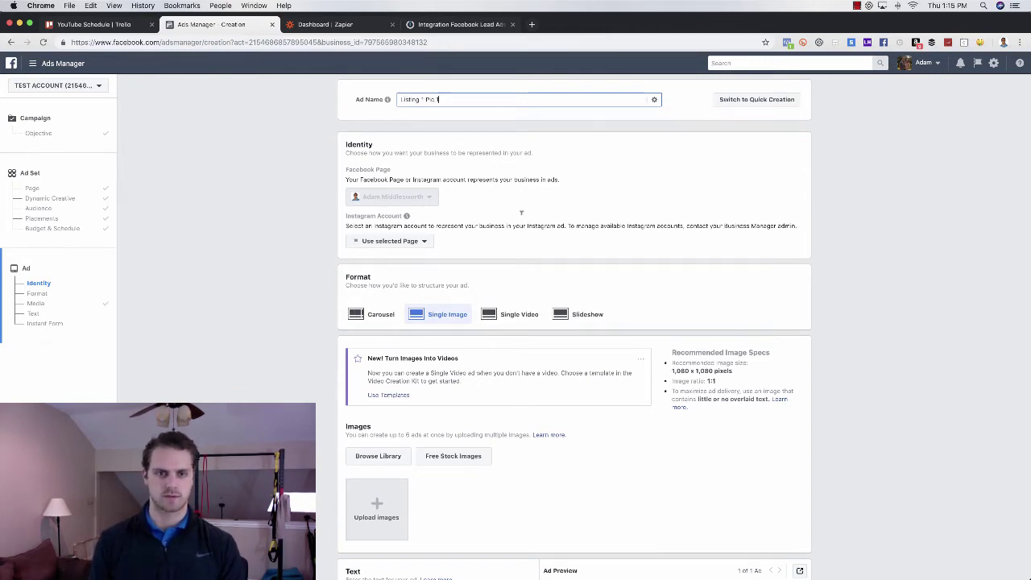
pyautogui.doubleClick(428, 99)
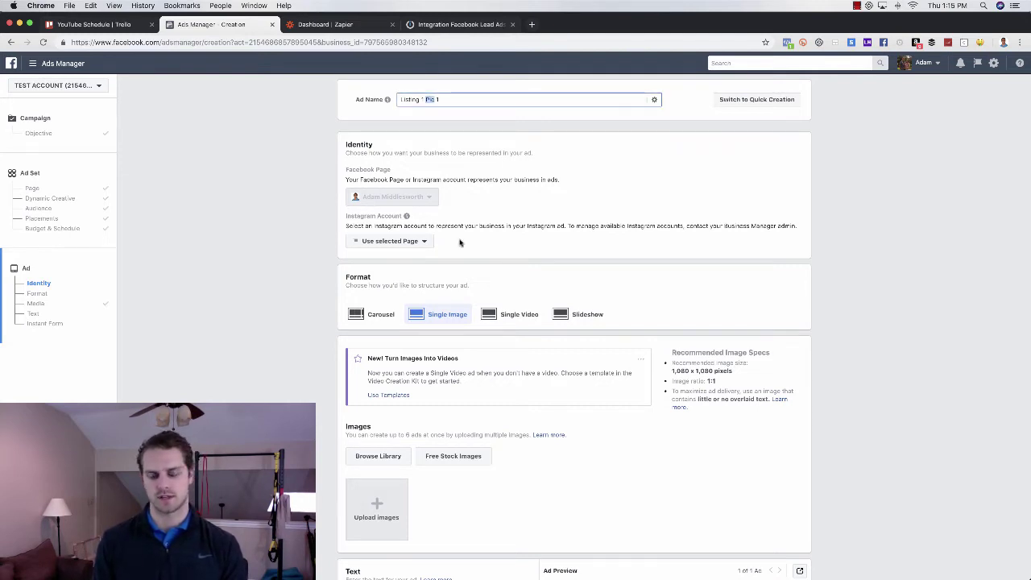
pyautogui.click(480, 263)
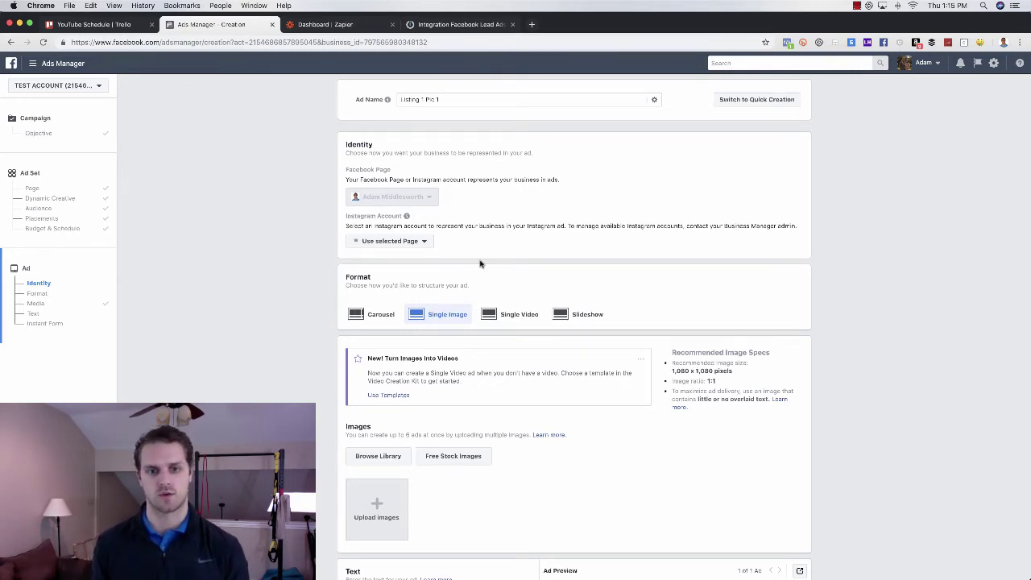
pyautogui.scroll(-1, 487, 267)
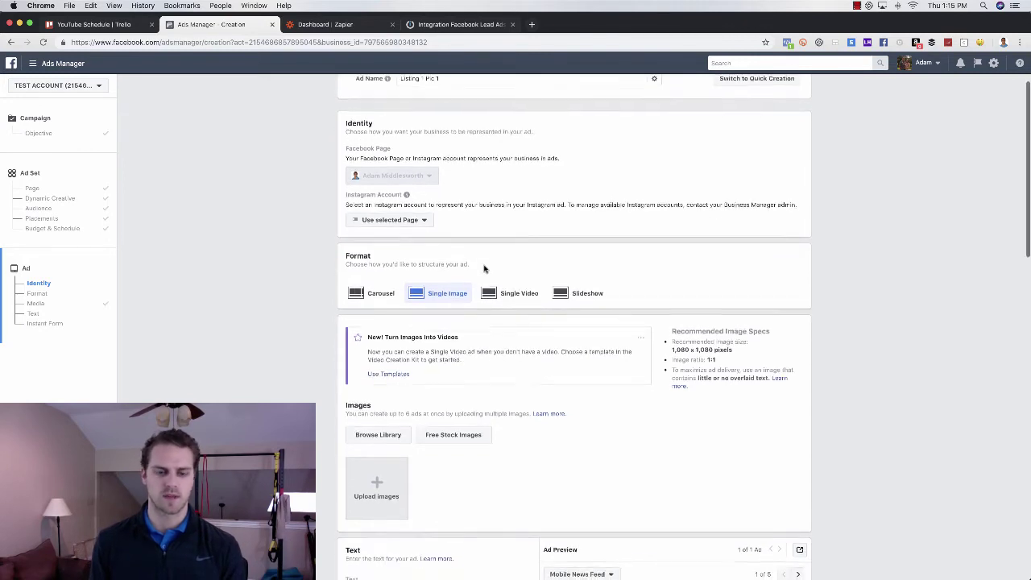
pyautogui.scroll(-4, 522, 366)
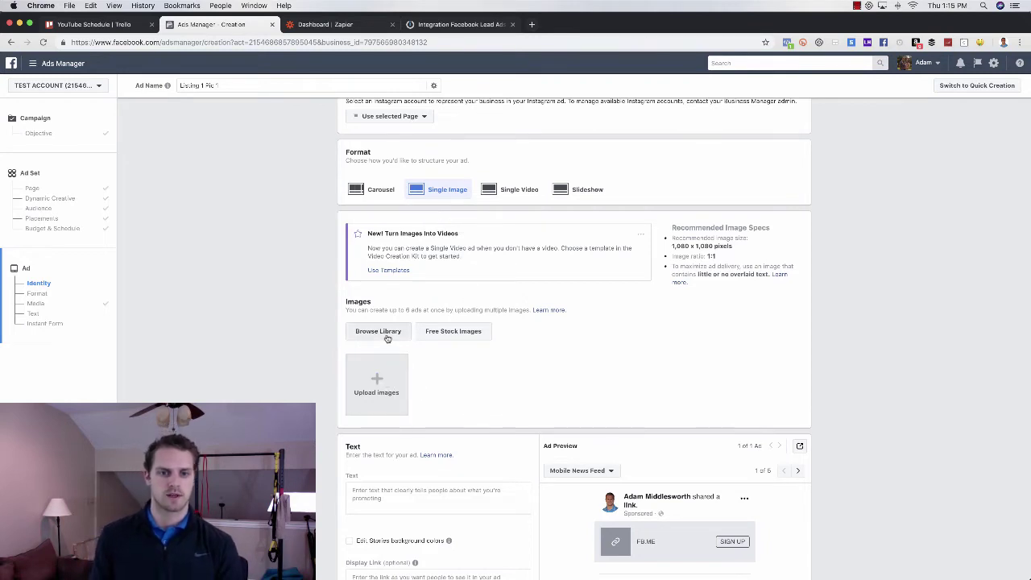
# - Search free stock images for 'house' and use the grey modern house photo
pyautogui.click(427, 333)
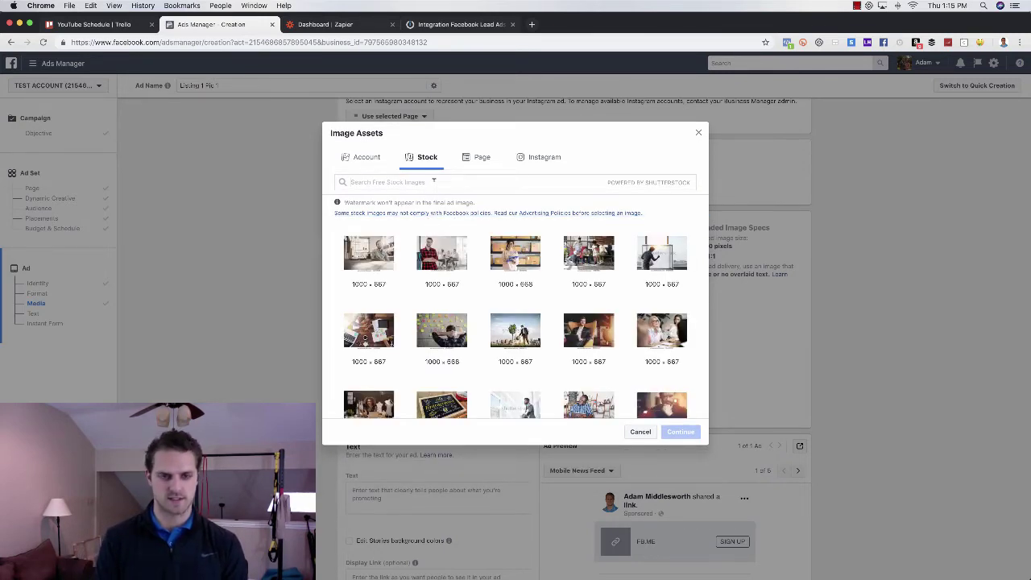
pyautogui.click(433, 181)
pyautogui.write('house')
pyautogui.press('Return')
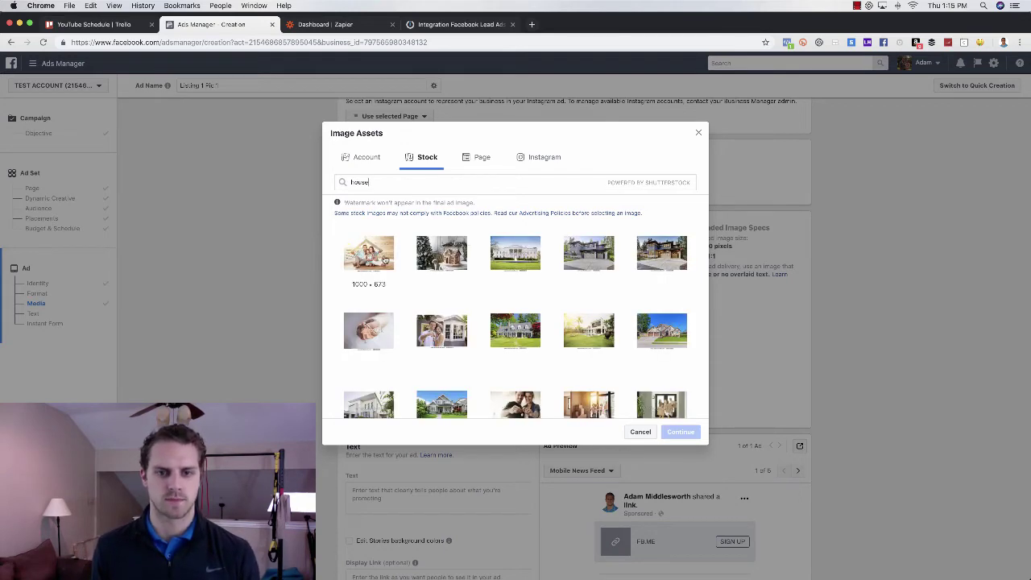
pyautogui.click(604, 254)
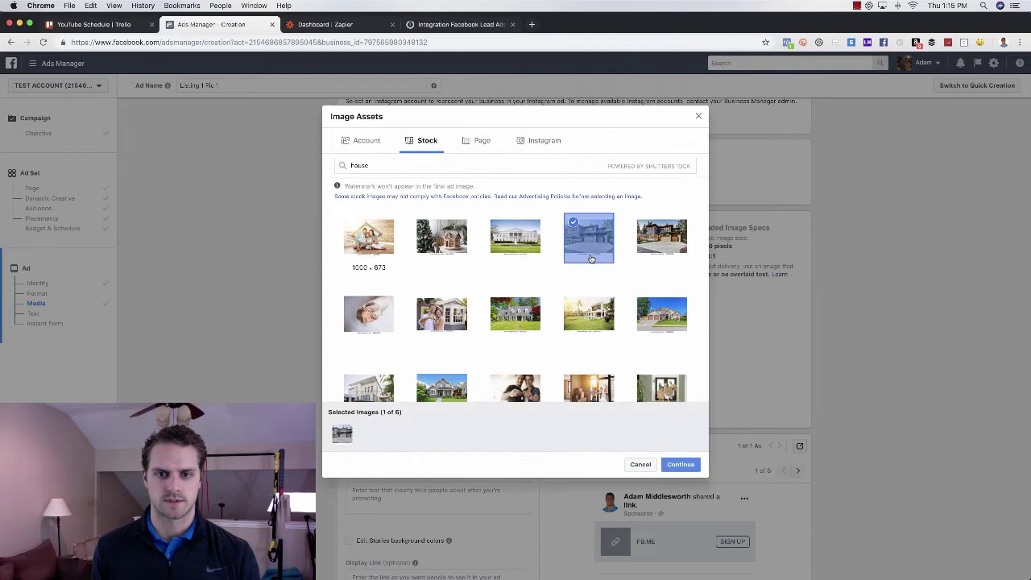
pyautogui.click(687, 465)
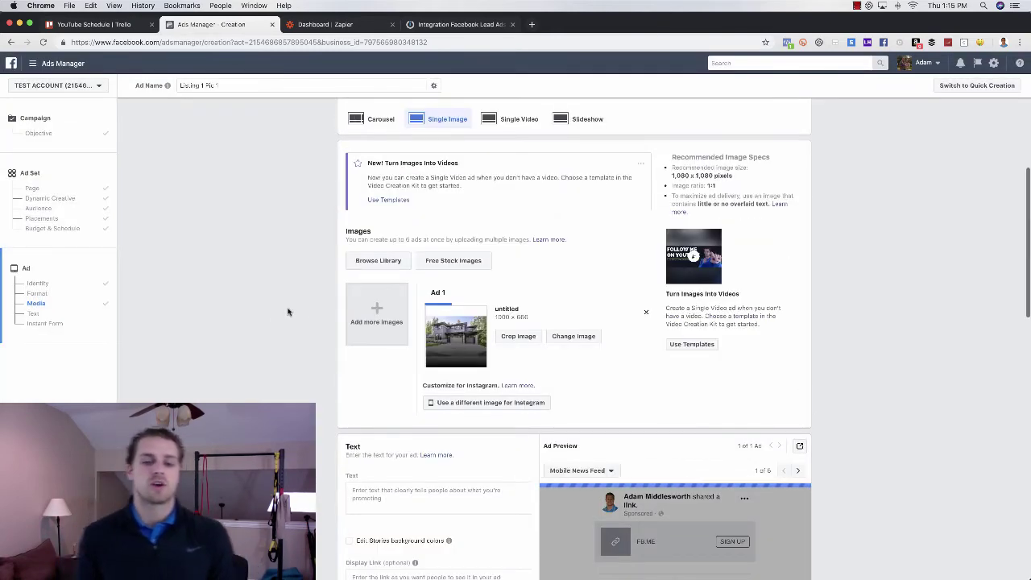
pyautogui.scroll(-4, 285, 313)
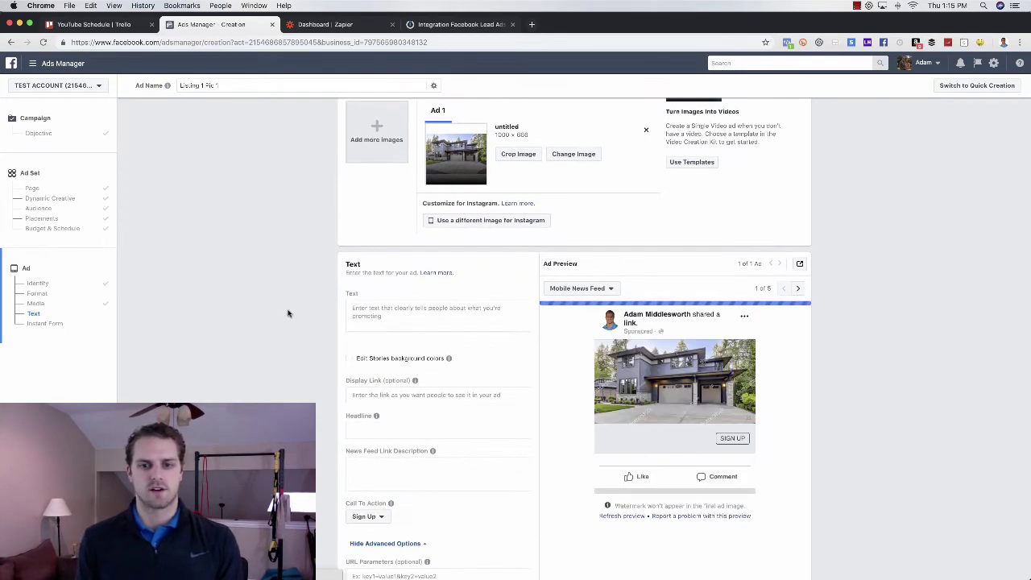
# - Start the ad text with a listing hashtag and a 'Beautiful 3 Bedroom 2…' home description
pyautogui.click(407, 307)
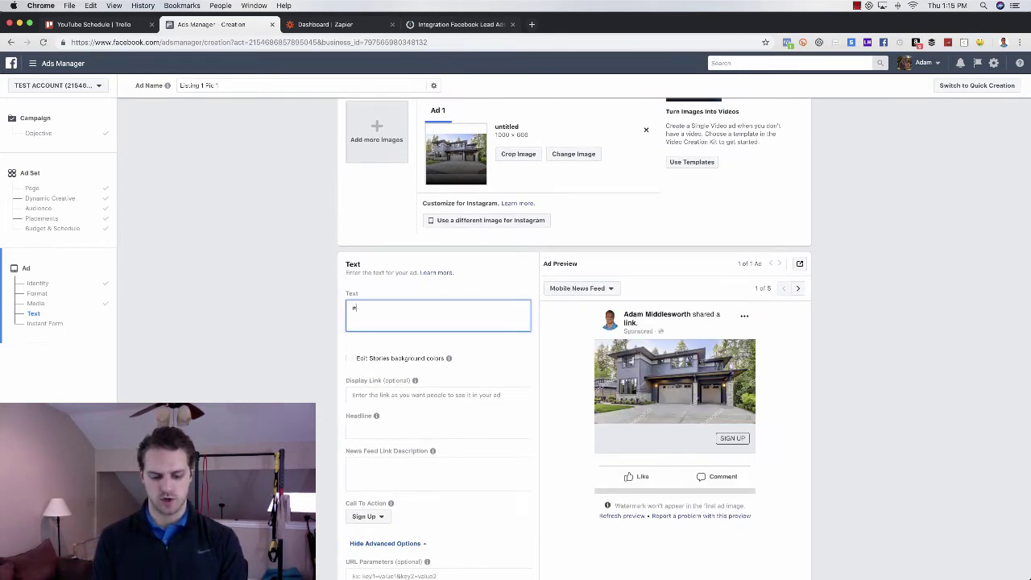
pyautogui.write('#rea')
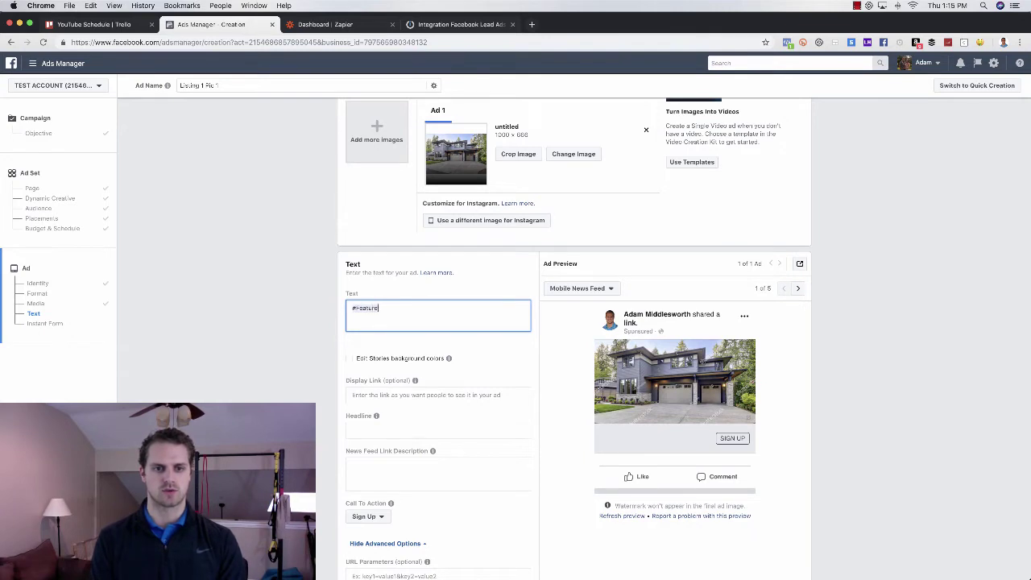
pyautogui.write('turedListing')
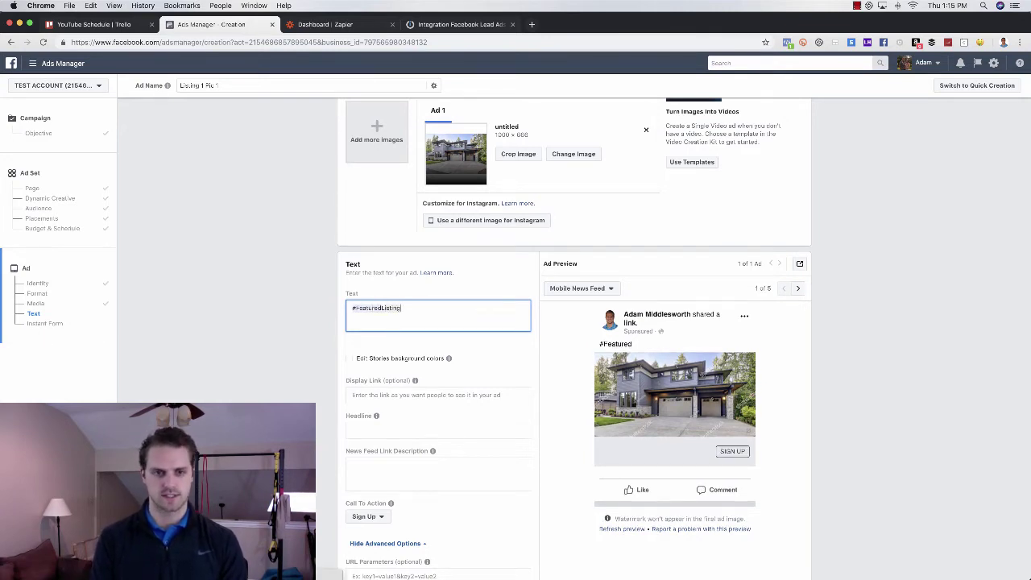
pyautogui.press('super+a')
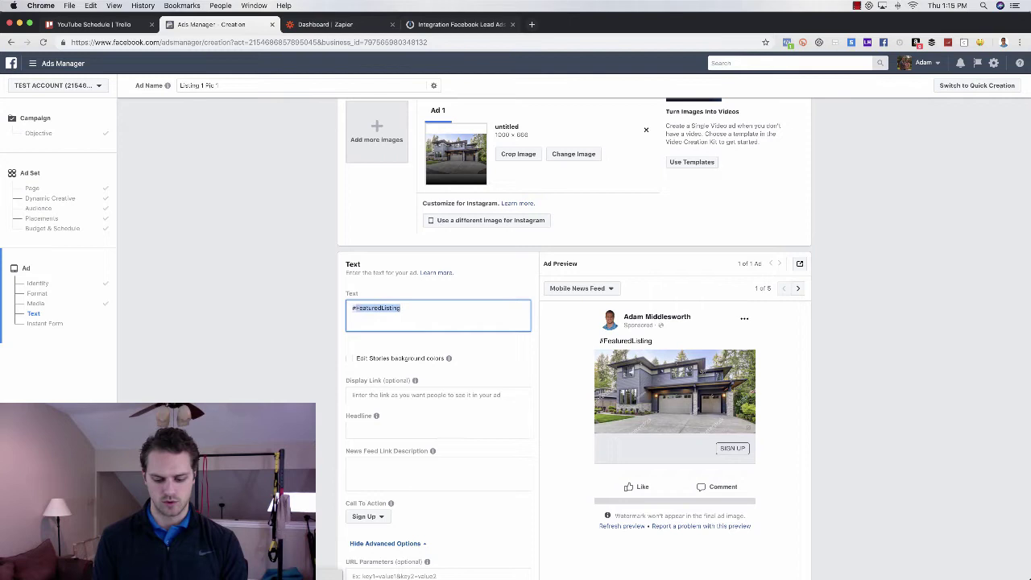
pyautogui.write('#NewL')
pyautogui.press('BackSpace')
pyautogui.press('BackSpace')
pyautogui.press('BackSpace')
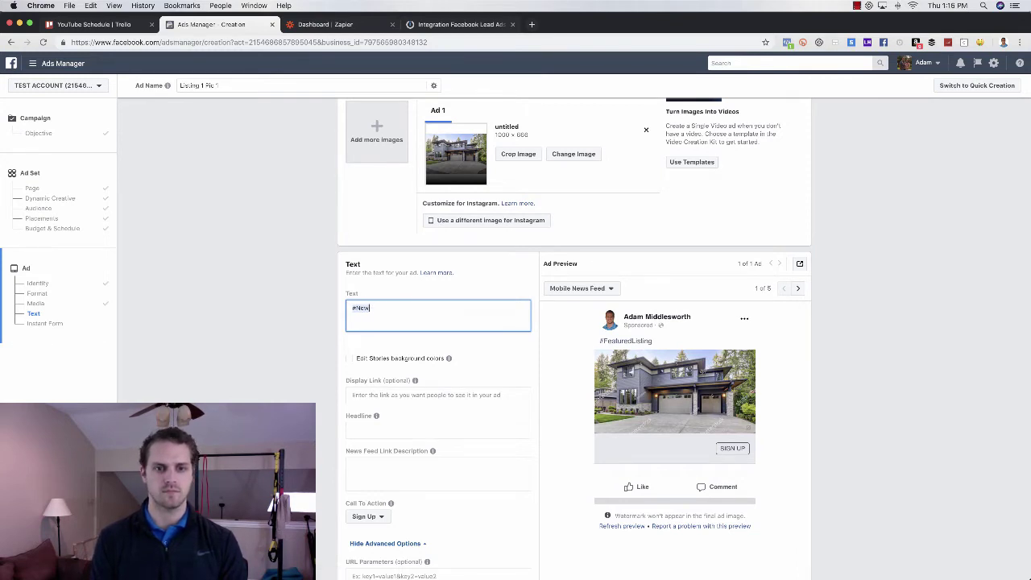
pyautogui.write('Listing')
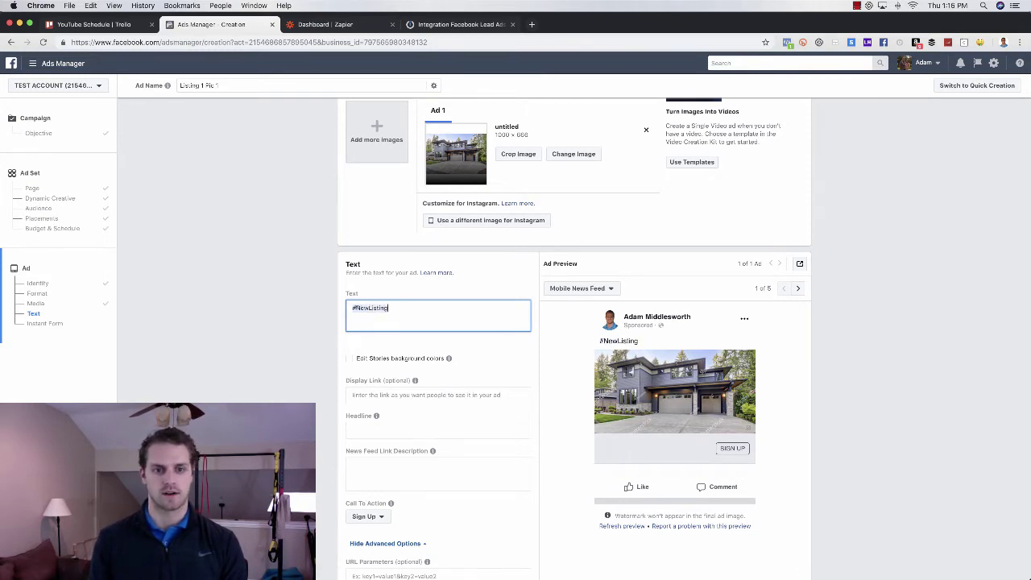
pyautogui.moveTo(356, 308); pyautogui.dragTo(430, 306)
pyautogui.write('#Fe')
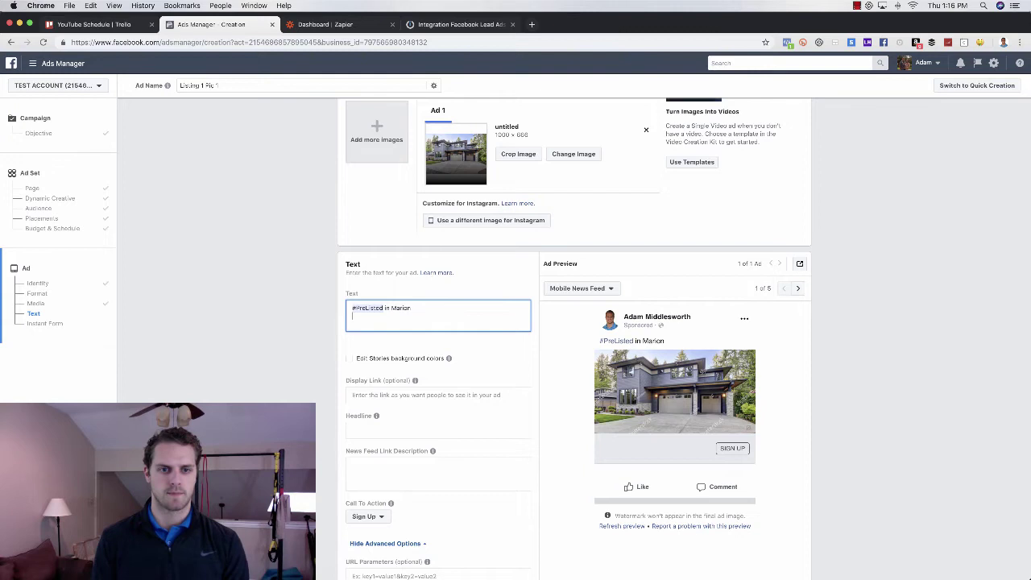
pyautogui.press('Return')
pyautogui.write('Beautiful')
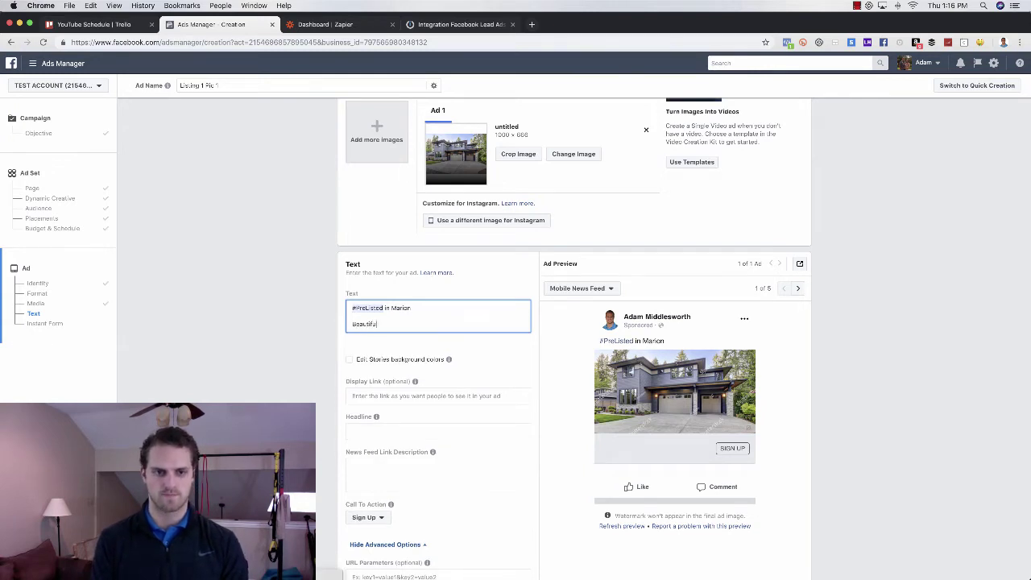
pyautogui.write(' 3 Bedroom 2.5 Bathroom Home')
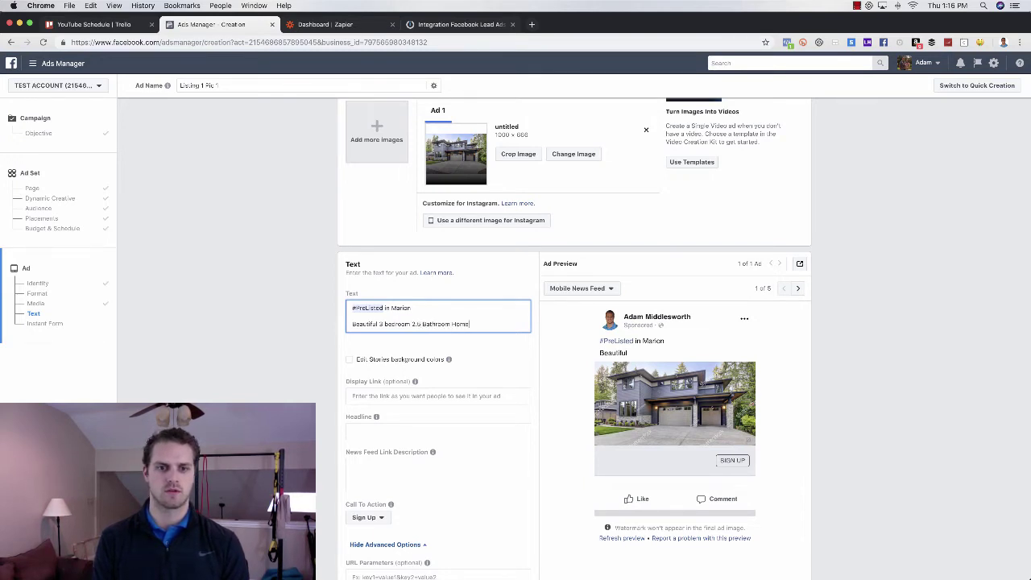
pyautogui.press('Return')
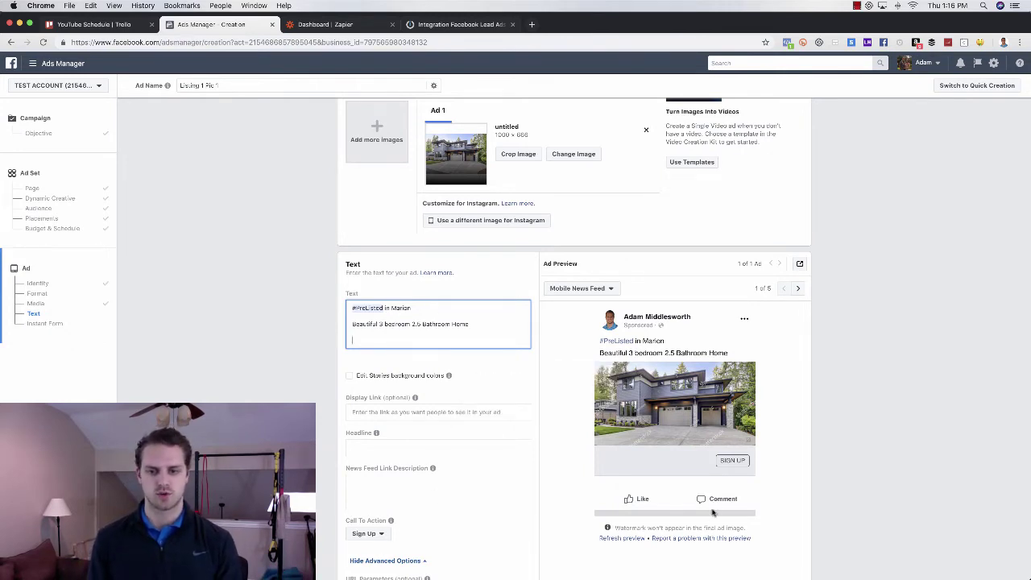
# - Set the call to action to Learn More and add the 'Tap Learn More…of this beautiful home' sentence
pyautogui.click(367, 533)
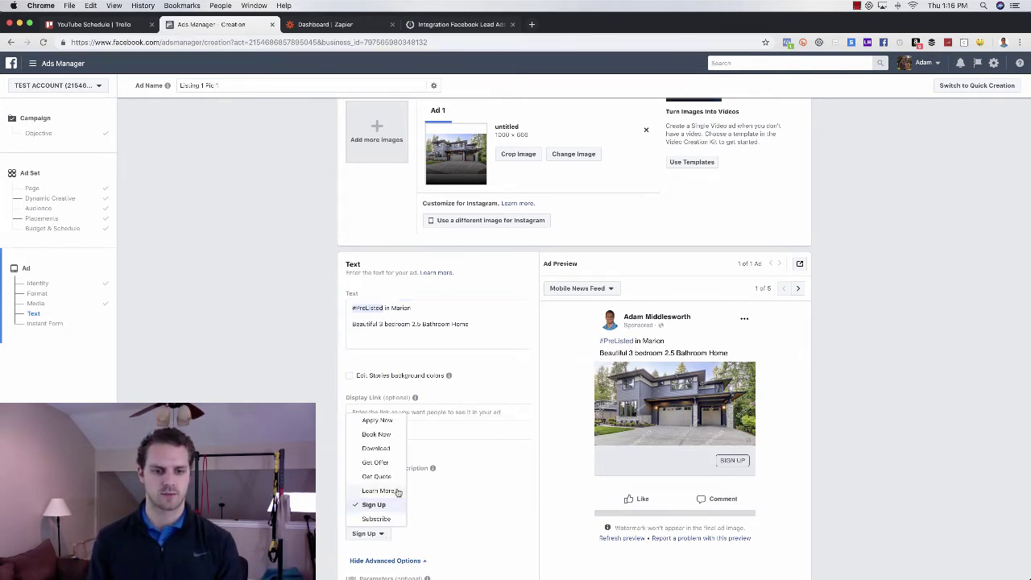
pyautogui.click(378, 491)
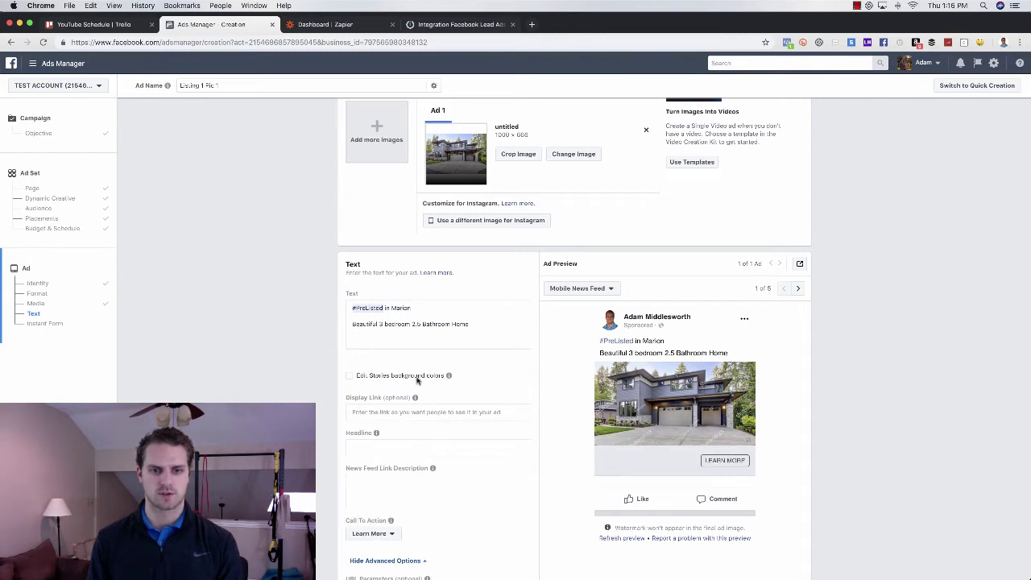
pyautogui.click(407, 340)
pyautogui.write('Is')
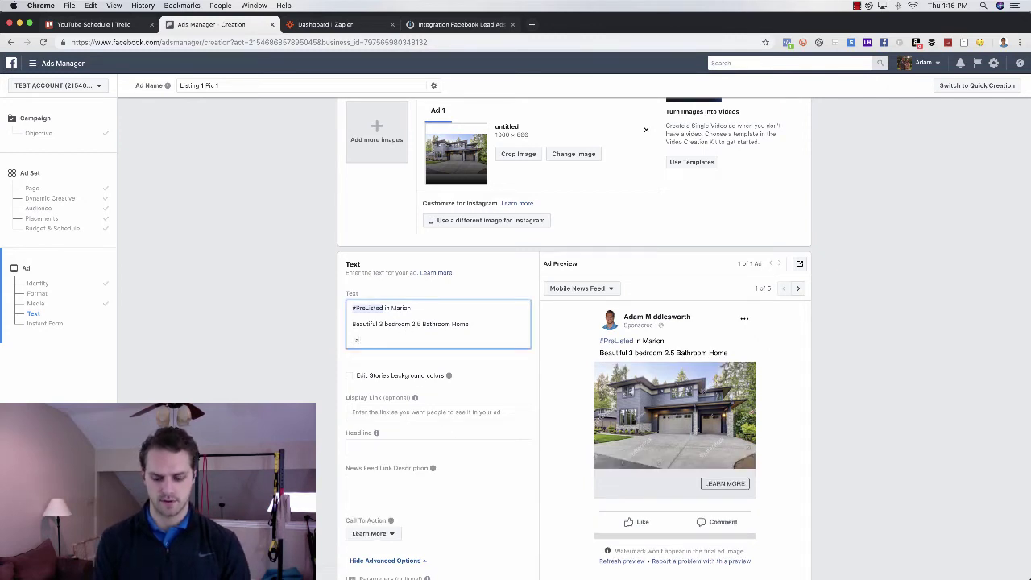
pyautogui.write('p "Learn More')
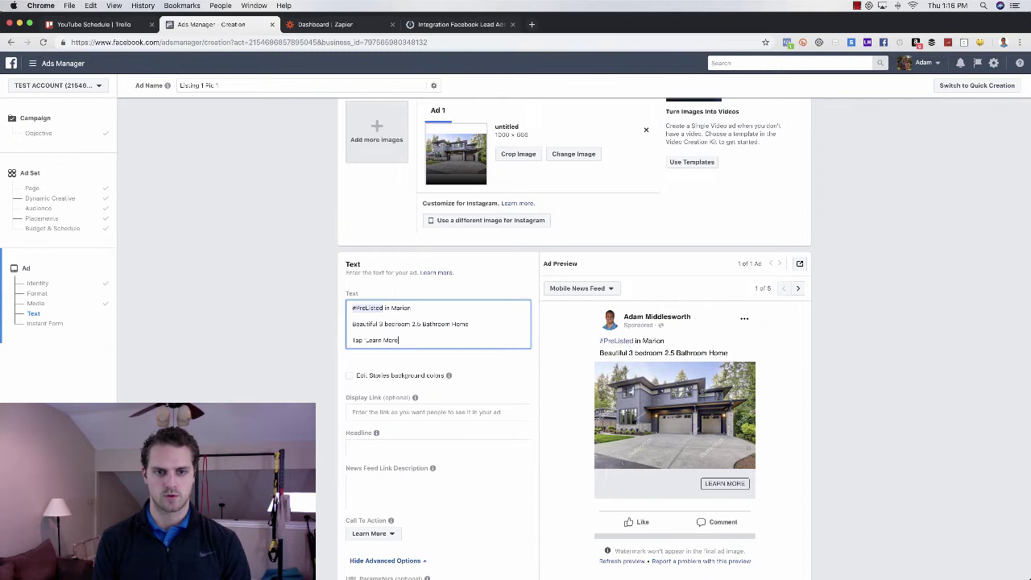
pyautogui.write('" to se')
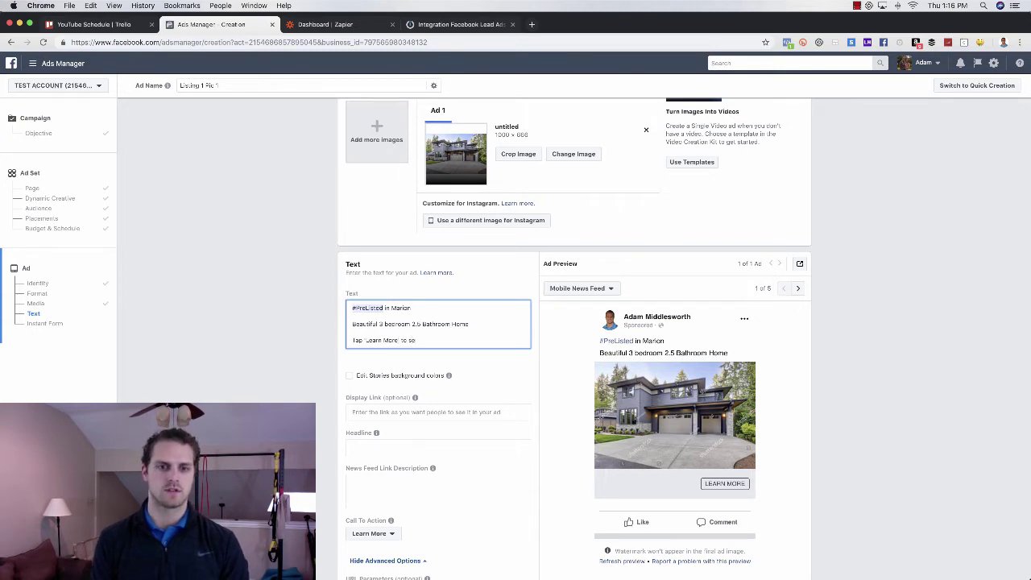
pyautogui.write('e')
pyautogui.write(' all ph')
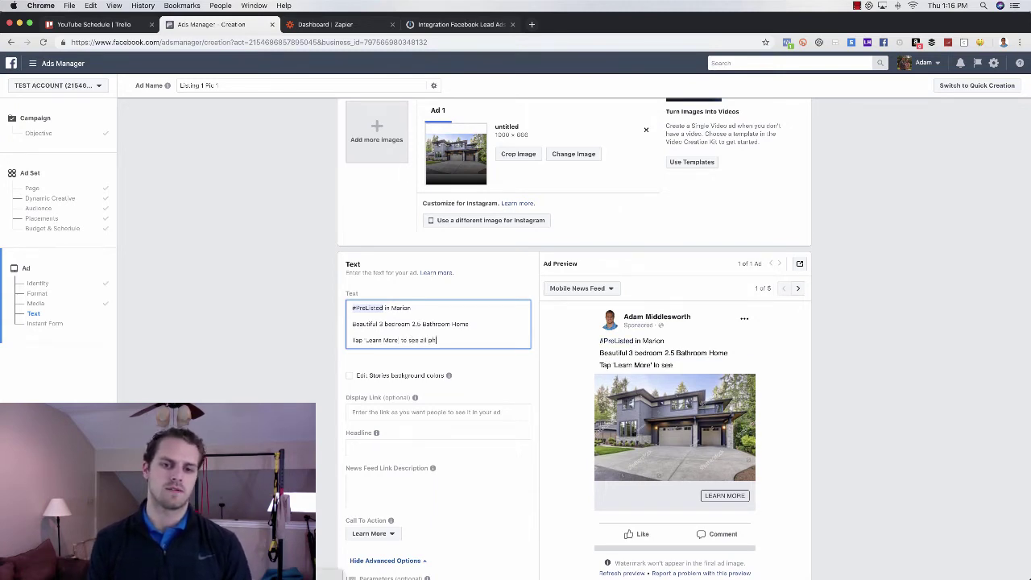
pyautogui.write('otos, price and l')
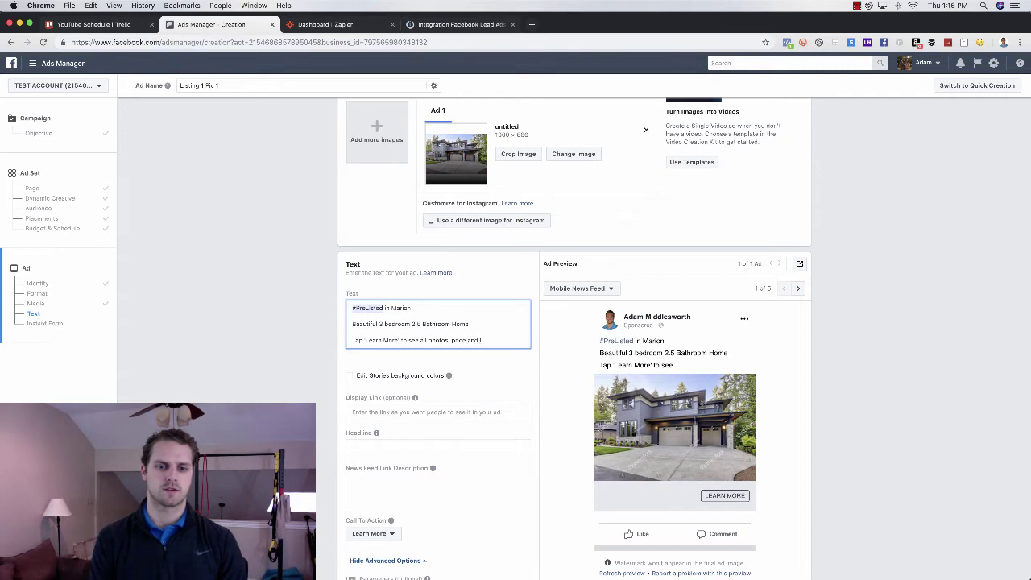
pyautogui.write('ocation')
pyautogui.press('BackSpace')
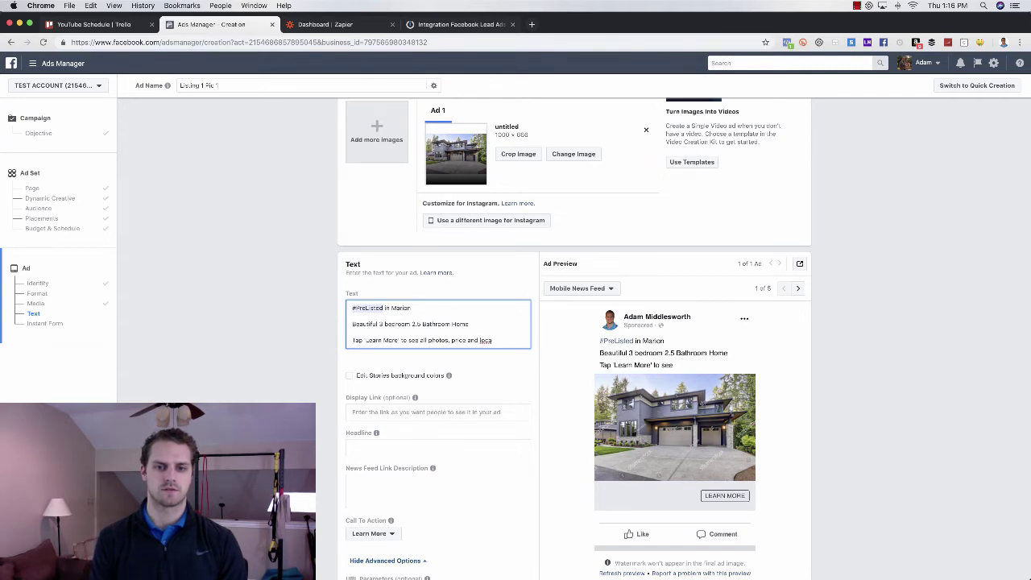
pyautogui.write('n of this')
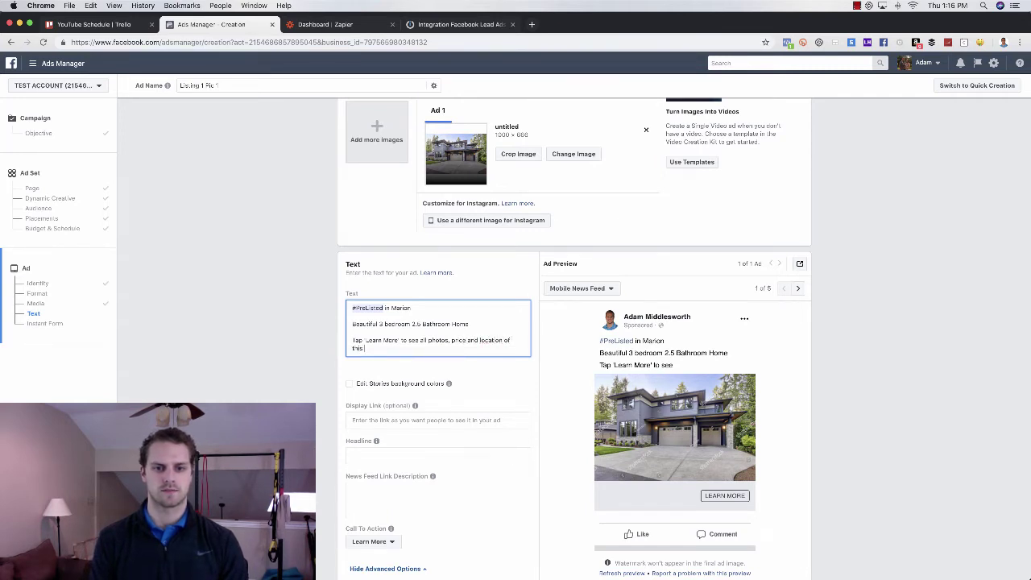
pyautogui.write(' beautiful home')
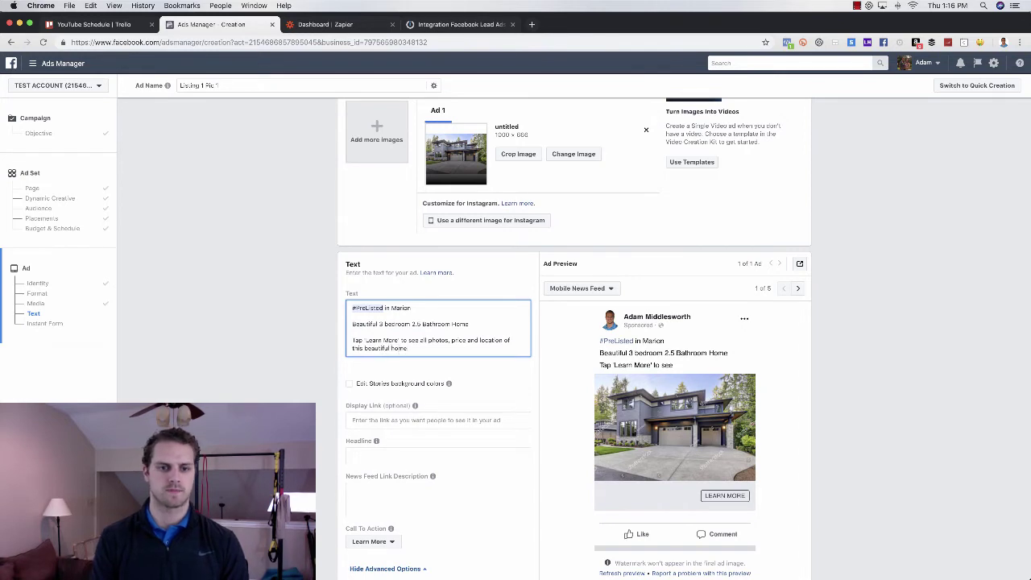
pyautogui.press('Return')
pyautogui.press('Return')
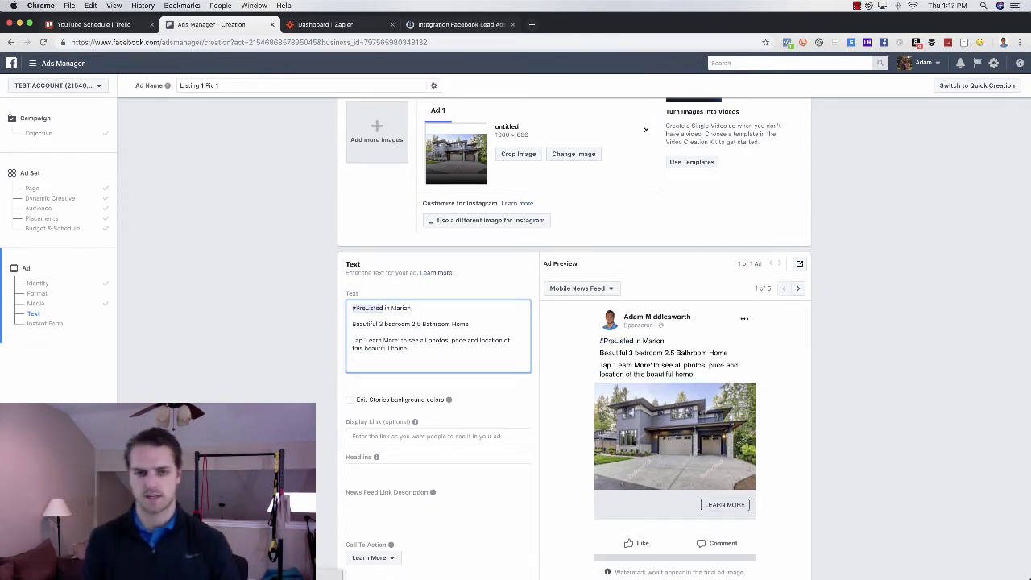
# - Add a 'This home features:' list with feature 1, feature 2 and feature 3
pyautogui.write('This home')
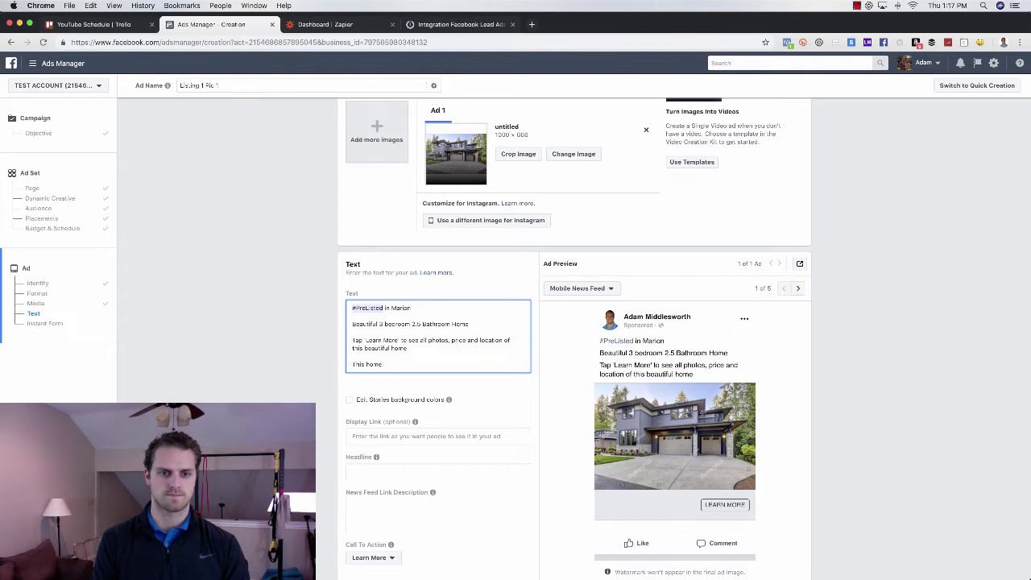
pyautogui.write(' features')
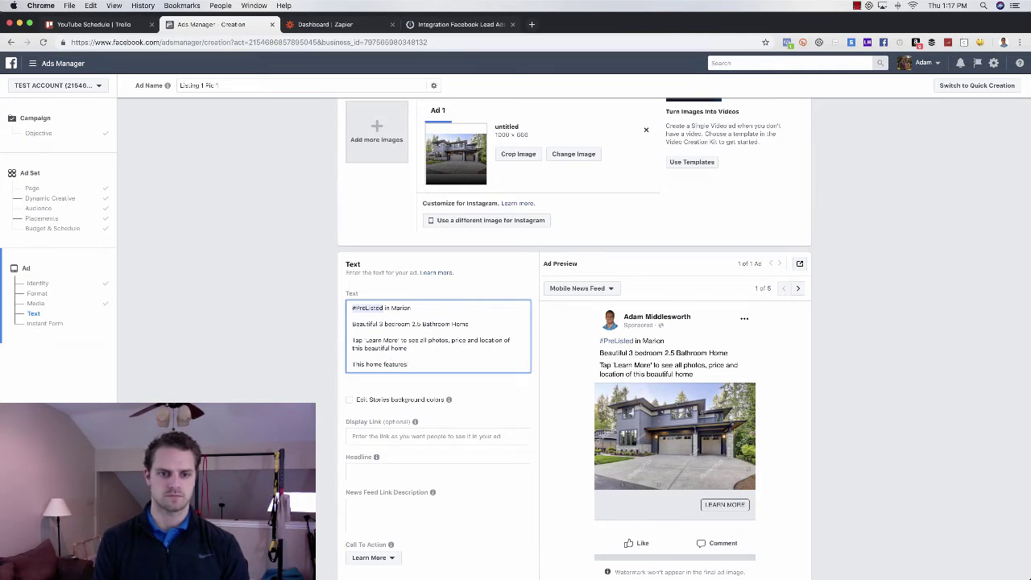
pyautogui.write(':')
pyautogui.press('Return')
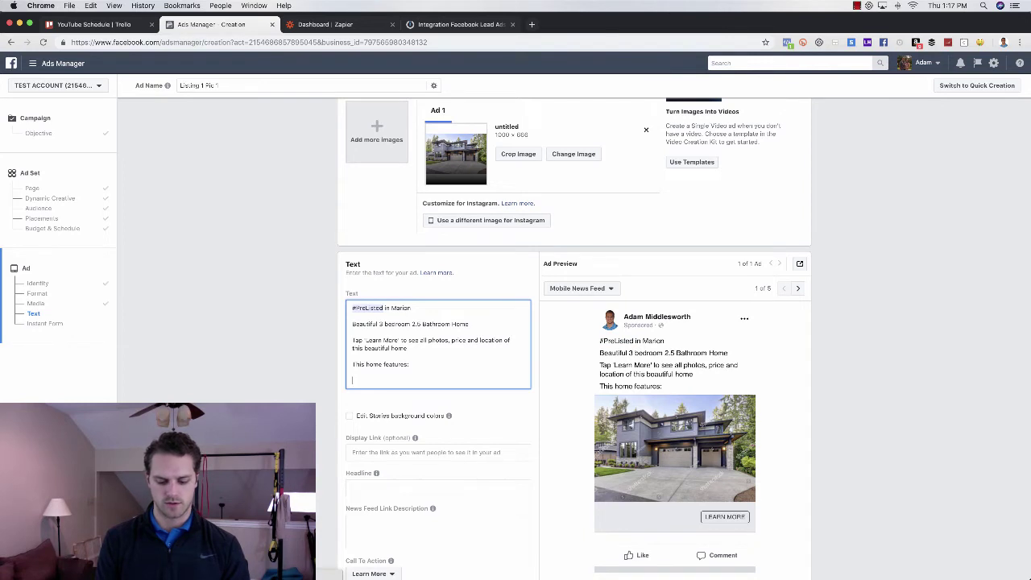
pyautogui.write('feature 1')
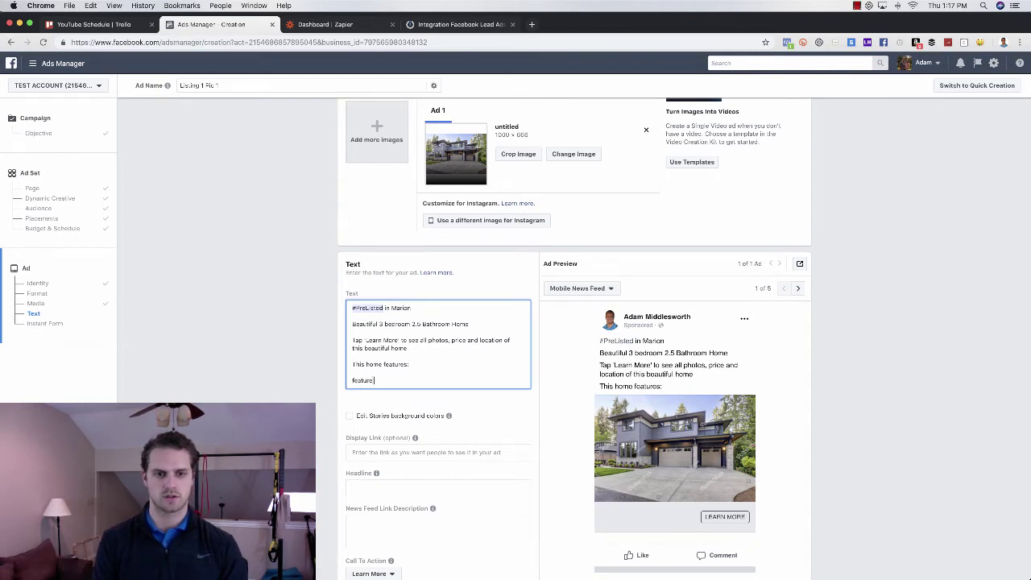
pyautogui.press('Return')
pyautogui.write('feature 2')
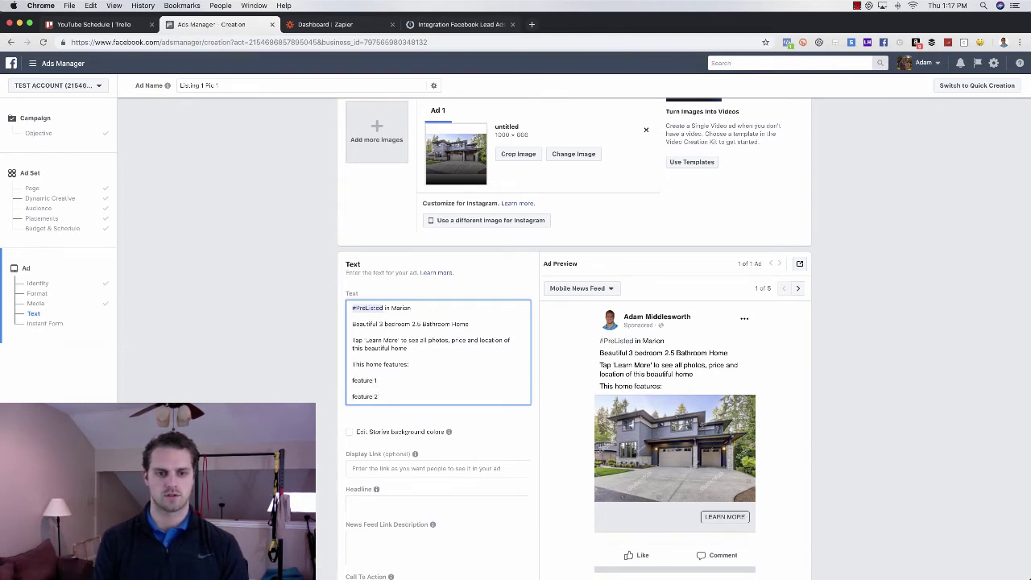
pyautogui.press('Return')
pyautogui.write('feature 3')
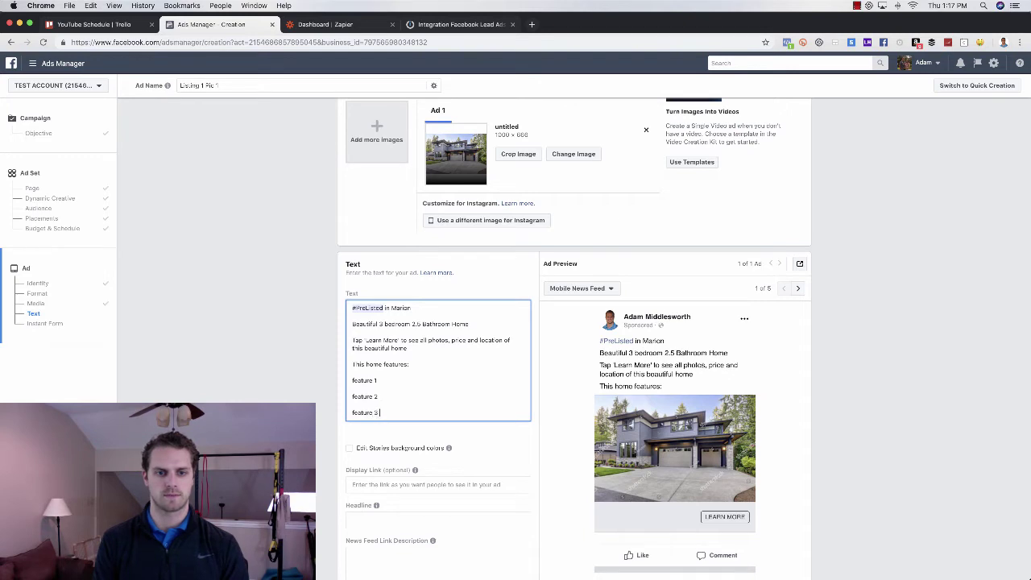
pyautogui.press('Return')
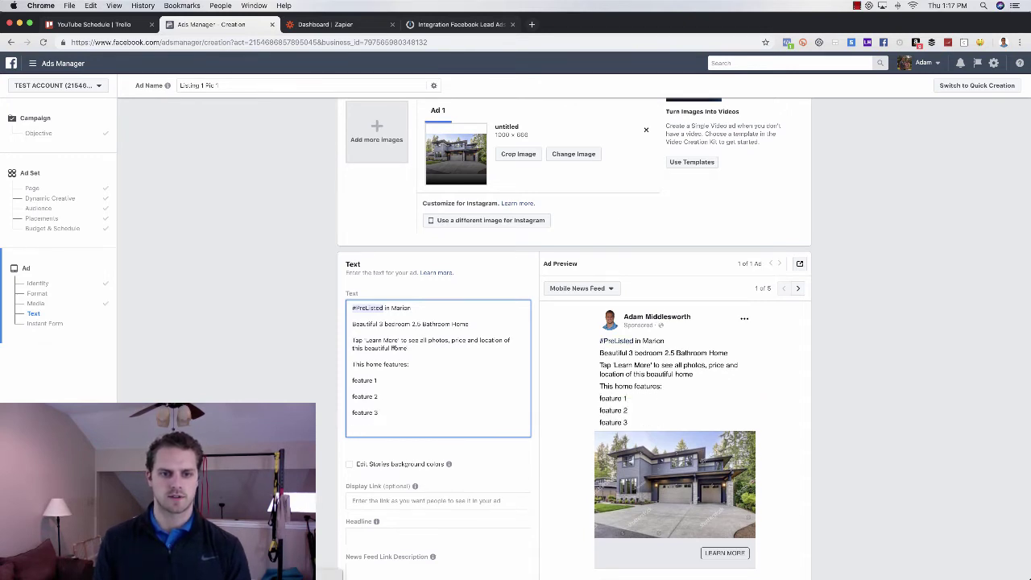
# - Copy the Tap 'Learn More' paragraph and paste it after feature 3
pyautogui.moveTo(408, 347); pyautogui.dragTo(352, 340)
pyautogui.hotkey('ctrl', 'c')
pyautogui.click(389, 425)
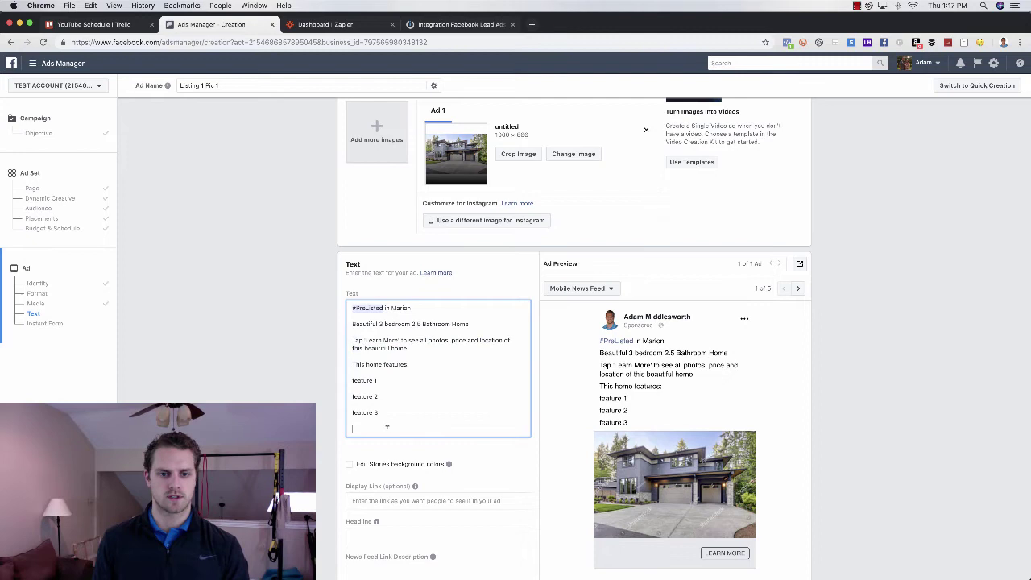
pyautogui.hotkey('ctrl', 'v')
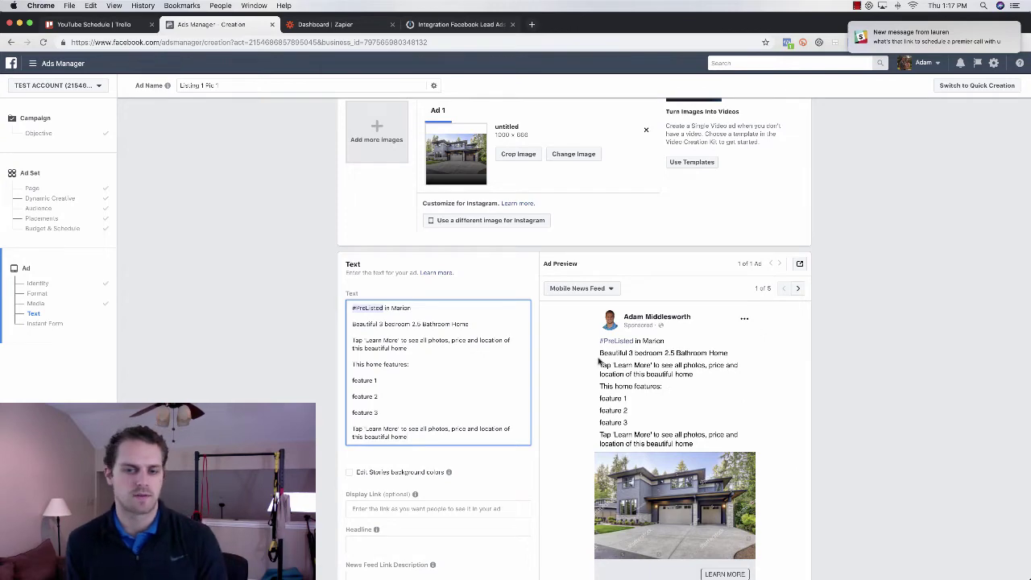
# - Create a new instant form from the ad's Instant Form section and retitle it 'listing exaple'
pyautogui.scroll(-1, 569, 353)
pyautogui.scroll(-2, 569, 351)
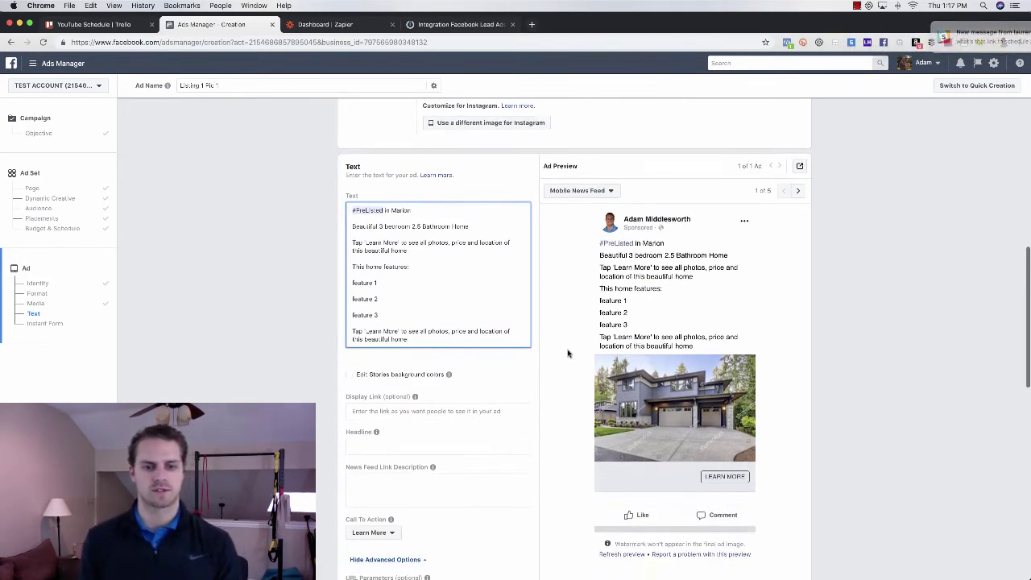
pyautogui.scroll(-6, 564, 351)
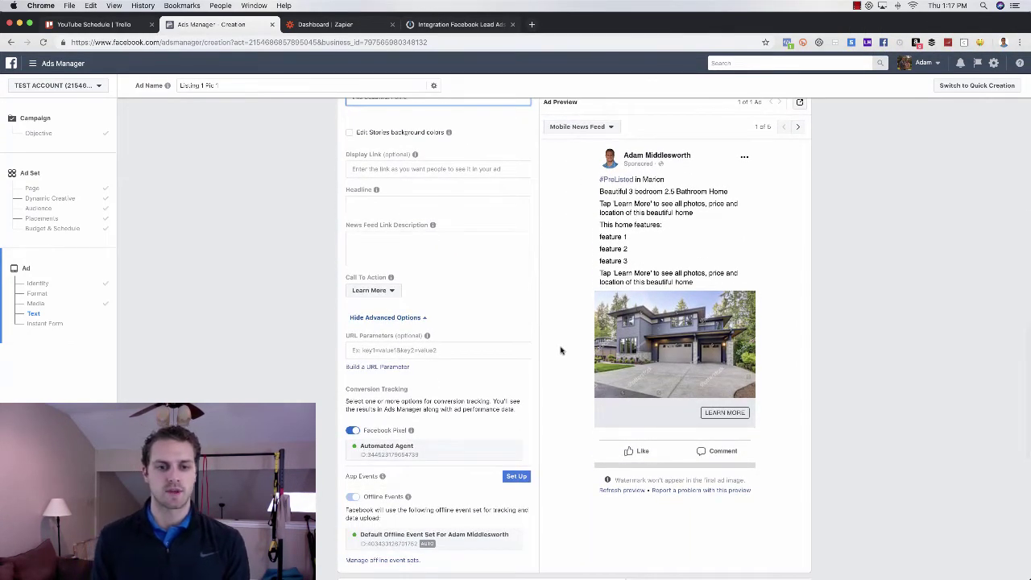
pyautogui.scroll(-2, 559, 352)
pyautogui.scroll(-5, 554, 362)
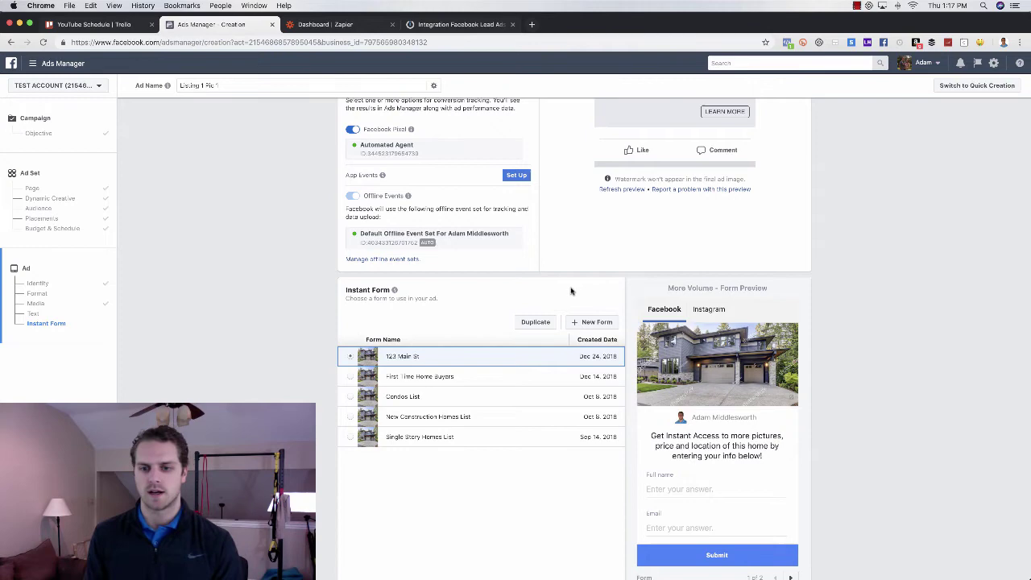
pyautogui.scroll(-1, 563, 292)
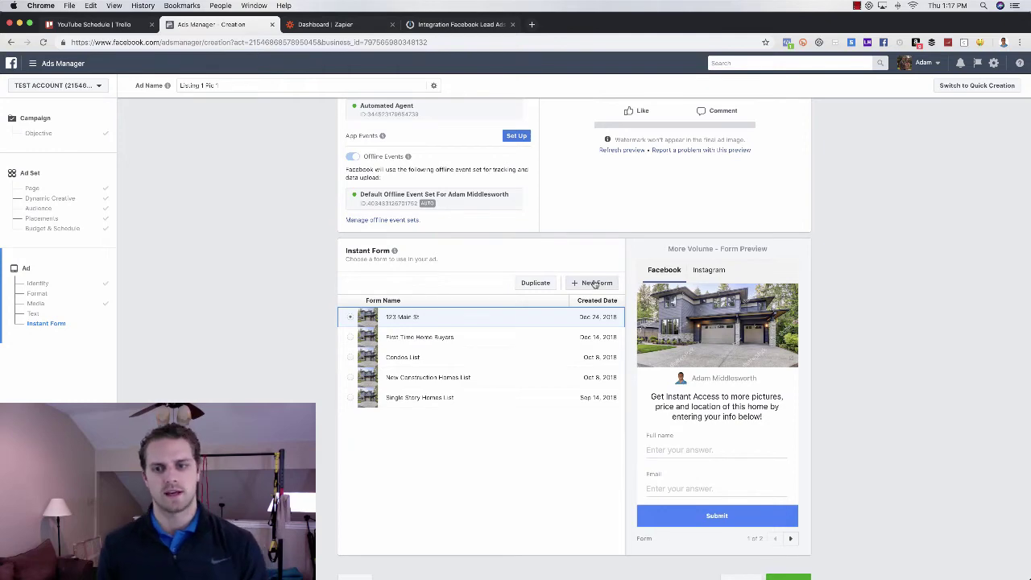
pyautogui.click(595, 284)
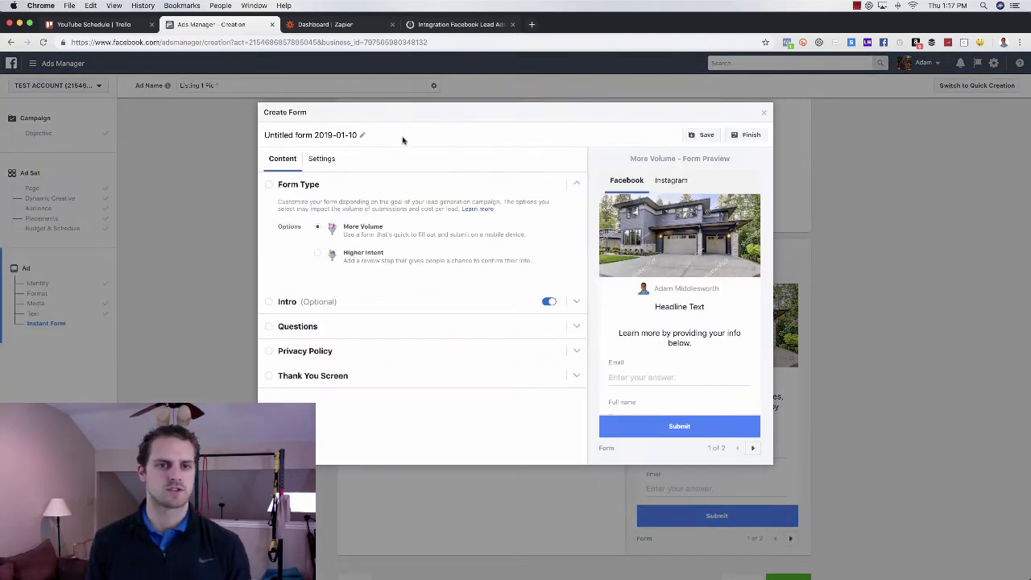
pyautogui.click(338, 135)
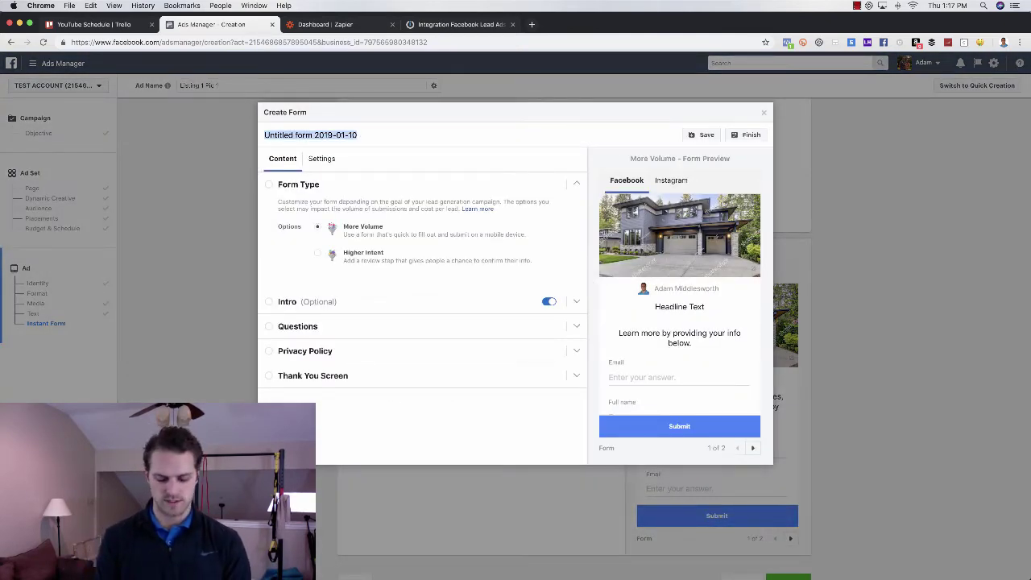
pyautogui.press('BackSpace')
pyautogui.write('listing e')
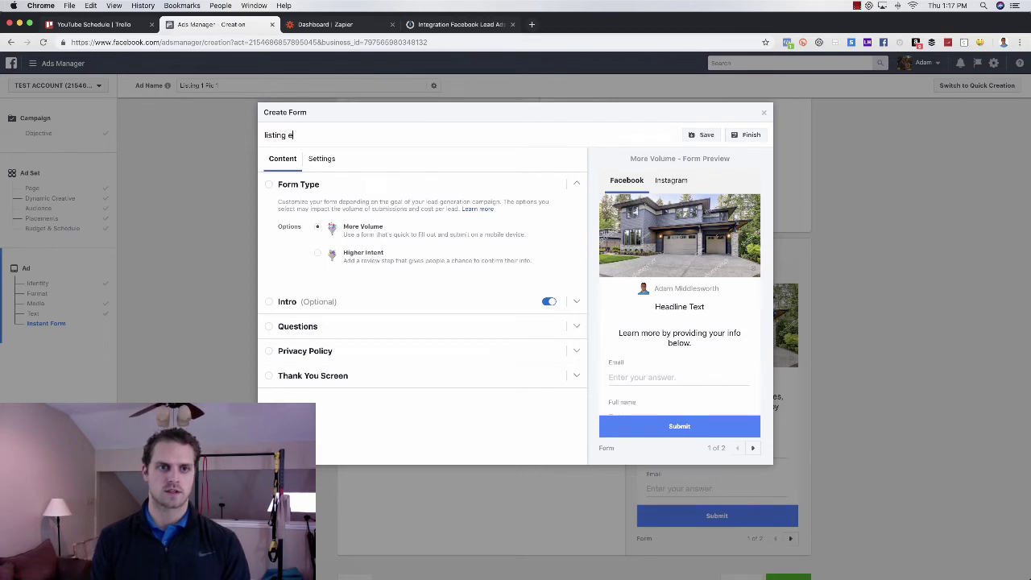
pyautogui.write('xaple')
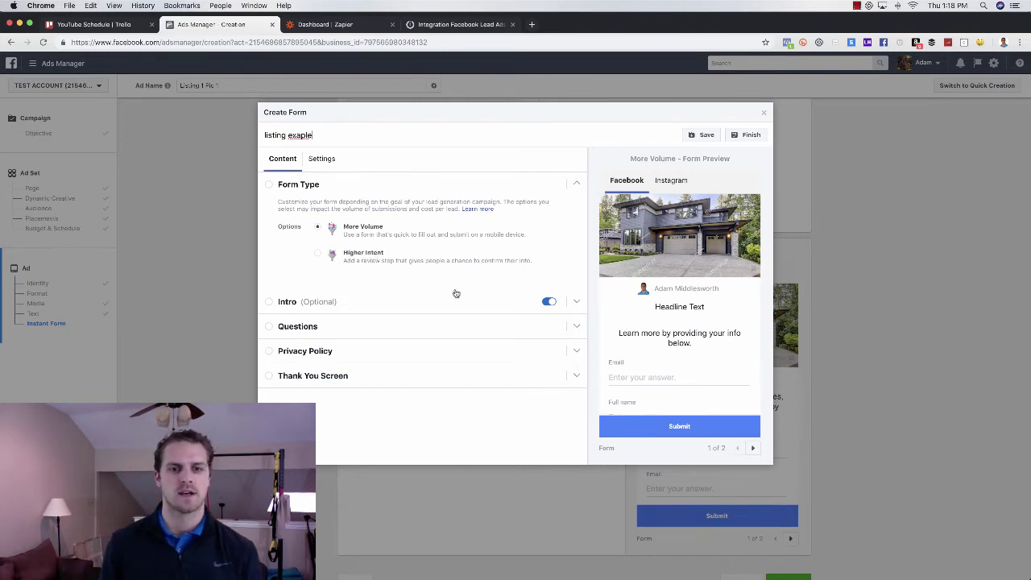
# - In the form's Settings, set Form Configuration sharing to Open
pyautogui.click(321, 159)
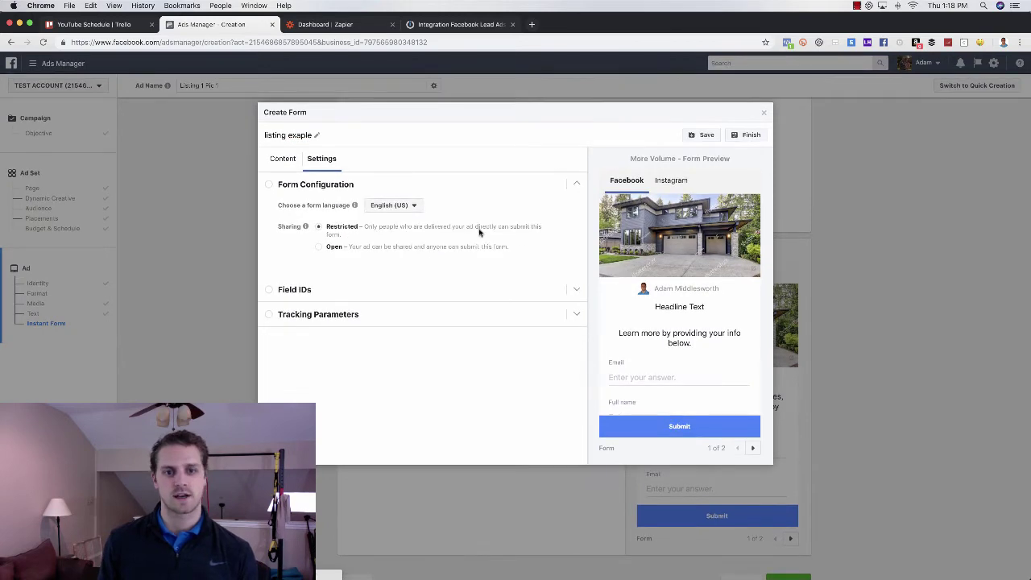
pyautogui.click(319, 248)
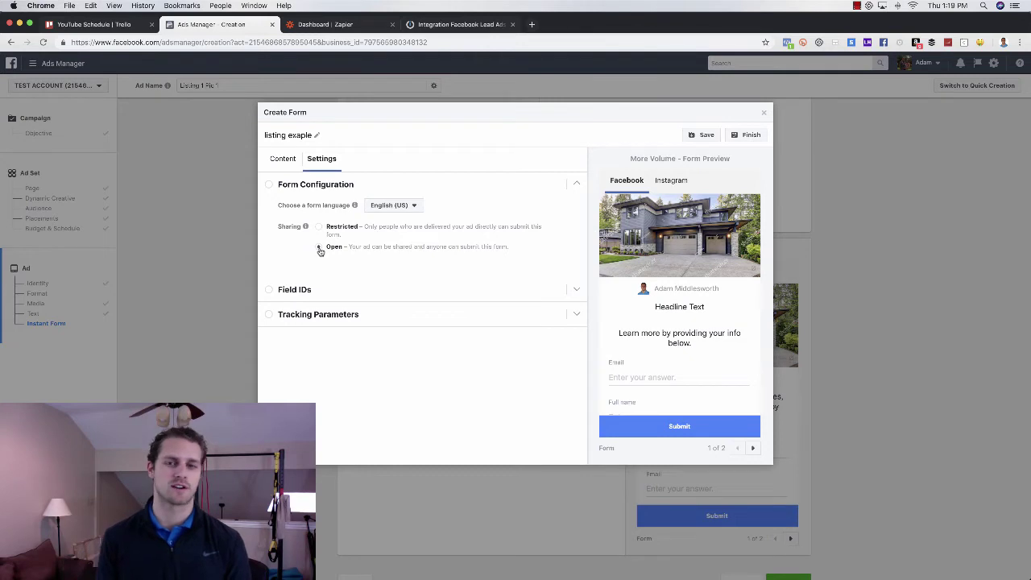
pyautogui.click(319, 248)
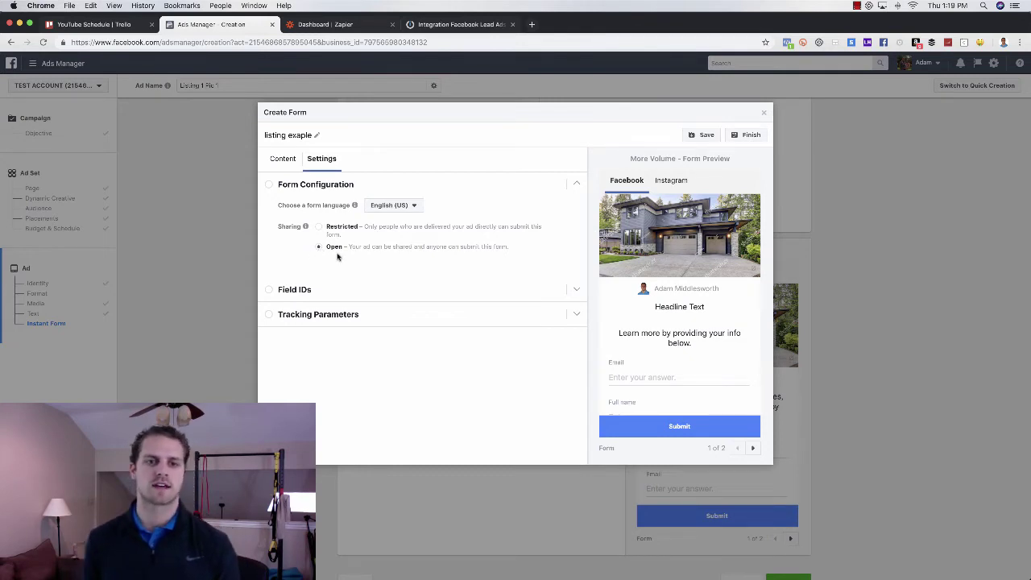
# - On the Content tab, expand the Intro section and switch it off
pyautogui.click(286, 162)
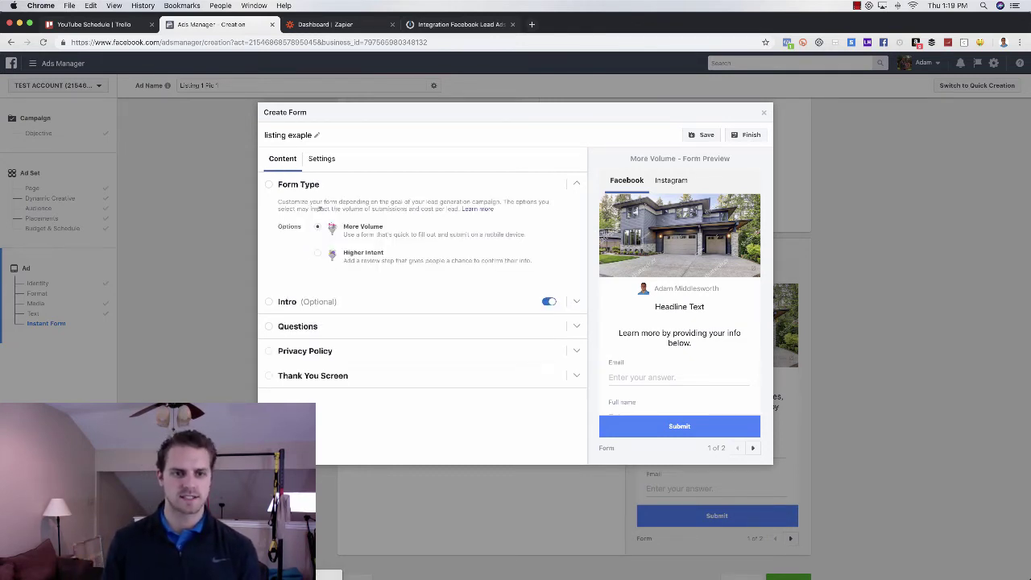
pyautogui.click(359, 302)
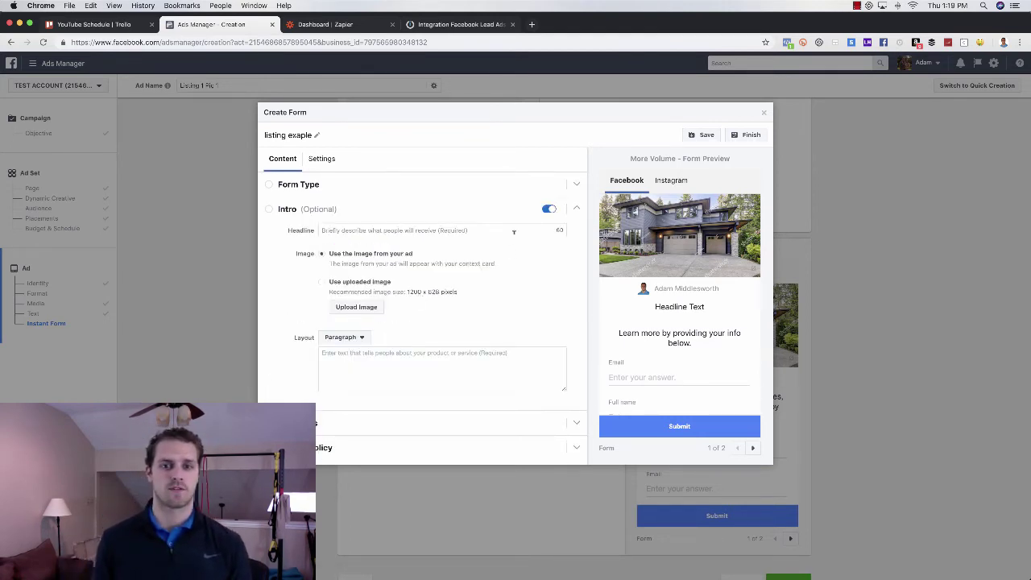
pyautogui.click(549, 209)
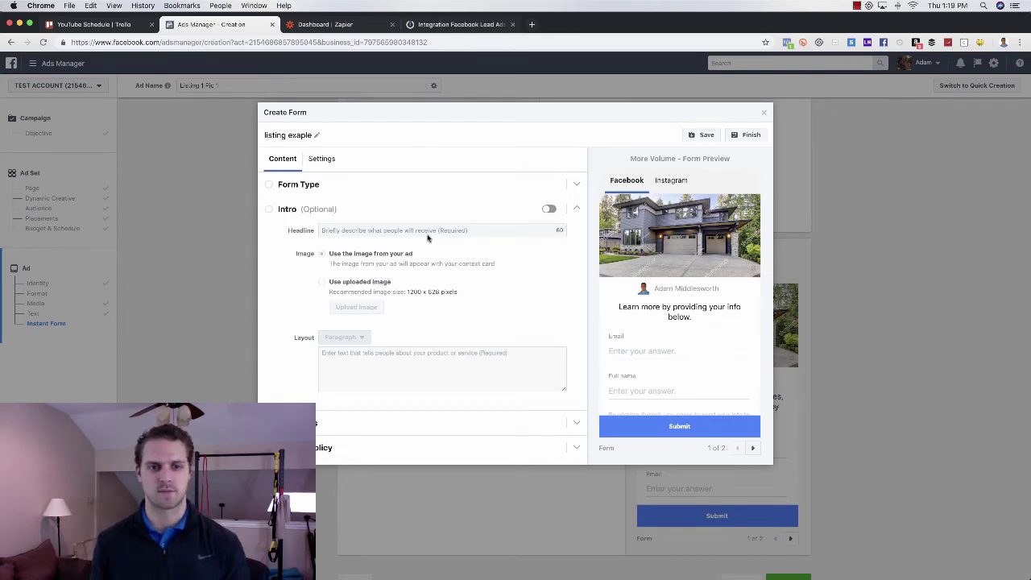
pyautogui.scroll(-1, 447, 302)
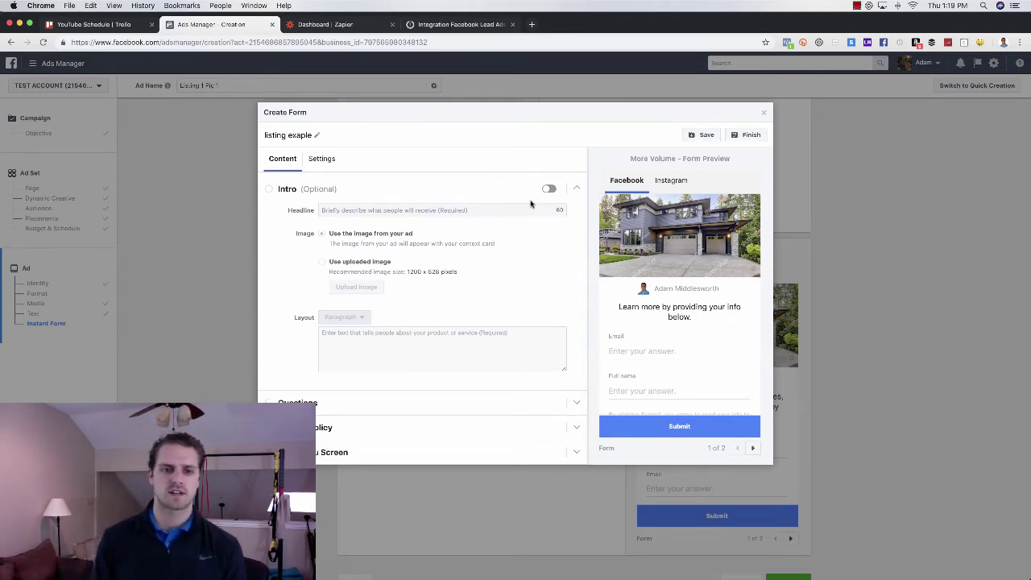
# - Write the questions headline 'Get instant access to more photos, price and location of this home by providing your…'
pyautogui.click(427, 407)
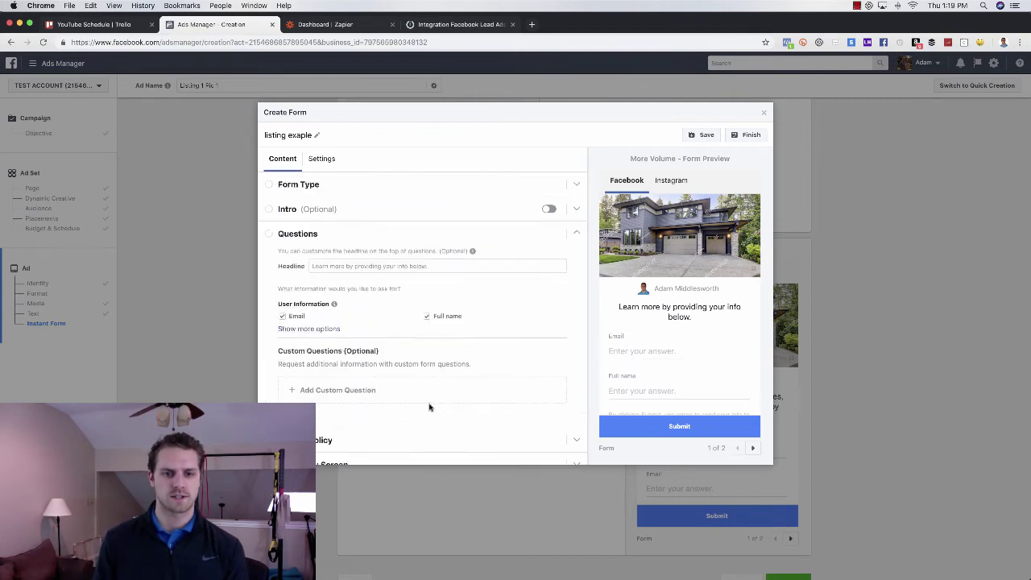
pyautogui.click(367, 266)
pyautogui.write('Get')
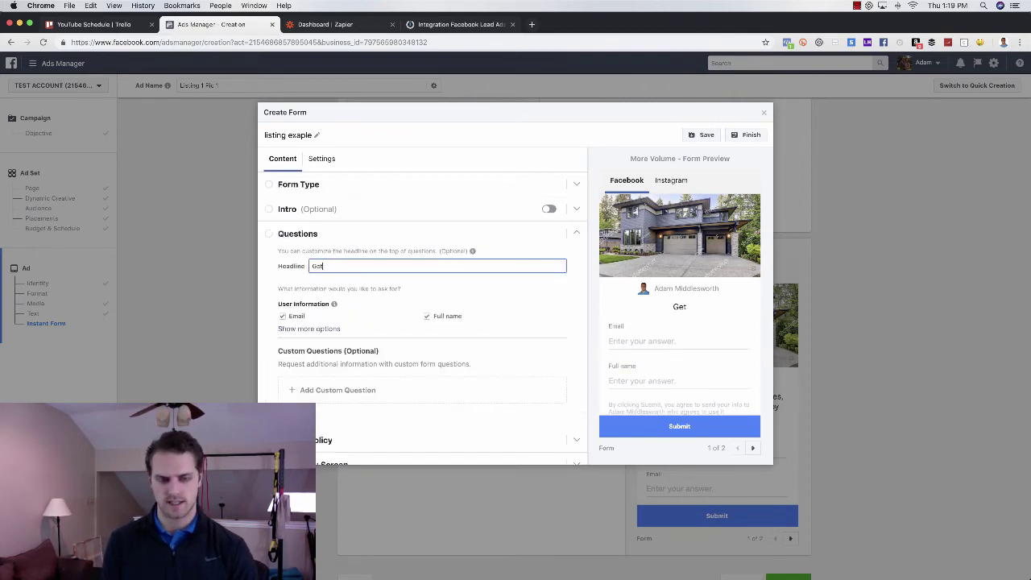
pyautogui.write(' instant acces')
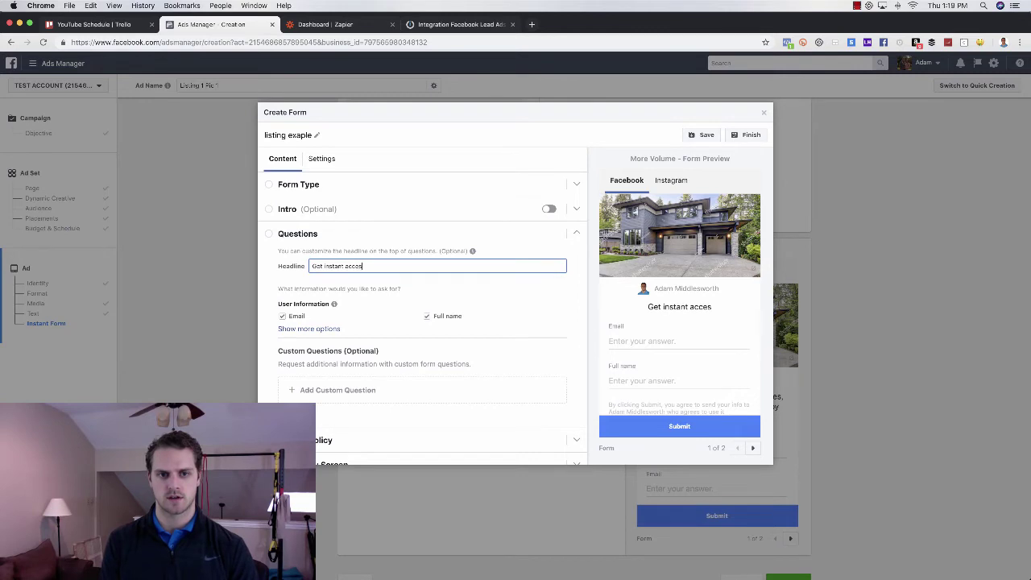
pyautogui.write('s to more photos, ')
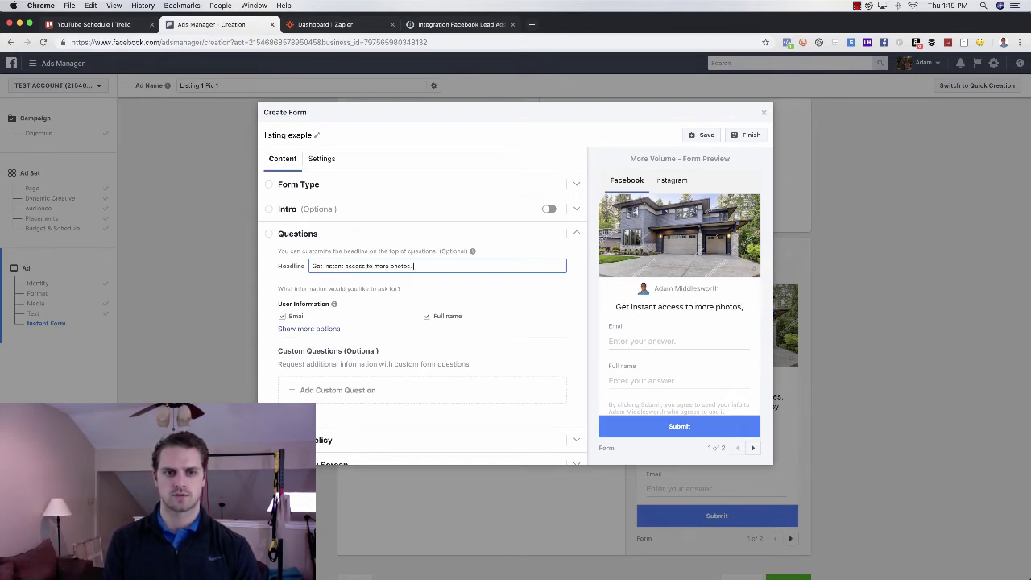
pyautogui.write('price and l')
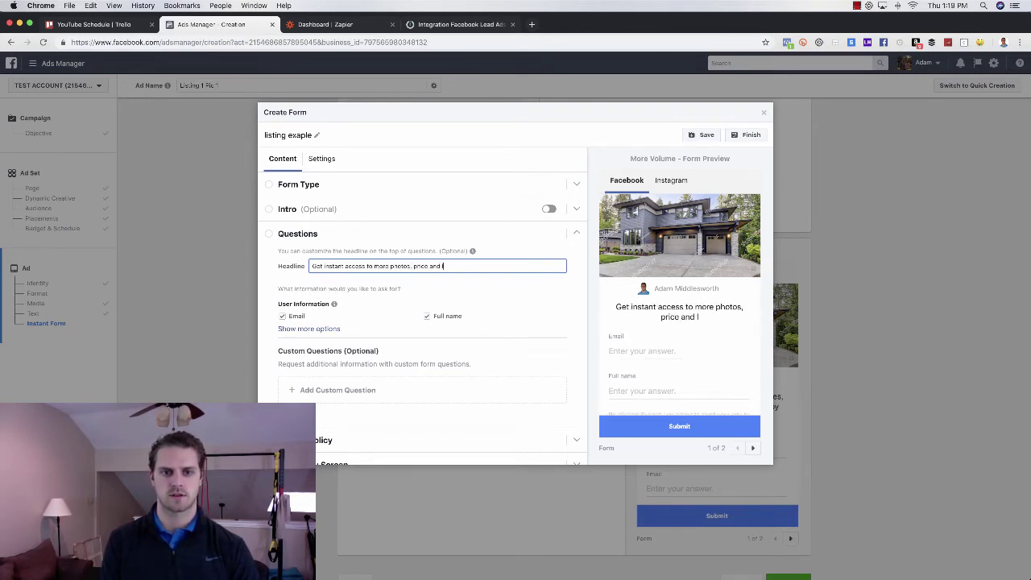
pyautogui.write('ocation of this h')
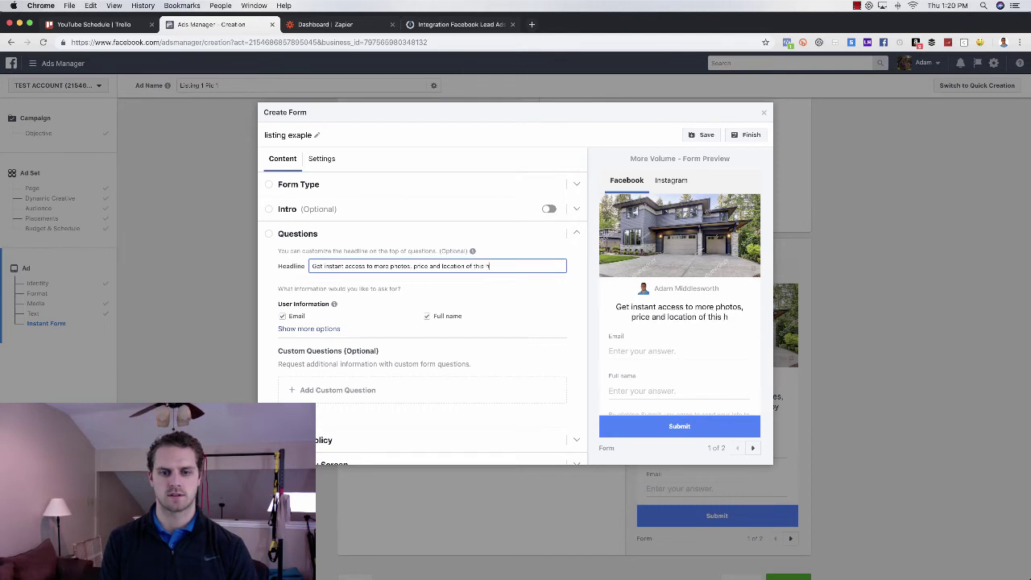
pyautogui.write('ome by providing')
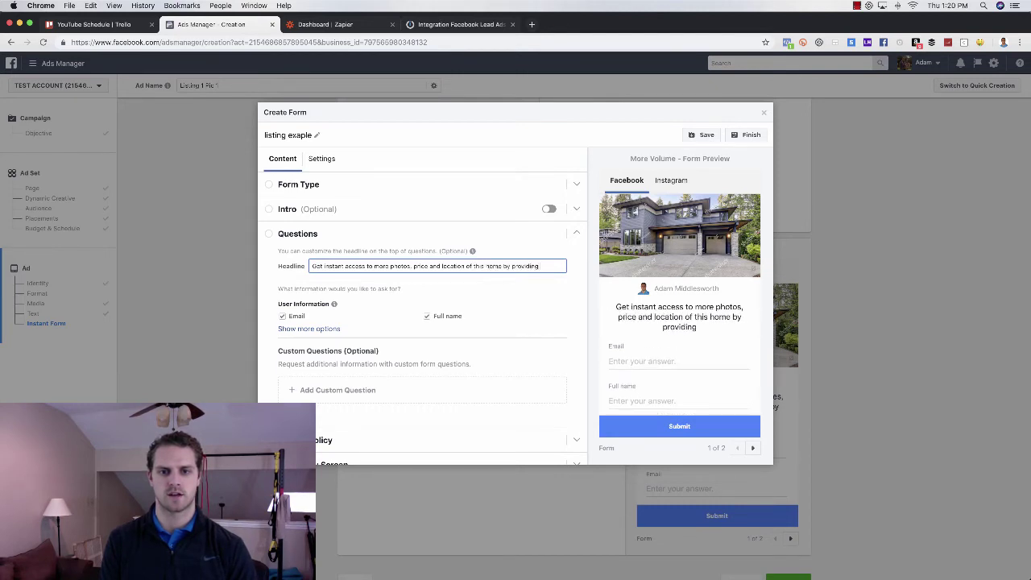
pyautogui.write(' your info bel')
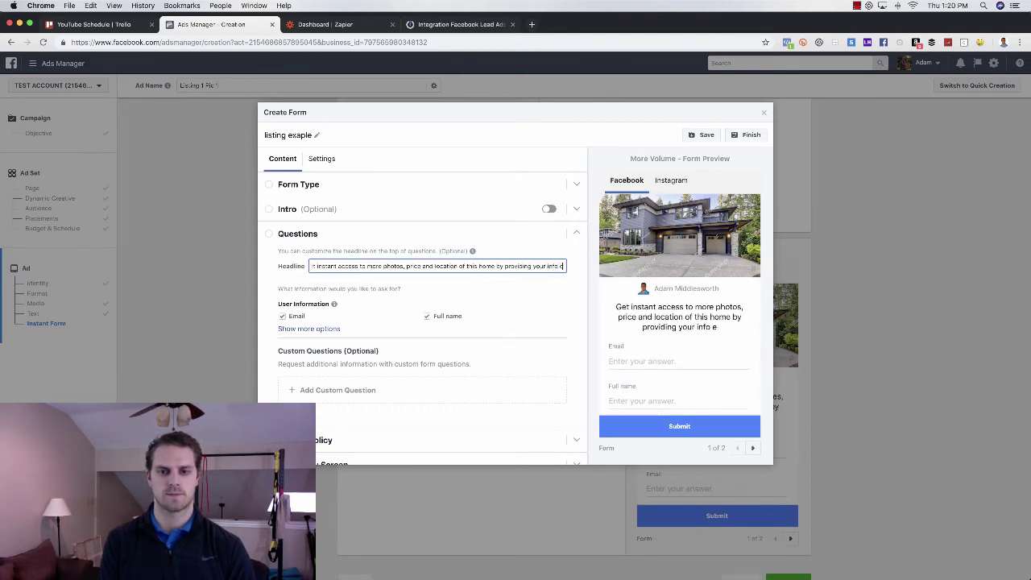
pyautogui.write('ow!')
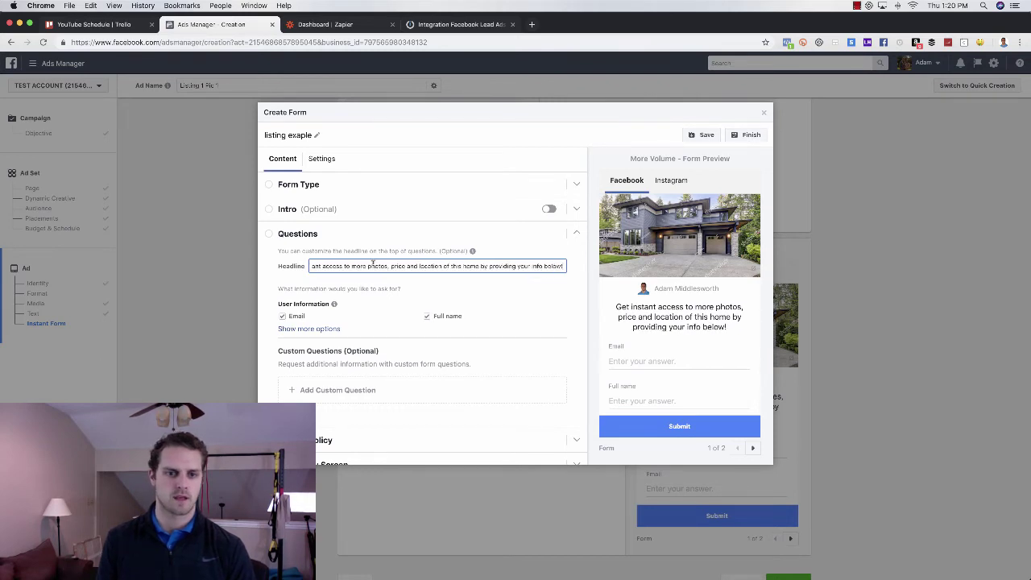
pyautogui.click(484, 295)
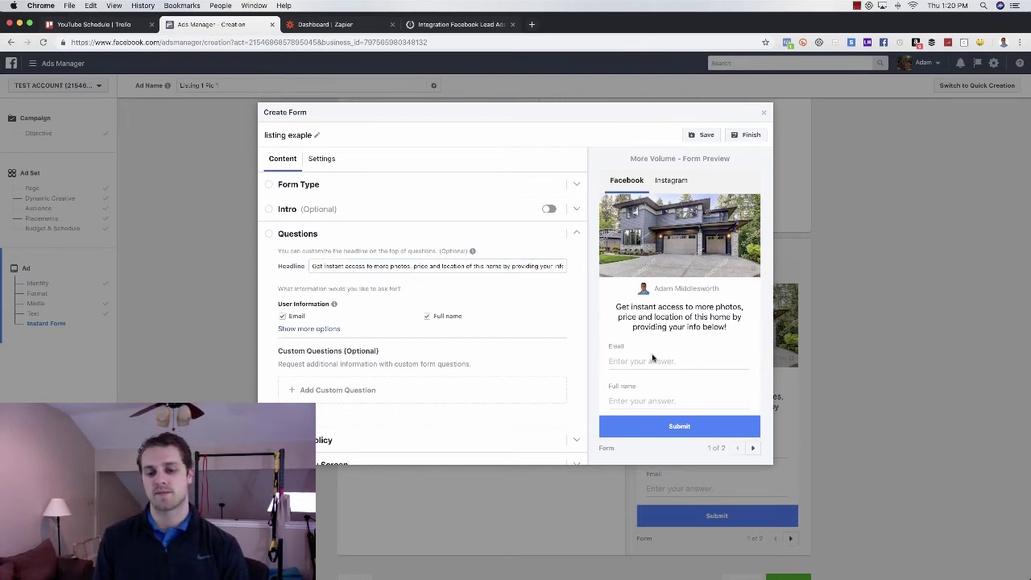
pyautogui.scroll(-2, 651, 359)
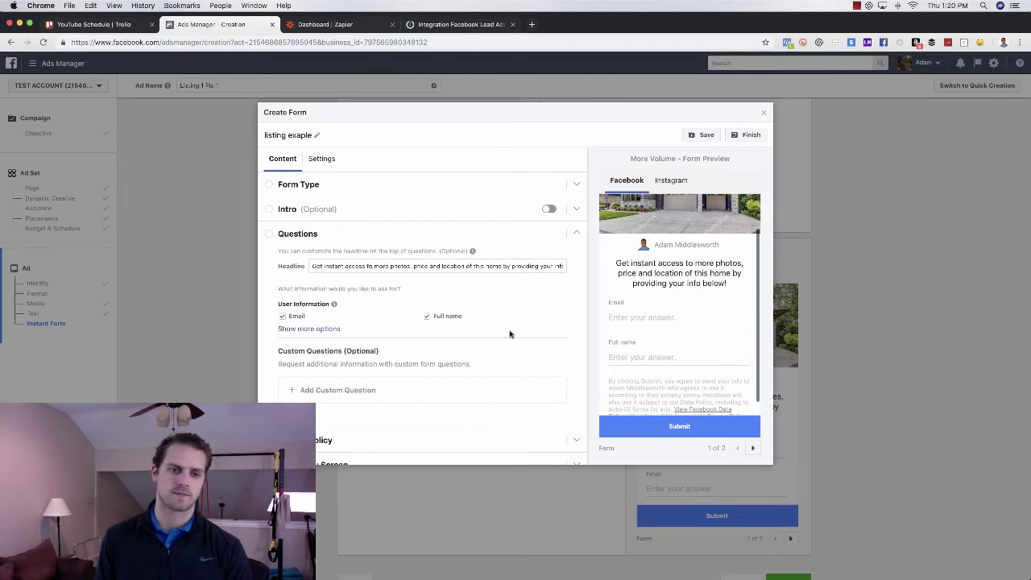
# - Keep the Email question, add a Phone number question, and preview the next form page
pyautogui.click(283, 316)
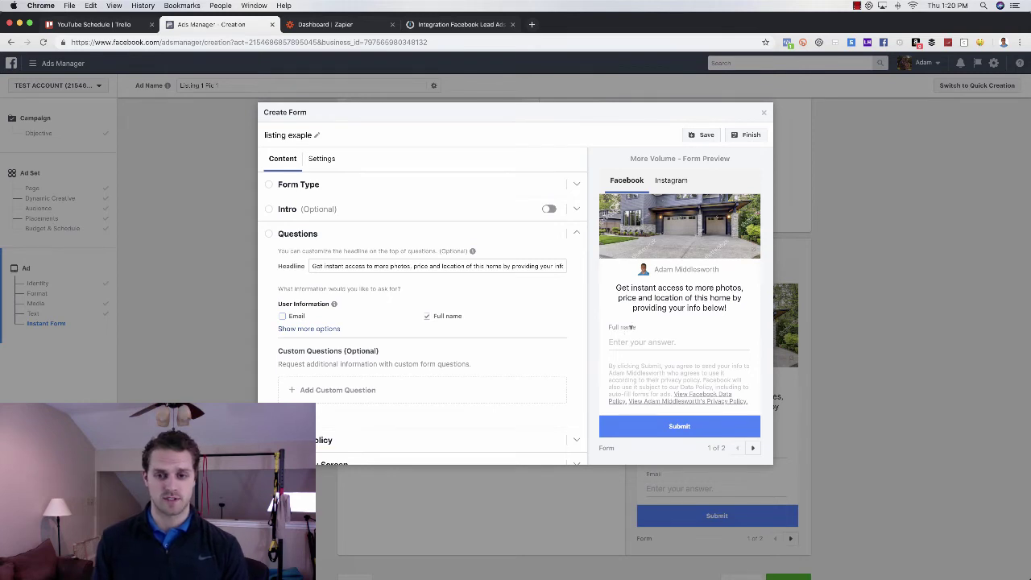
pyautogui.click(282, 316)
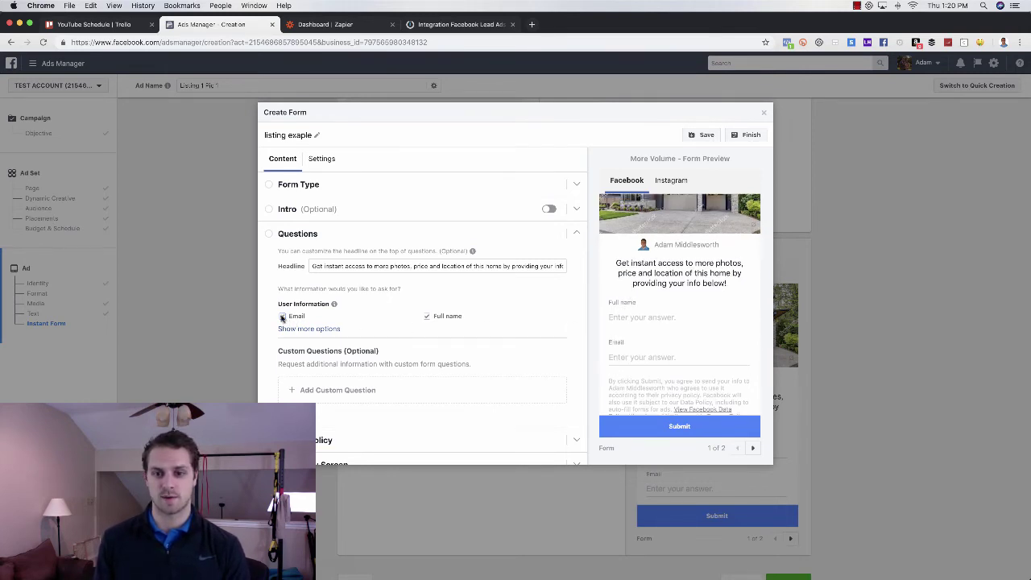
pyautogui.click(331, 328)
pyautogui.click(282, 361)
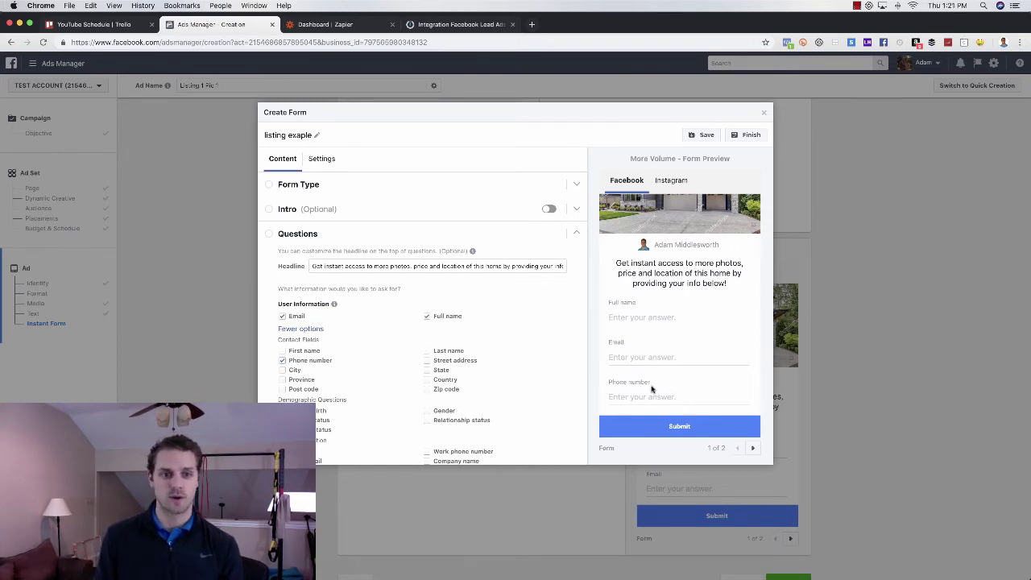
pyautogui.scroll(-2, 645, 391)
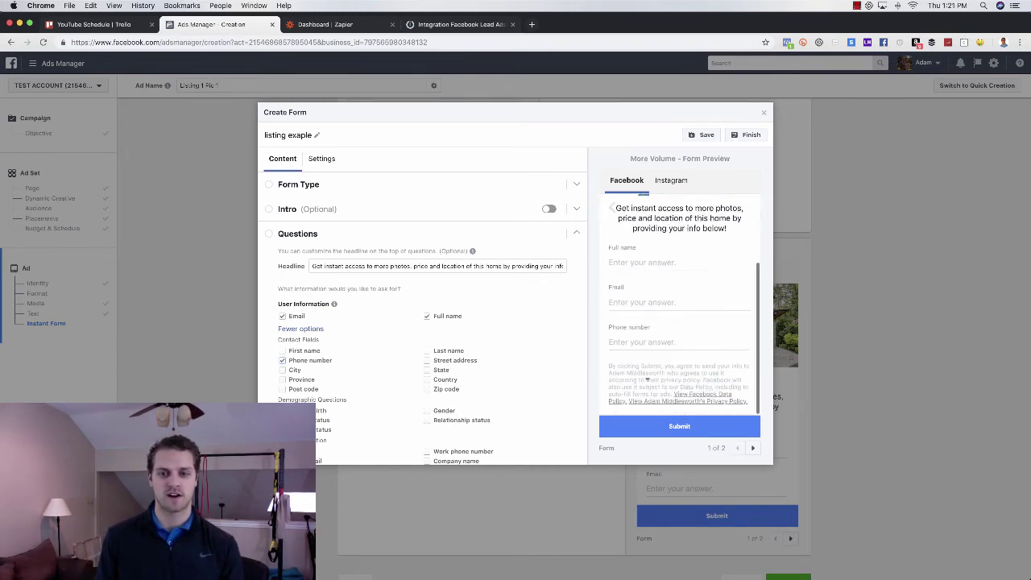
pyautogui.click(753, 448)
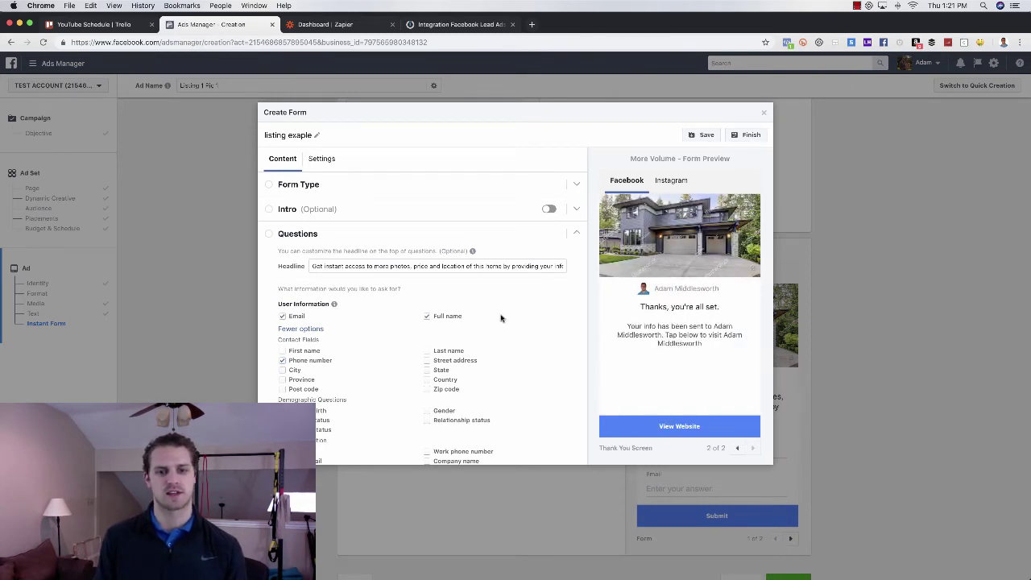
pyautogui.scroll(-5, 503, 319)
# - Set the privacy policy Link URL to the business's privacy page with link text 'Privacy'
pyautogui.click(438, 425)
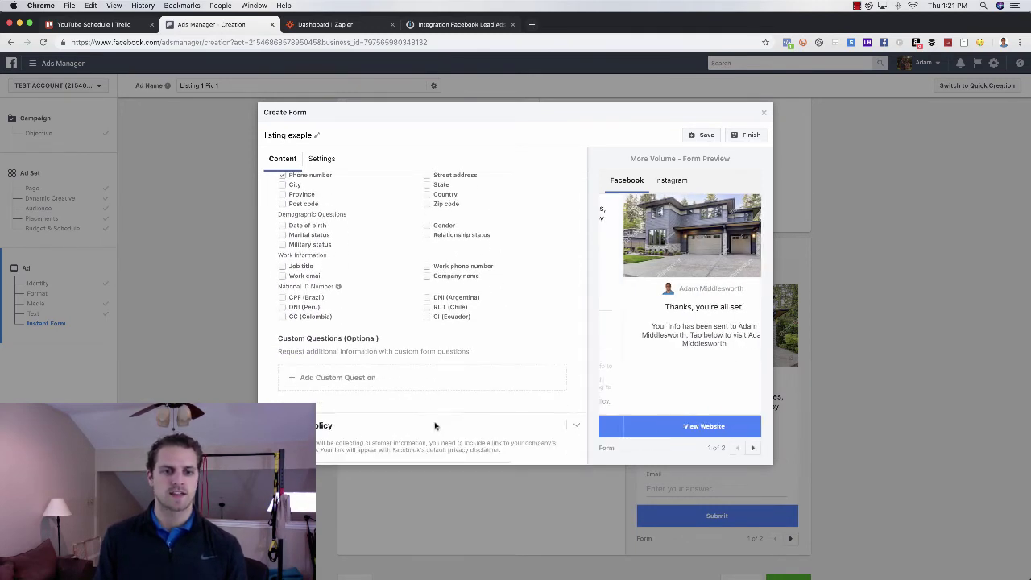
pyautogui.click(354, 327)
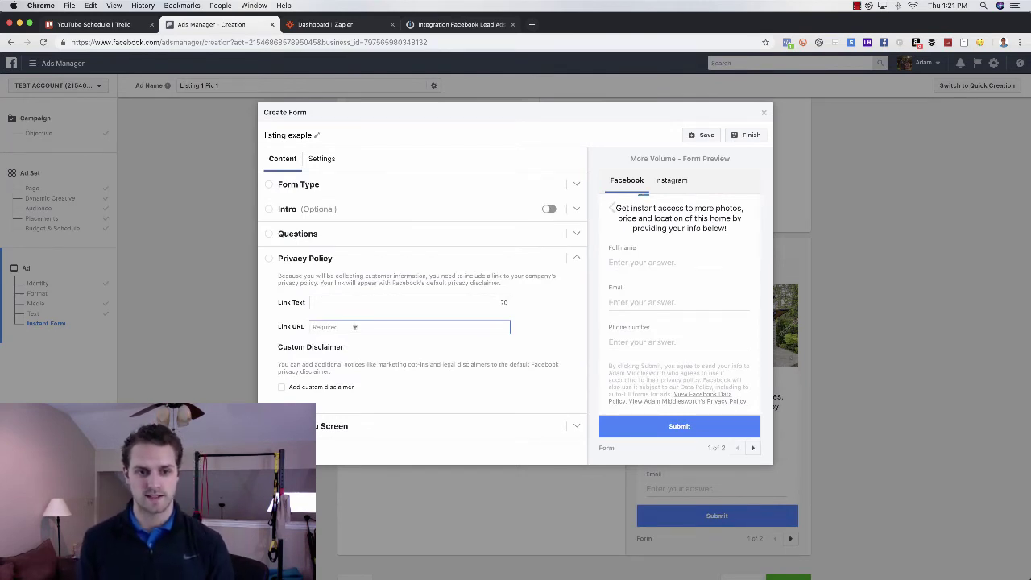
pyautogui.write('www.adam')
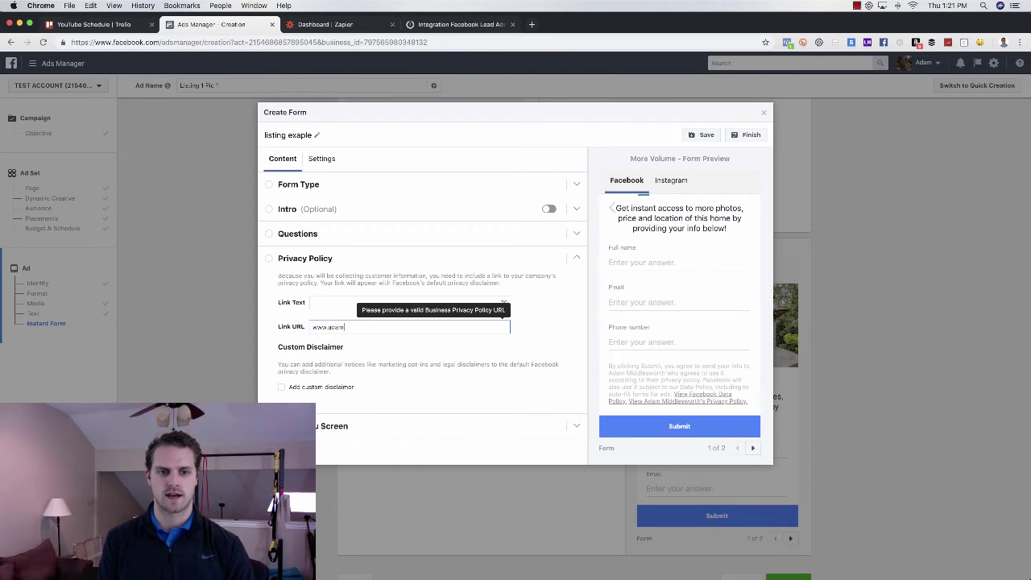
pyautogui.write('middlesworth.')
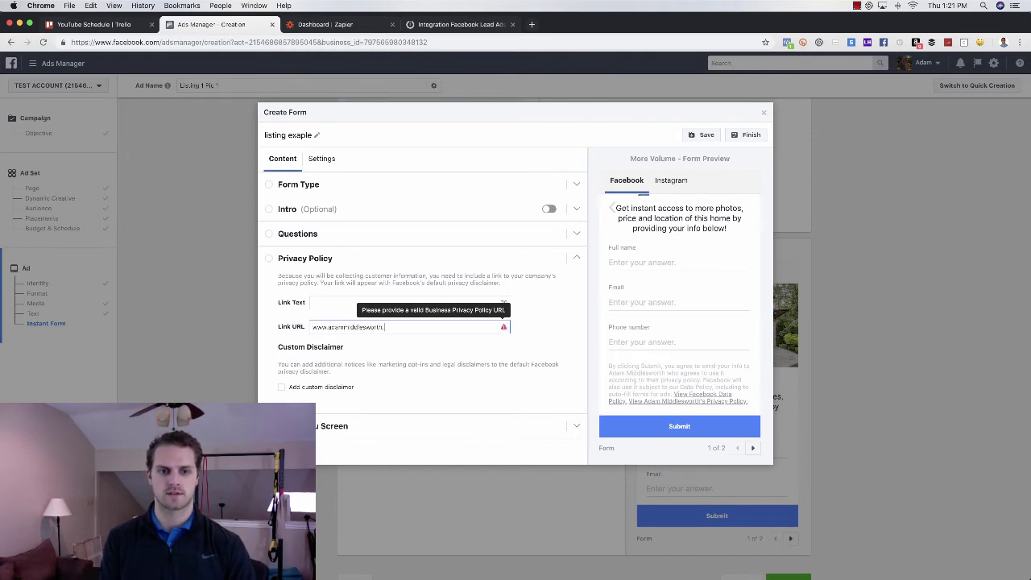
pyautogui.write('com/pri')
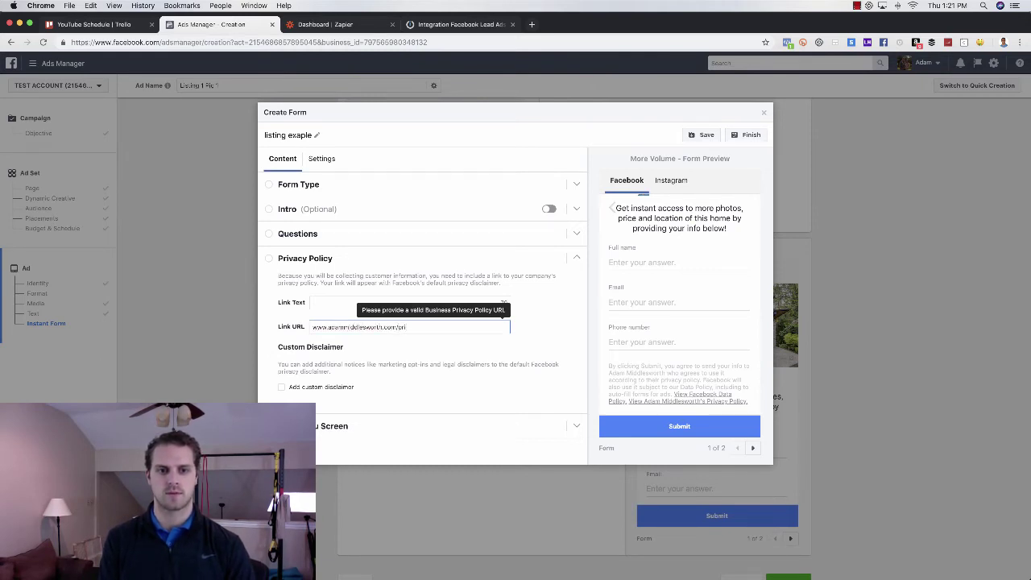
pyautogui.write('vacy')
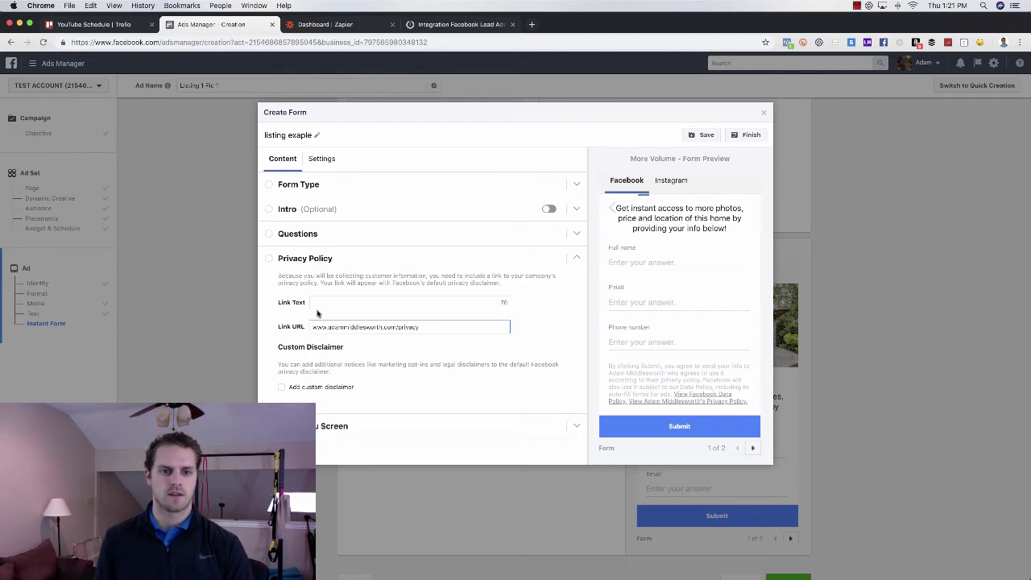
pyautogui.click(317, 306)
pyautogui.write('Privacy')
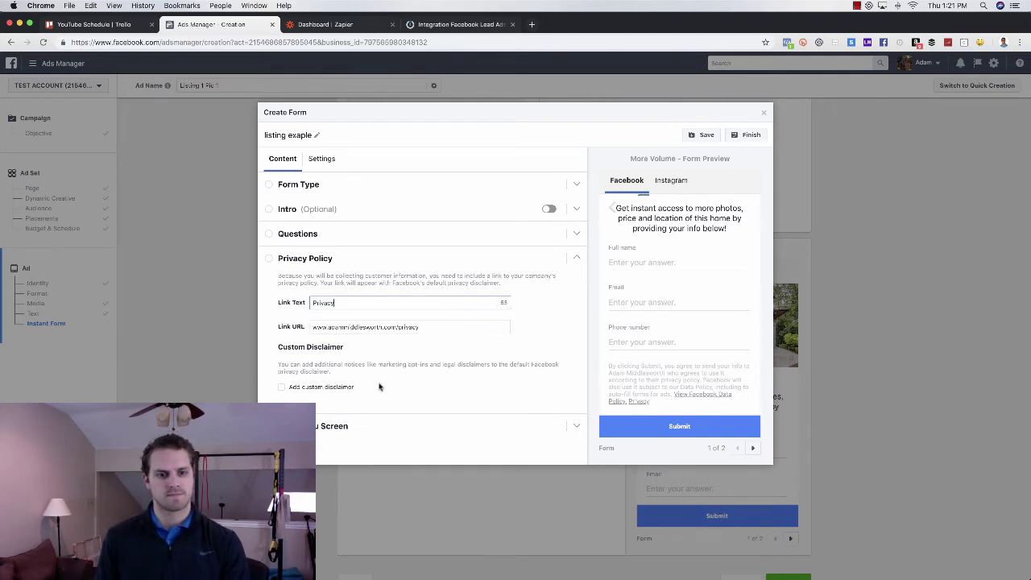
# - Change the thank-you headline to 'Thanks, we'll send you in the info BUT WAIT ONE MORE STEP'
pyautogui.click(337, 426)
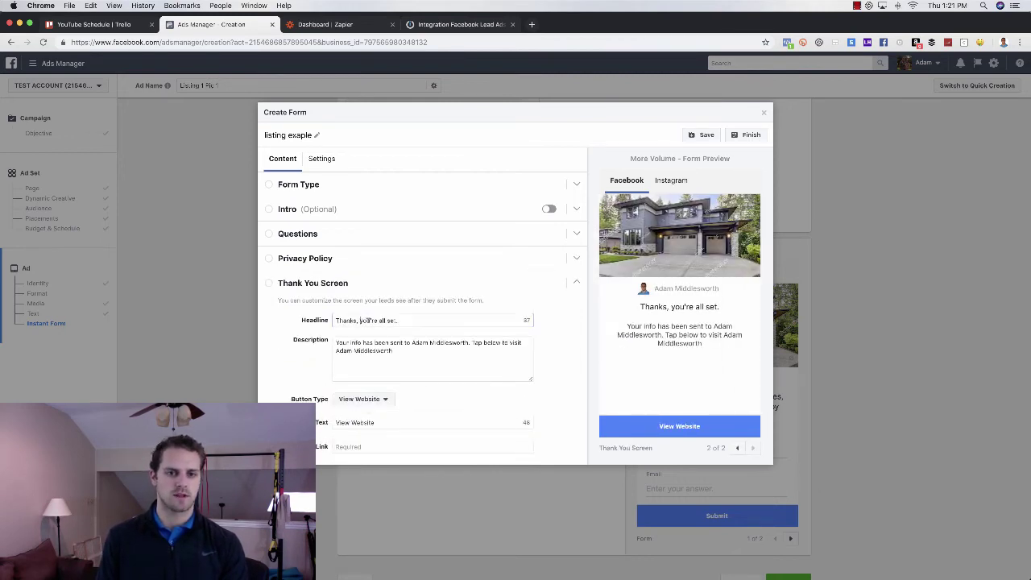
pyautogui.click(360, 320)
pyautogui.hotkey('shift', 'End')
pyautogui.press('BackSpace')
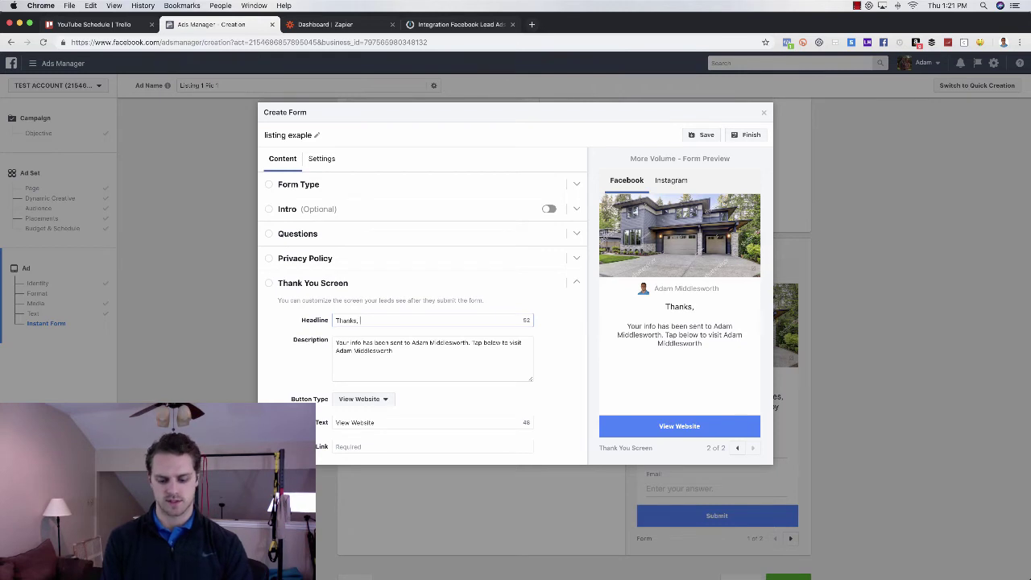
pyautogui.write("we'll ")
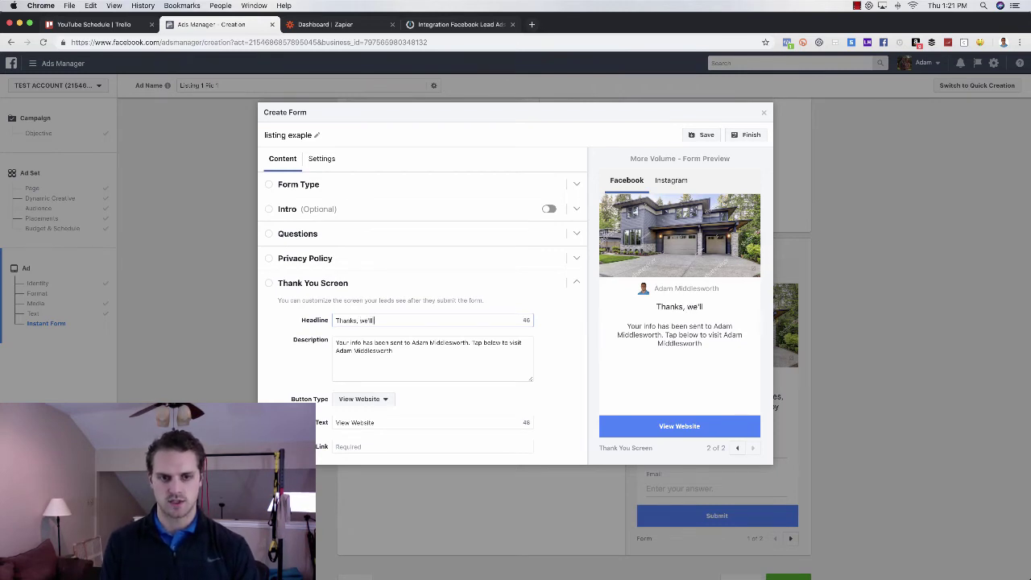
pyautogui.write('send you in the info')
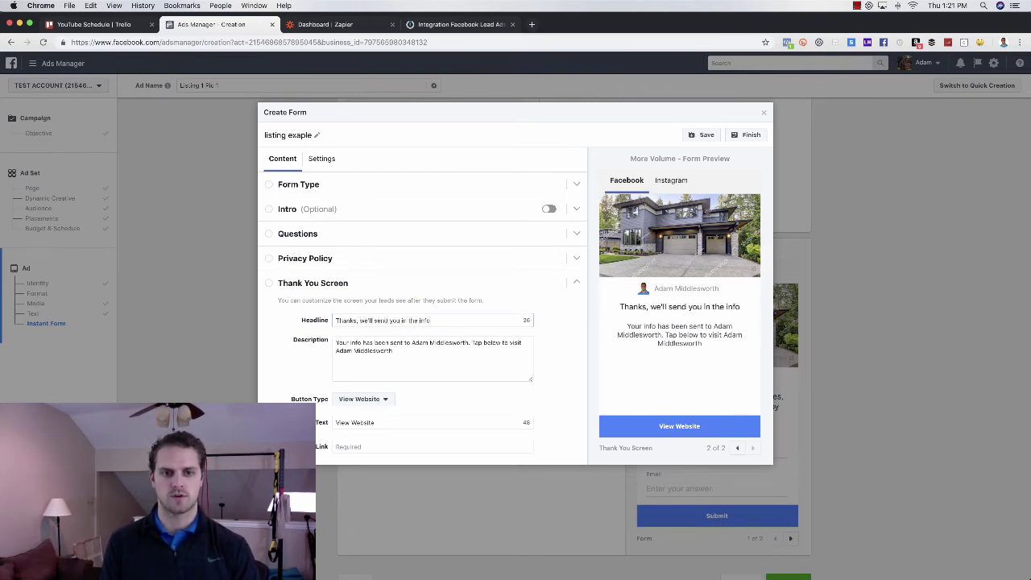
pyautogui.write(' BUT WAIT O')
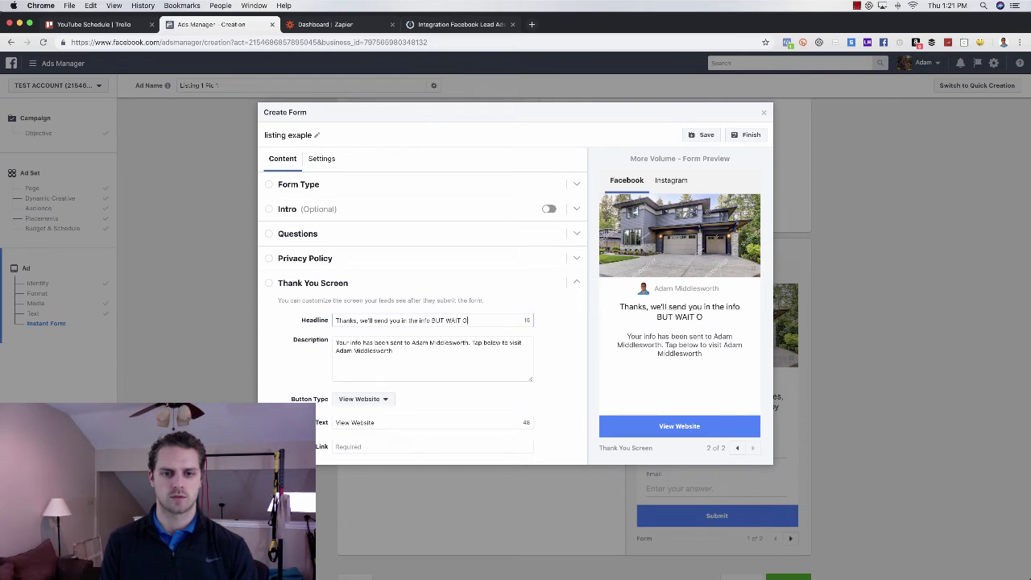
pyautogui.write('NE MORE STEP')
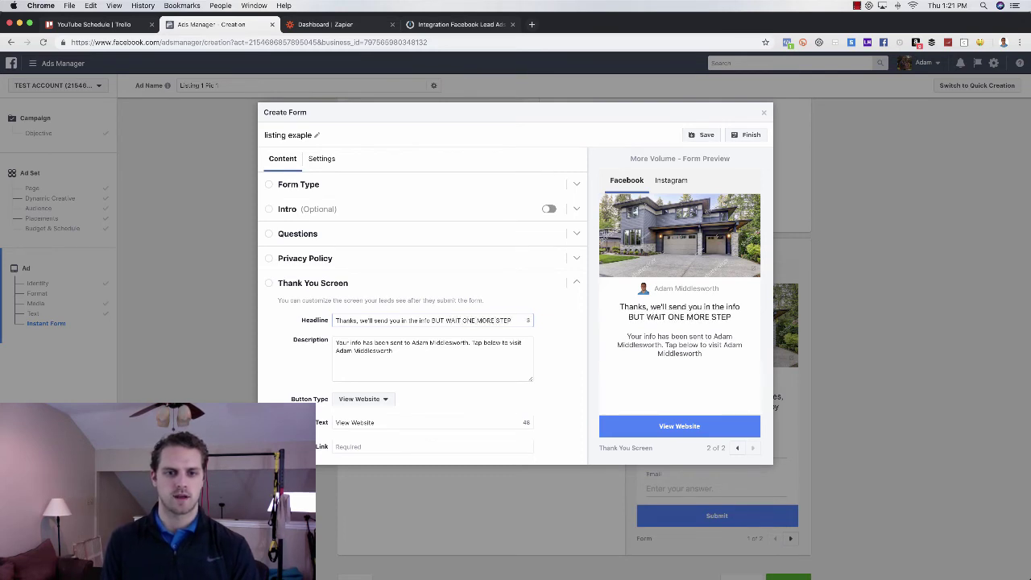
# - Replace the thank-you description with text about qualifying for special financing by tapping the button below
pyautogui.moveTo(451, 362); pyautogui.dragTo(336, 339)
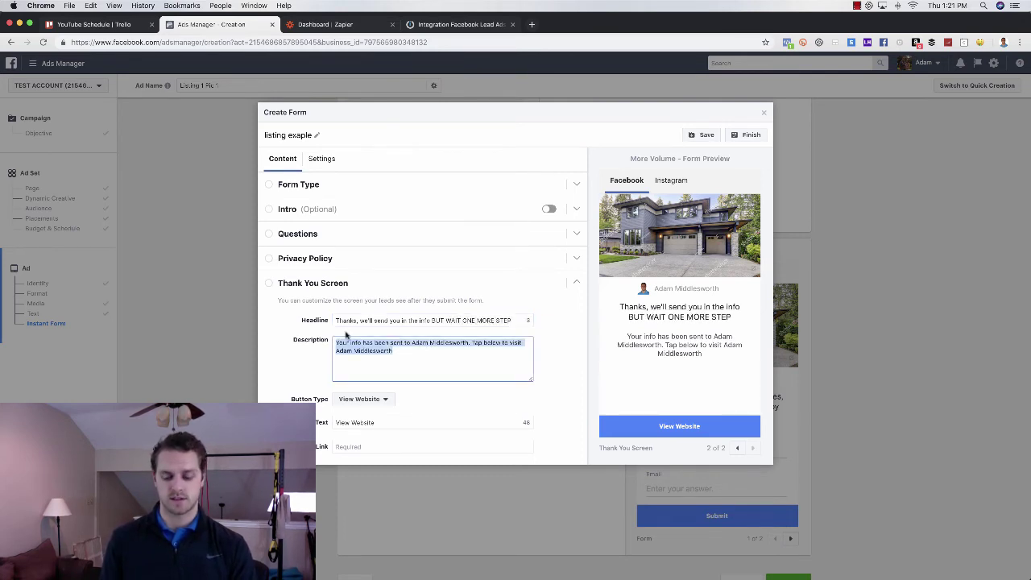
pyautogui.press('BackSpace')
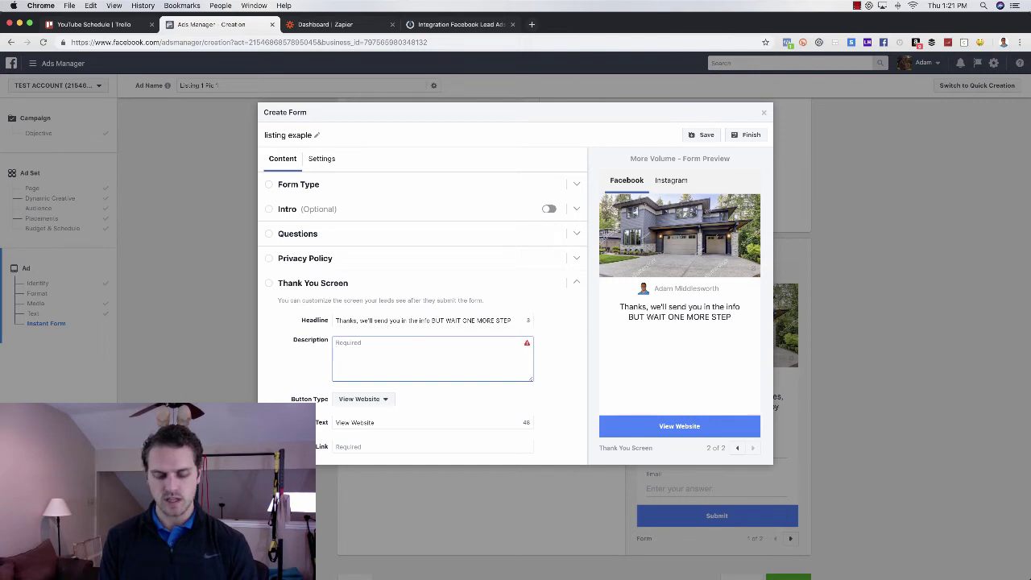
pyautogui.write('Click')
pyautogui.press('BackSpace')
pyautogui.press('BackSpace')
pyautogui.press('BackSpace')
pyautogui.press('BackSpace')
pyautogui.press('BackSpace')
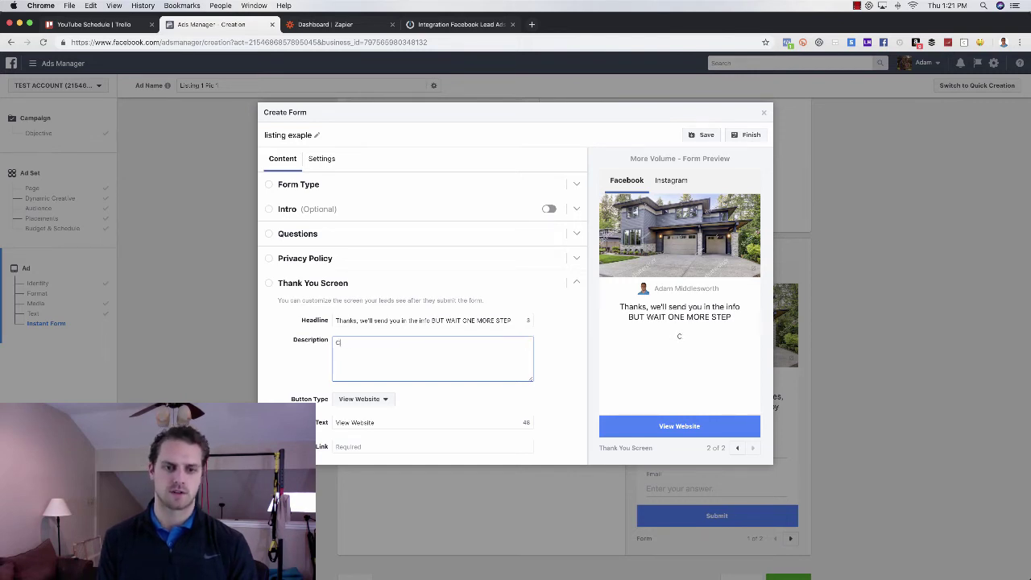
pyautogui.write('Soo if you qualify for our ')
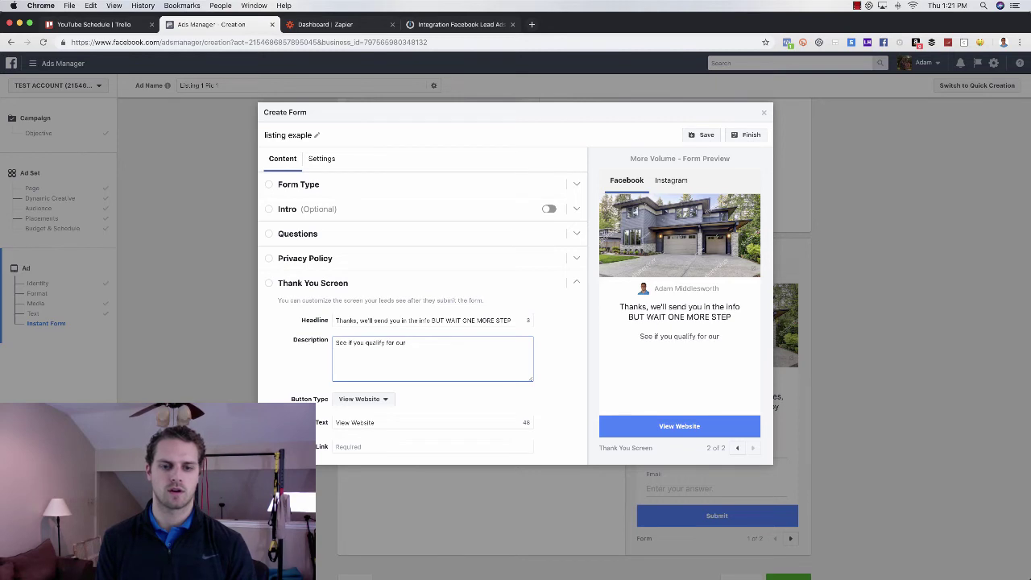
pyautogui.write('spec')
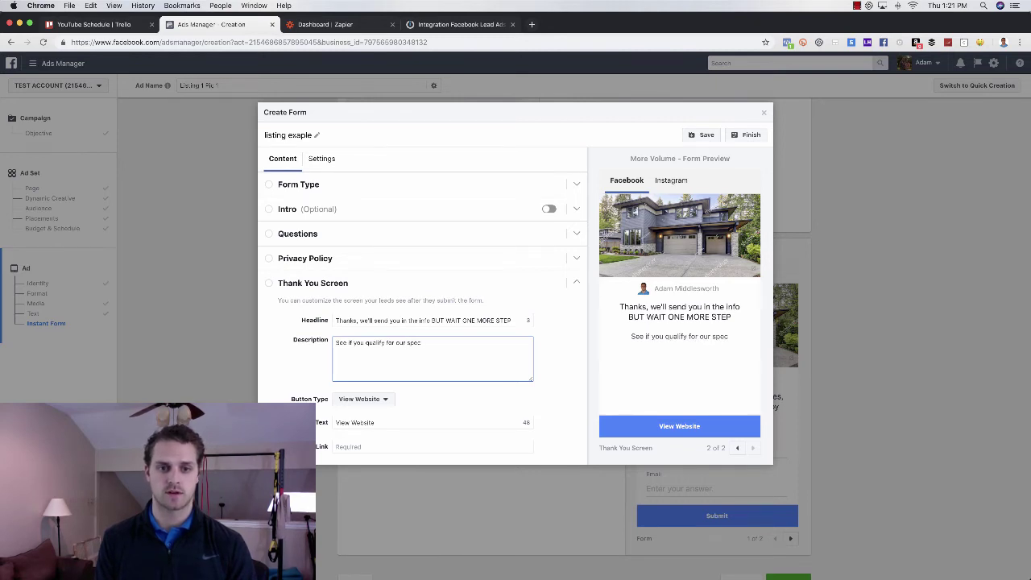
pyautogui.write('ial finanic')
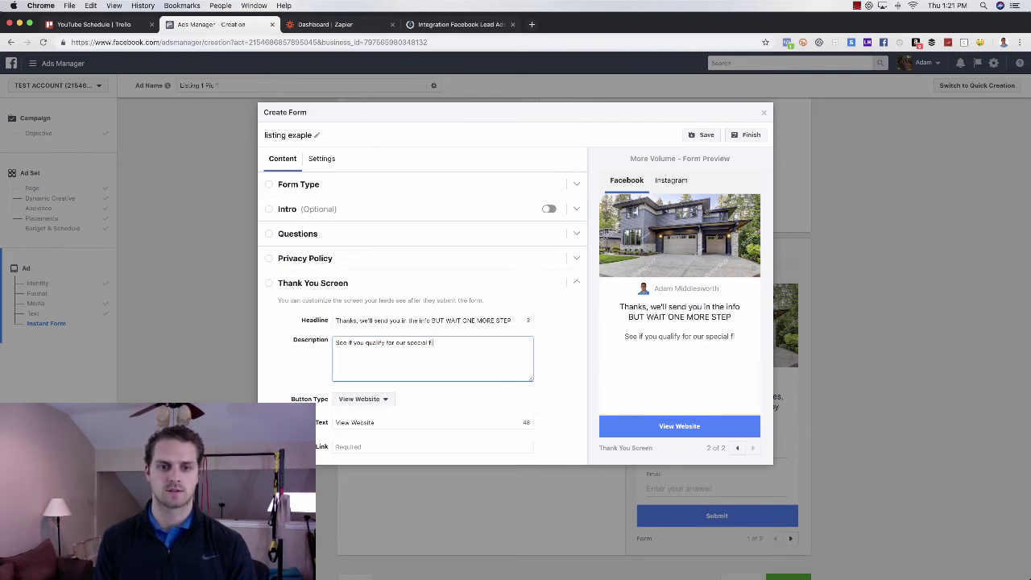
pyautogui.press('BackSpace')
pyautogui.press('BackSpace')
pyautogui.write('cing')
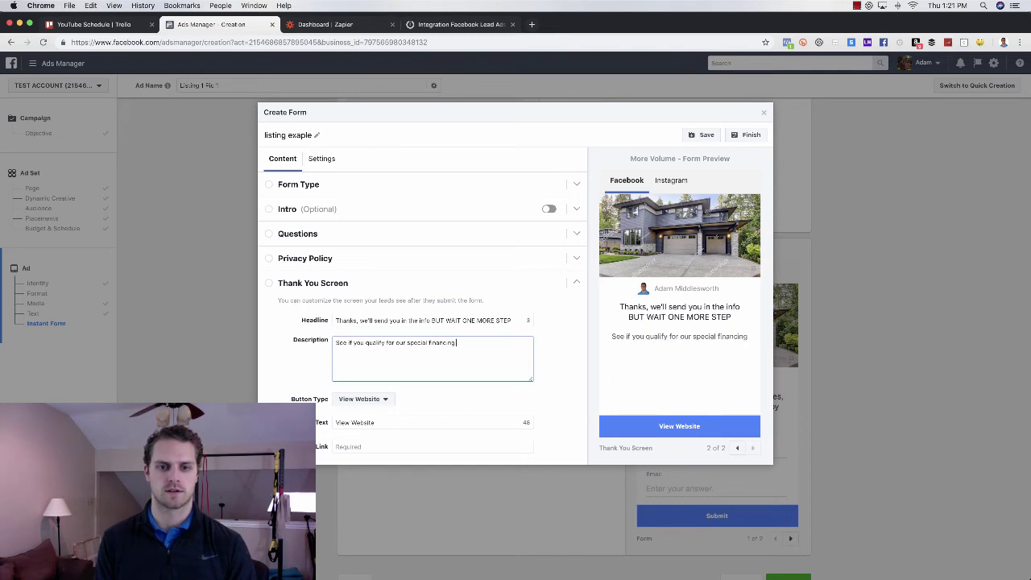
pyautogui.write(' prorams by')
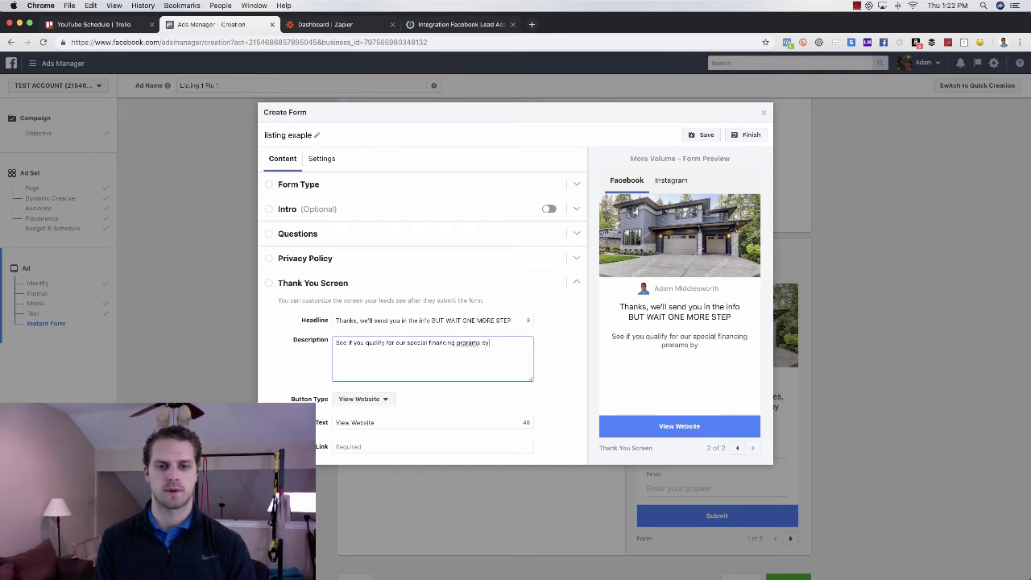
pyautogui.write(' tapping the')
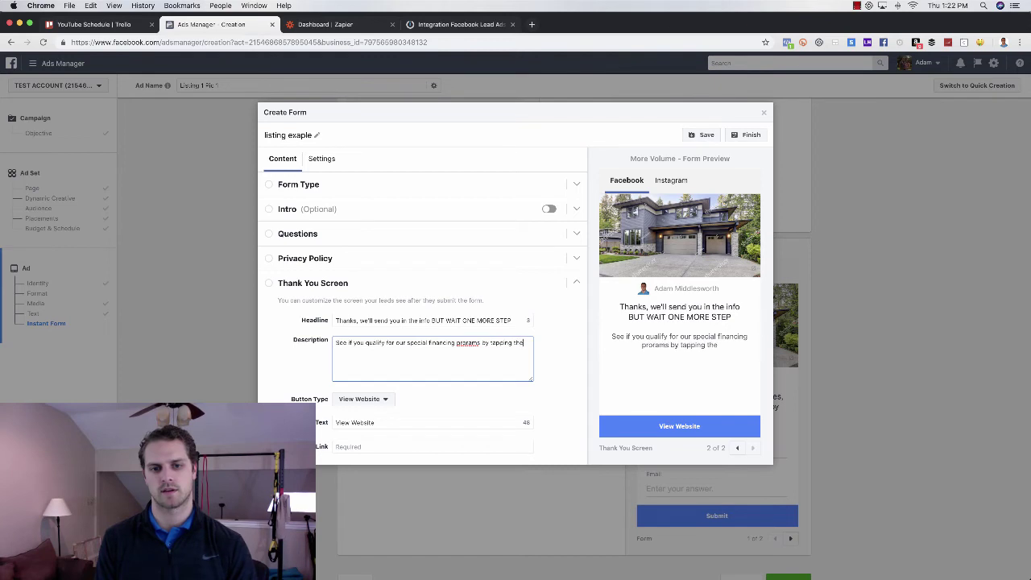
pyautogui.write(' button below!')
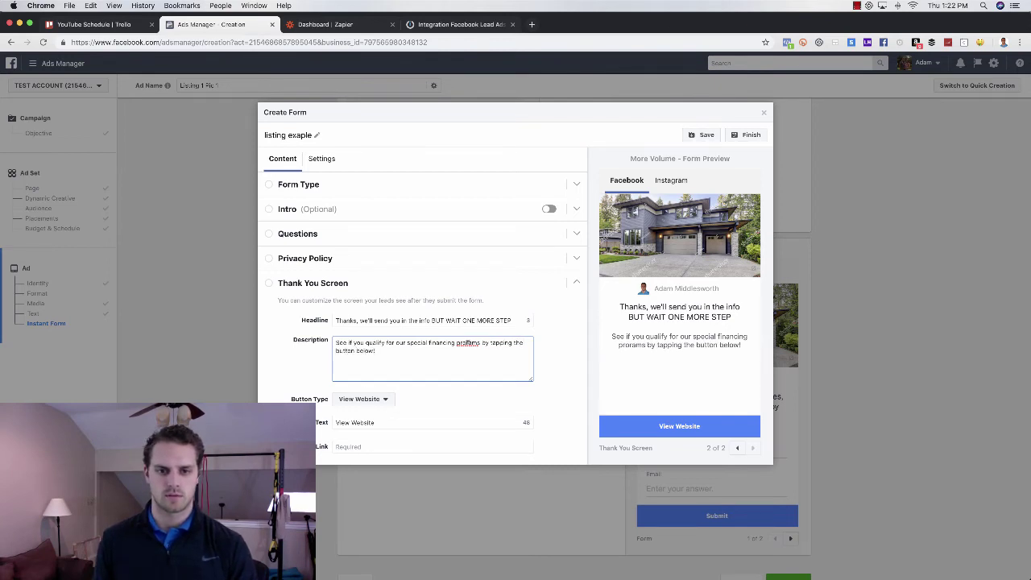
# - Fix 'programs' in the description and set the button to 'Take the Pre-Approval Quiz Now' linking to manychat.com
pyautogui.click(467, 343)
pyautogui.write('g')
pyautogui.tripleClick(389, 422)
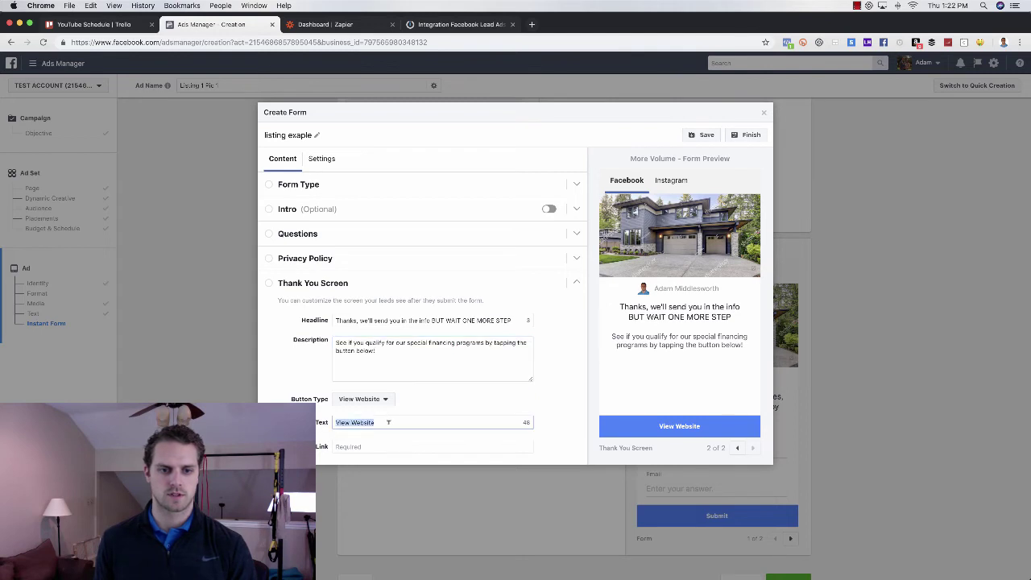
pyautogui.write('Take the Pre')
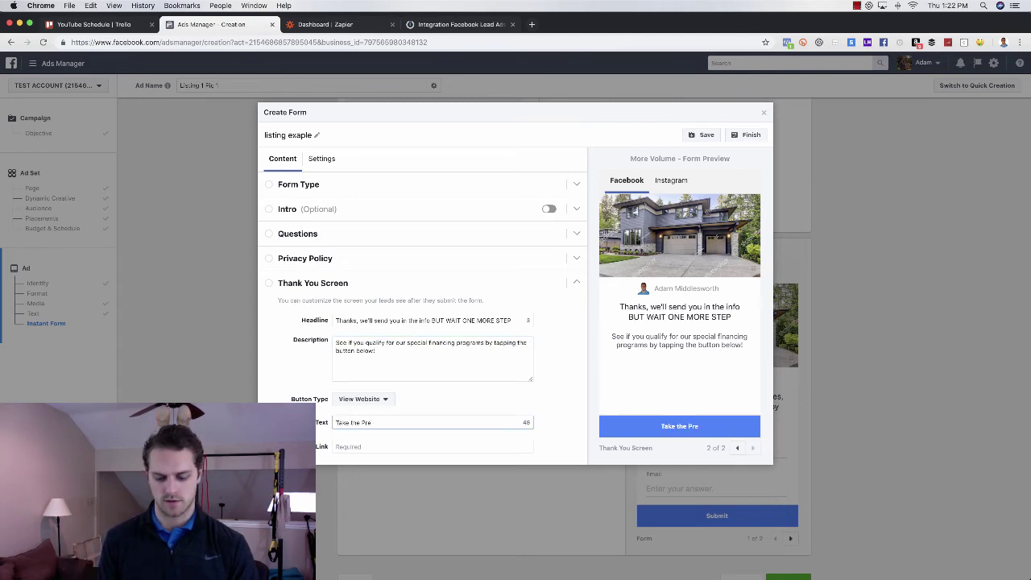
pyautogui.write('-Approval Quiz')
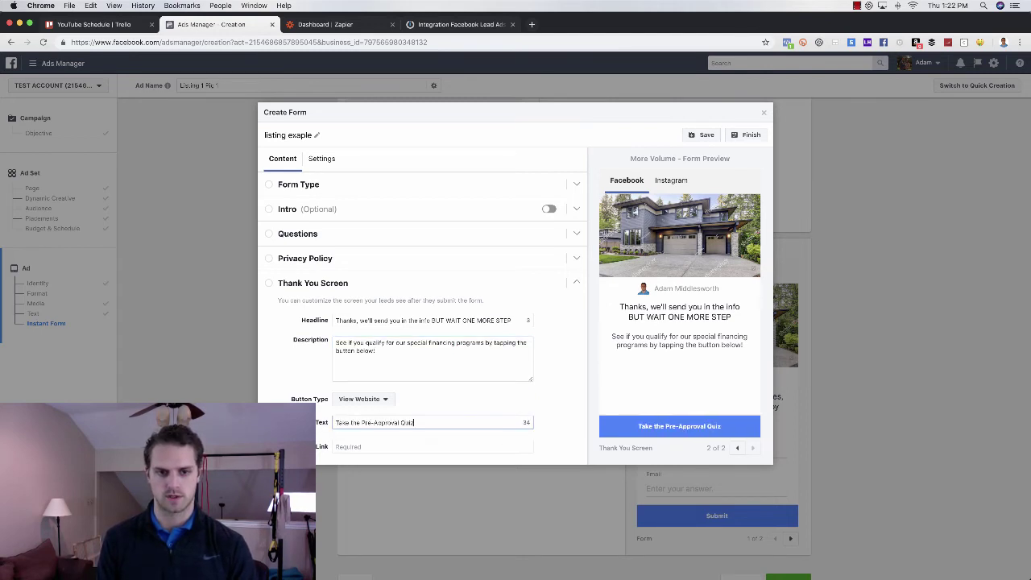
pyautogui.write(' Now')
pyautogui.press('Tab')
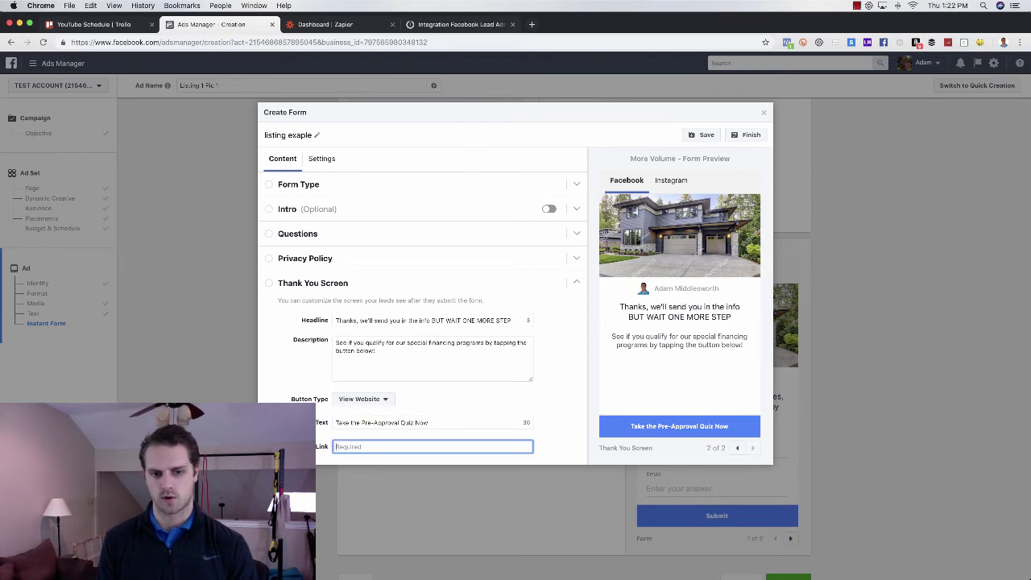
pyautogui.write('manychat.com')
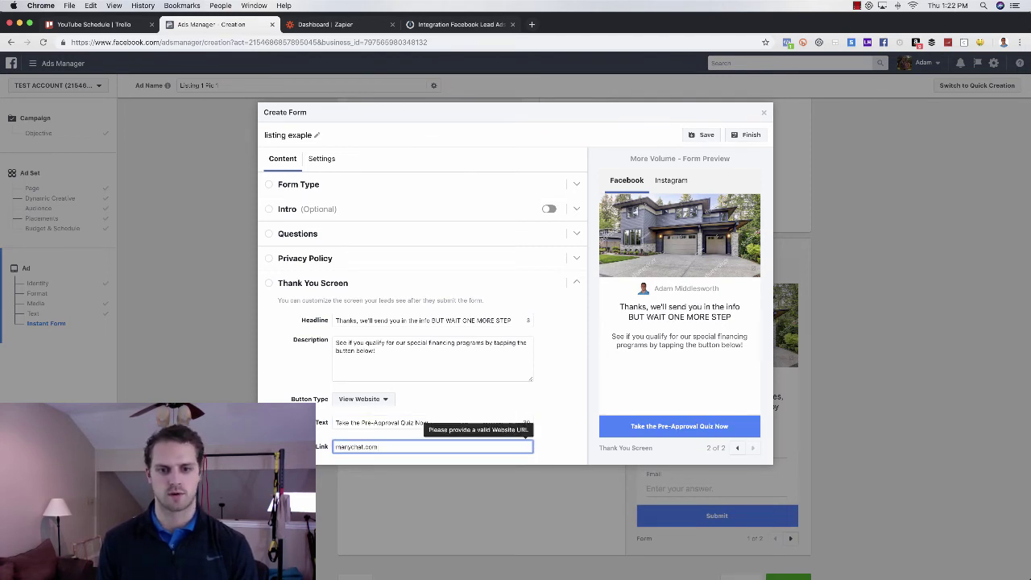
pyautogui.click(544, 389)
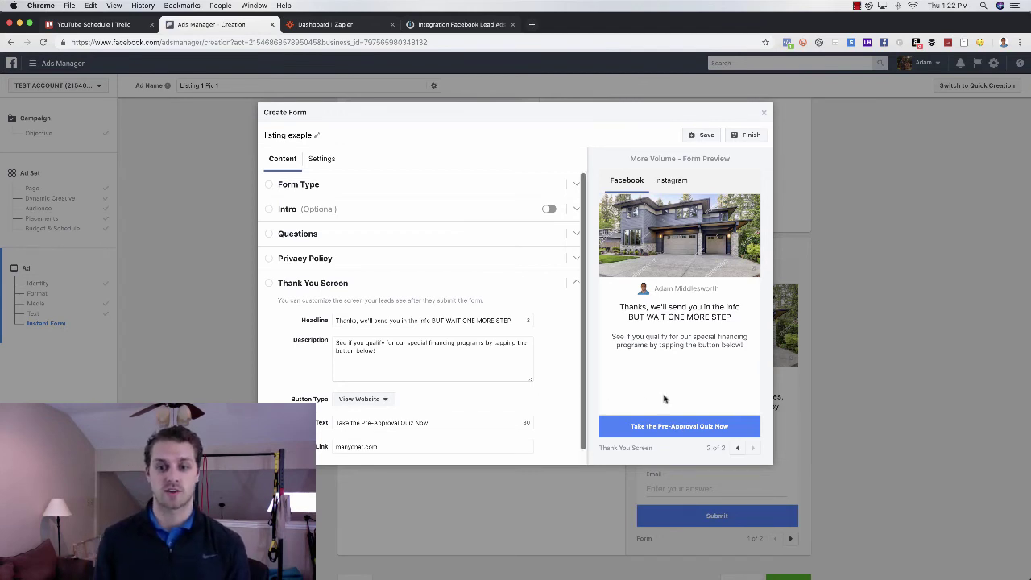
# - Finish the 'listing exaple' form so it is saved to the ad's Instant Form list
pyautogui.click(754, 135)
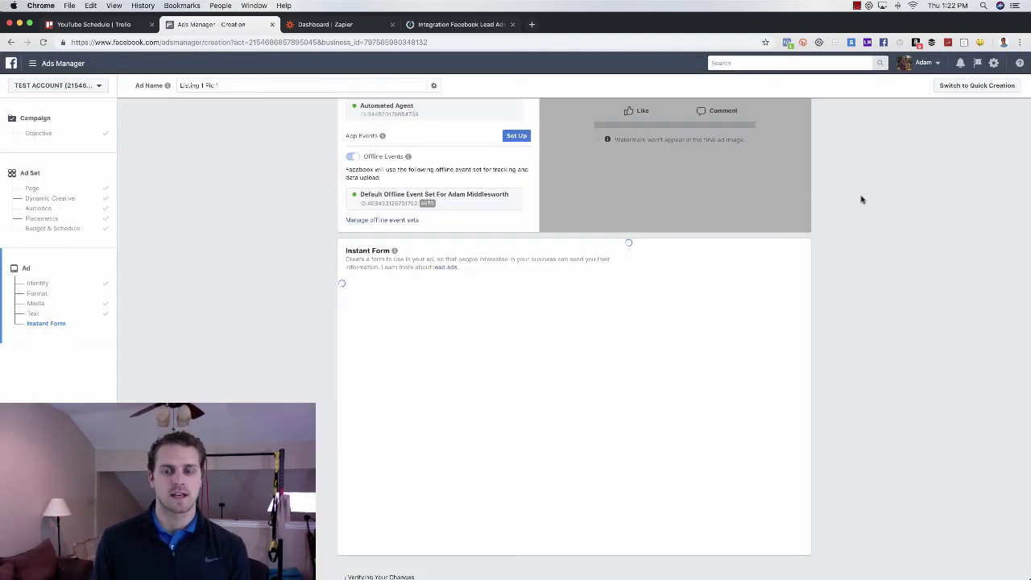
pyautogui.scroll(-2, 878, 297)
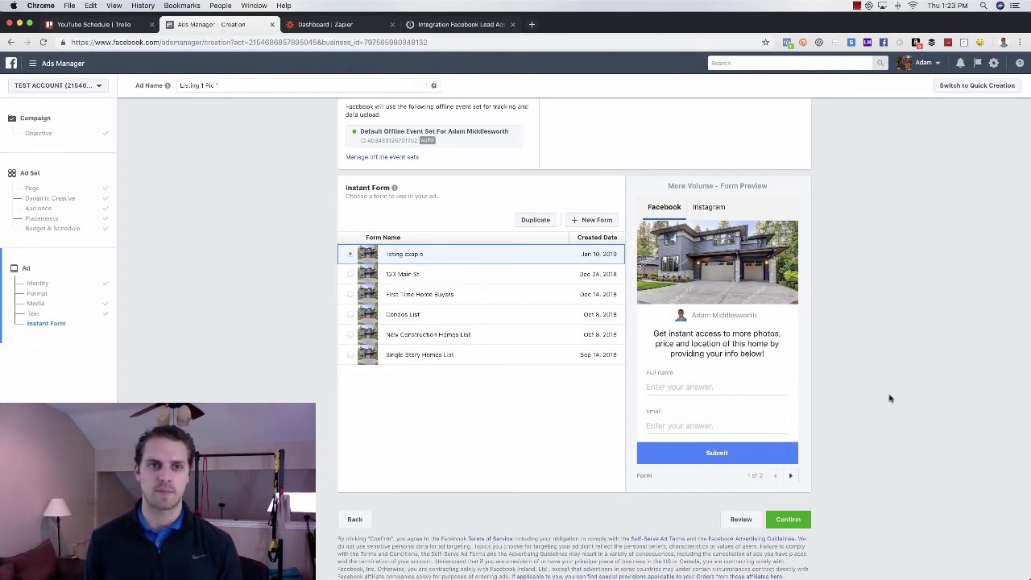
# - Go to Zapier and open the CBW FB Leads zap from the CBW folder
pyautogui.click(338, 24)
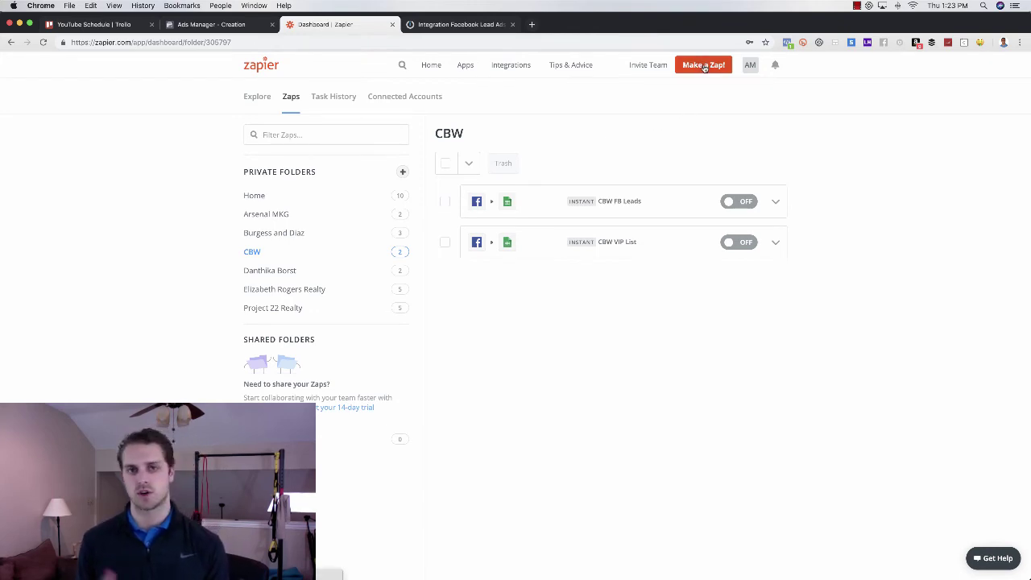
pyautogui.click(603, 203)
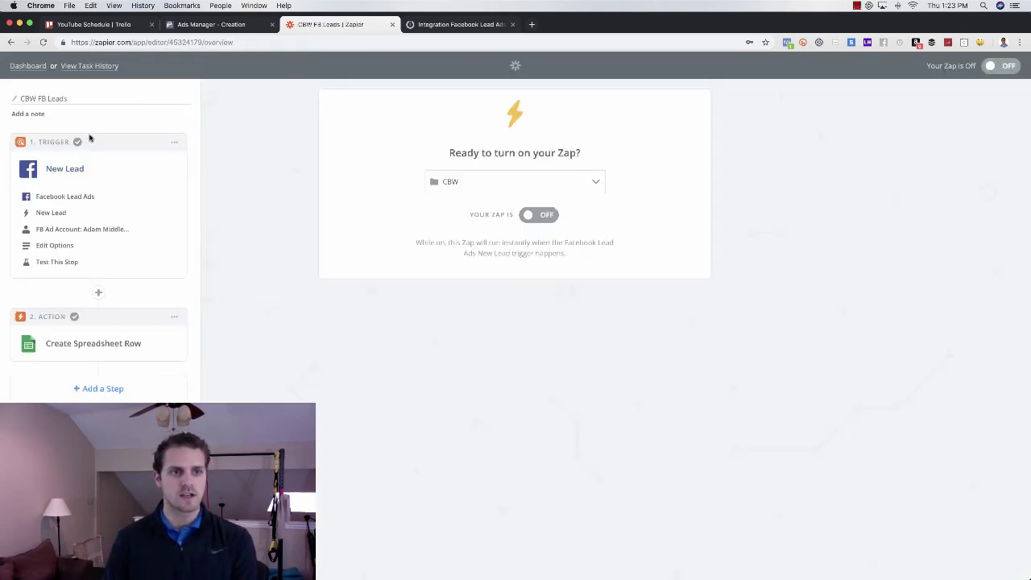
# - Review the trigger's Facebook Lead Ads app, New Lead event and connected Facebook account
pyautogui.click(72, 169)
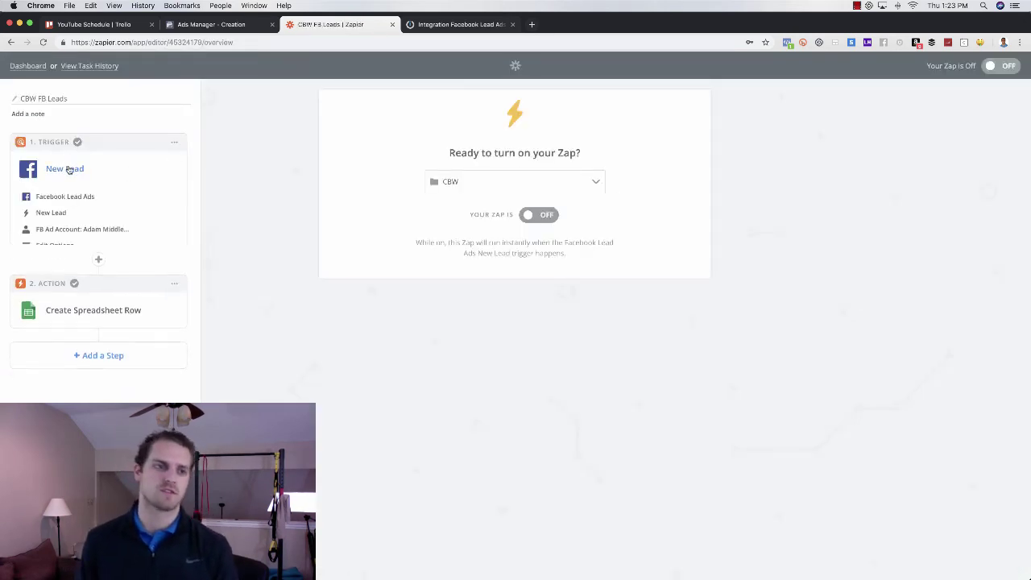
pyautogui.click(80, 171)
pyautogui.click(92, 196)
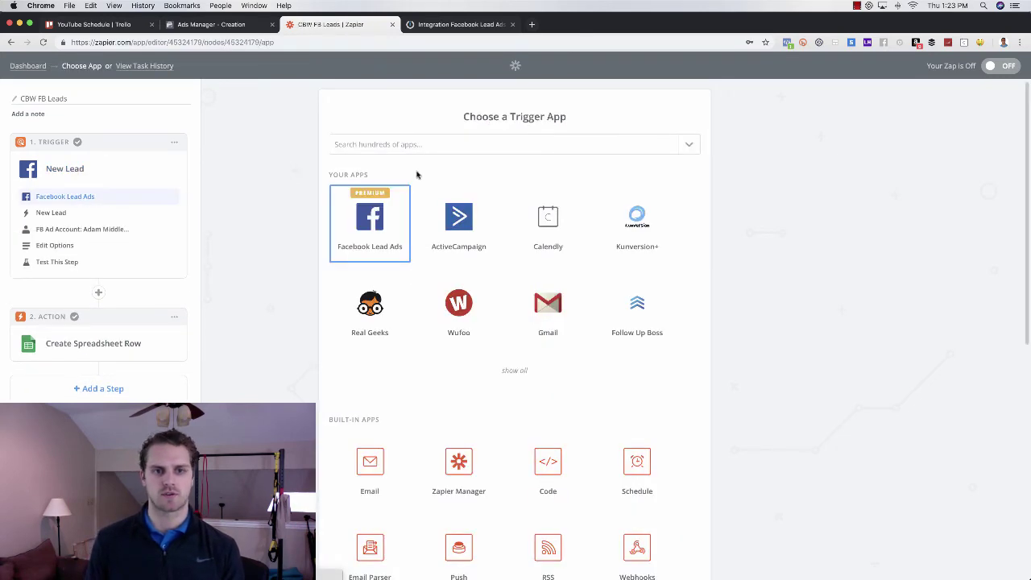
pyautogui.click(394, 144)
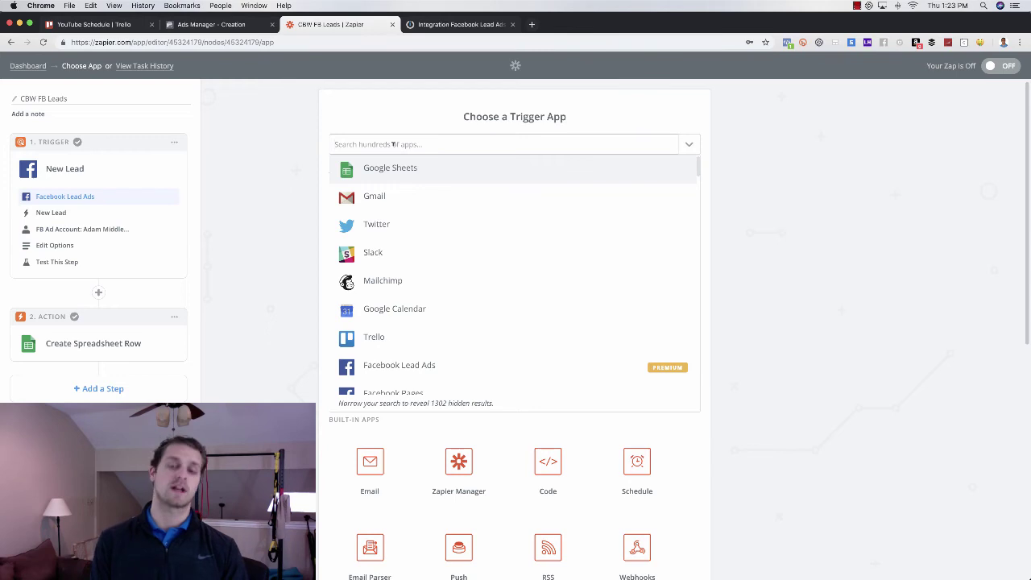
pyautogui.write('facebook lea')
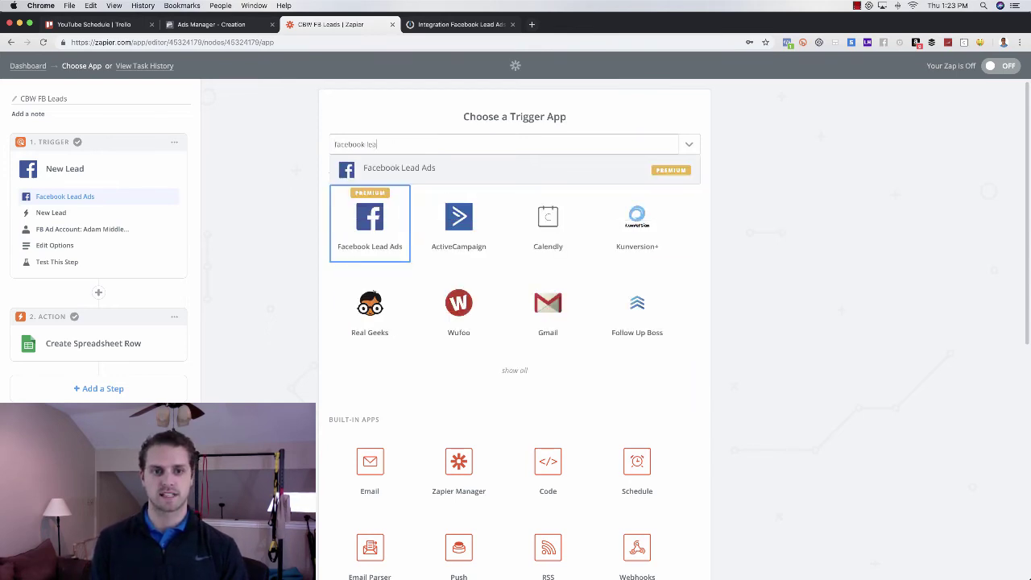
pyautogui.click(757, 186)
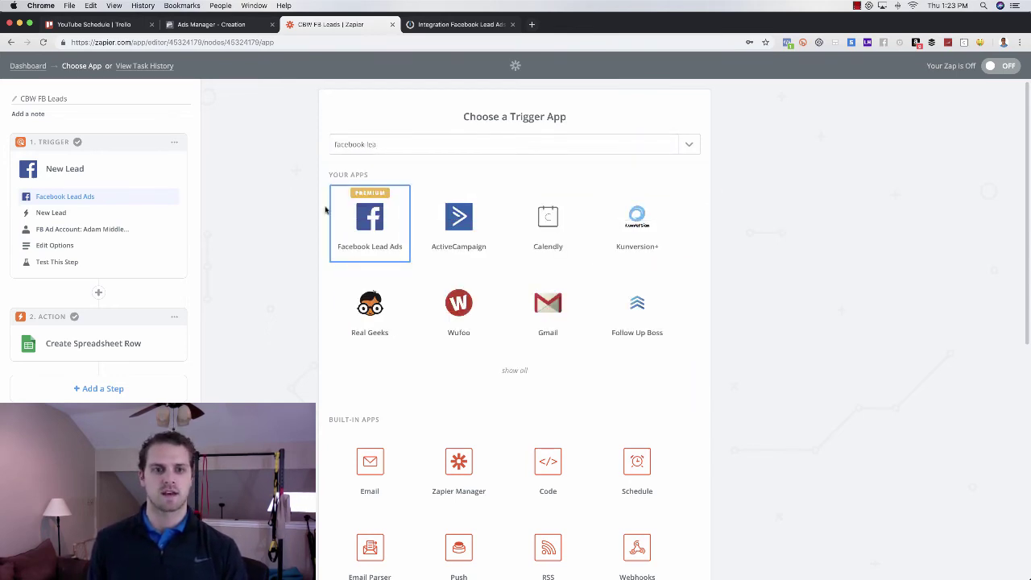
pyautogui.click(59, 213)
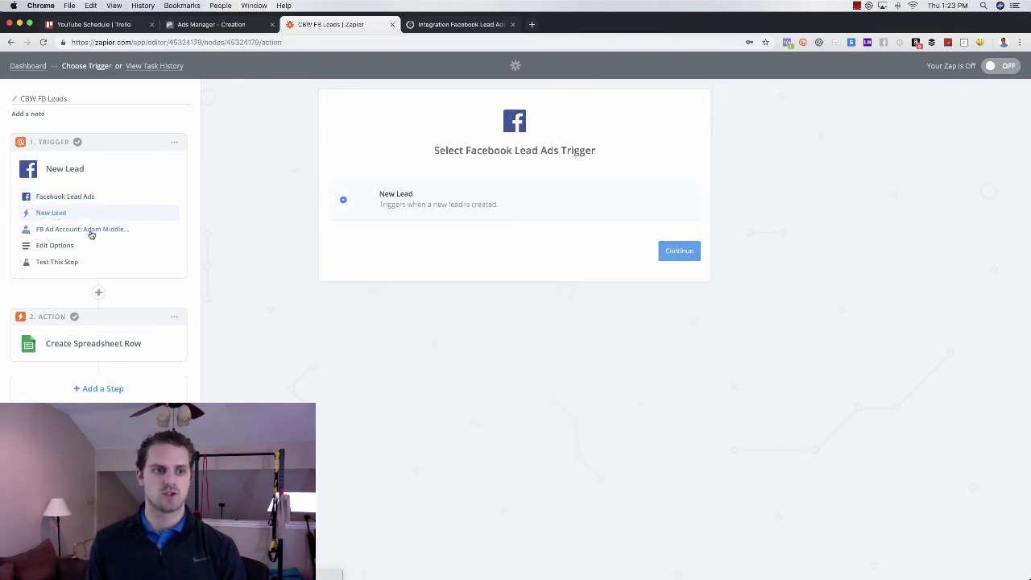
pyautogui.click(90, 232)
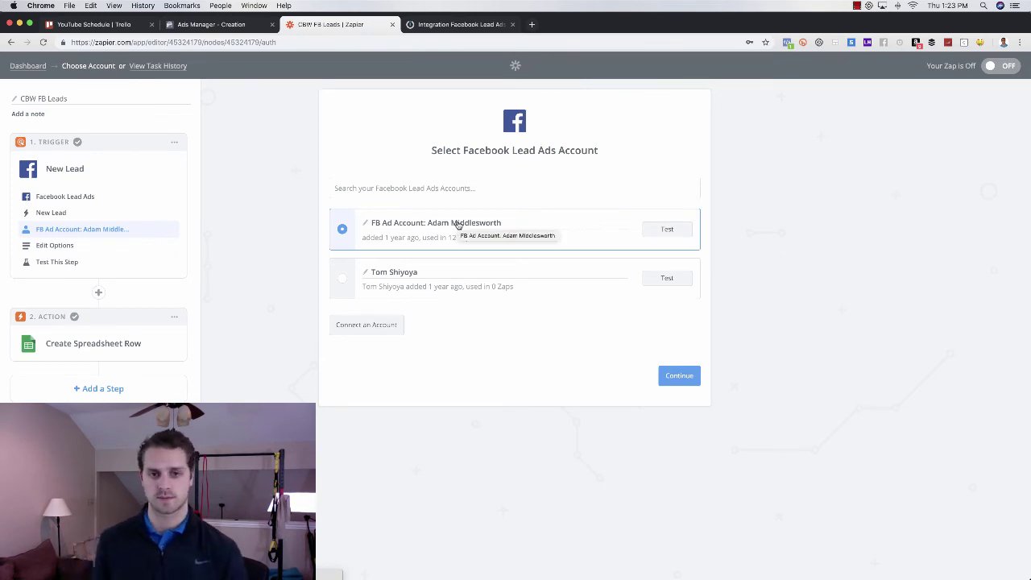
# - Confirm the trigger uses page Camp Bow Wow Rowlett and the VIP List form, then bring up add-step options
pyautogui.click(58, 246)
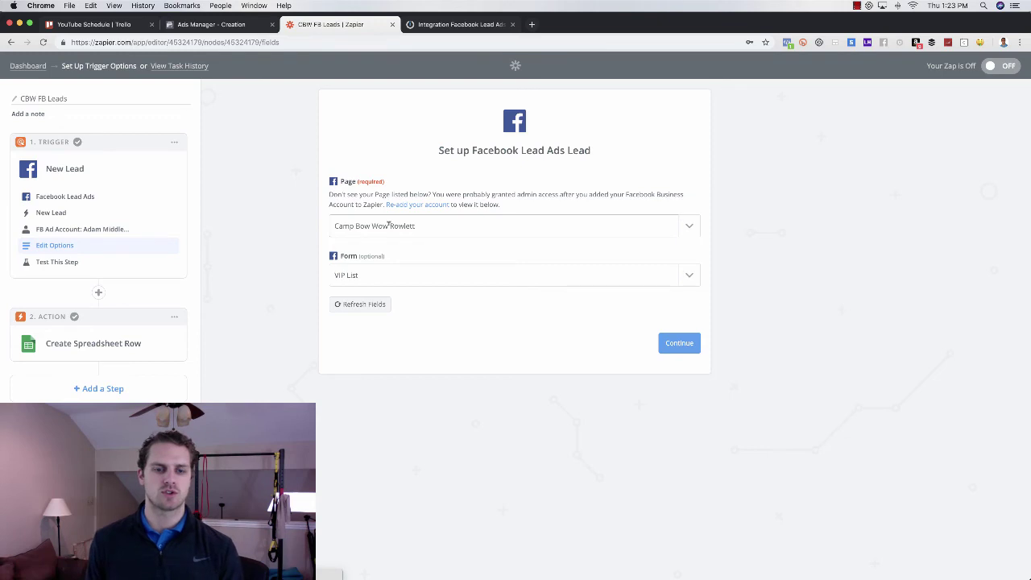
pyautogui.click(375, 275)
pyautogui.click(408, 223)
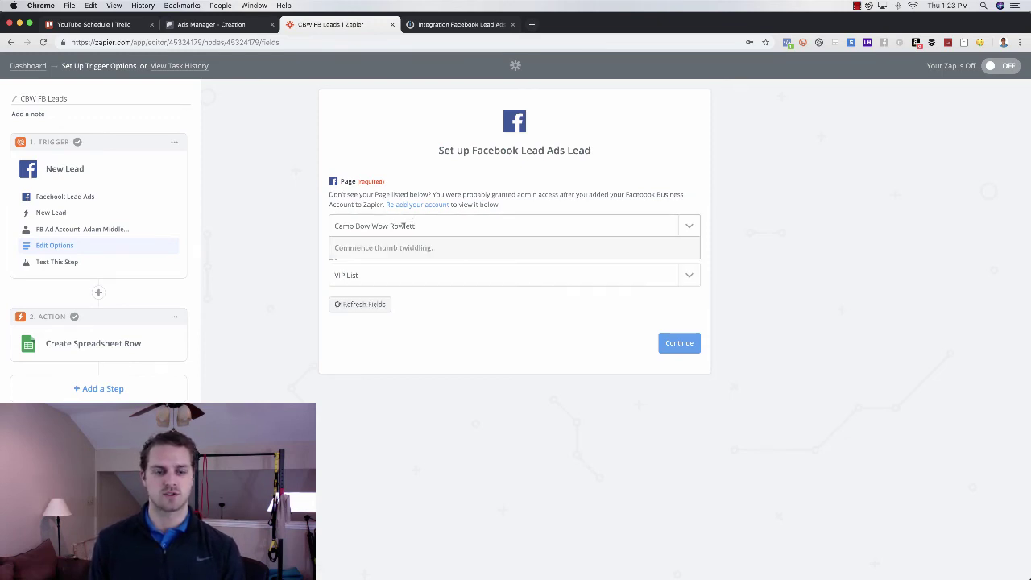
pyautogui.scroll(-5, 419, 363)
pyautogui.press('Escape')
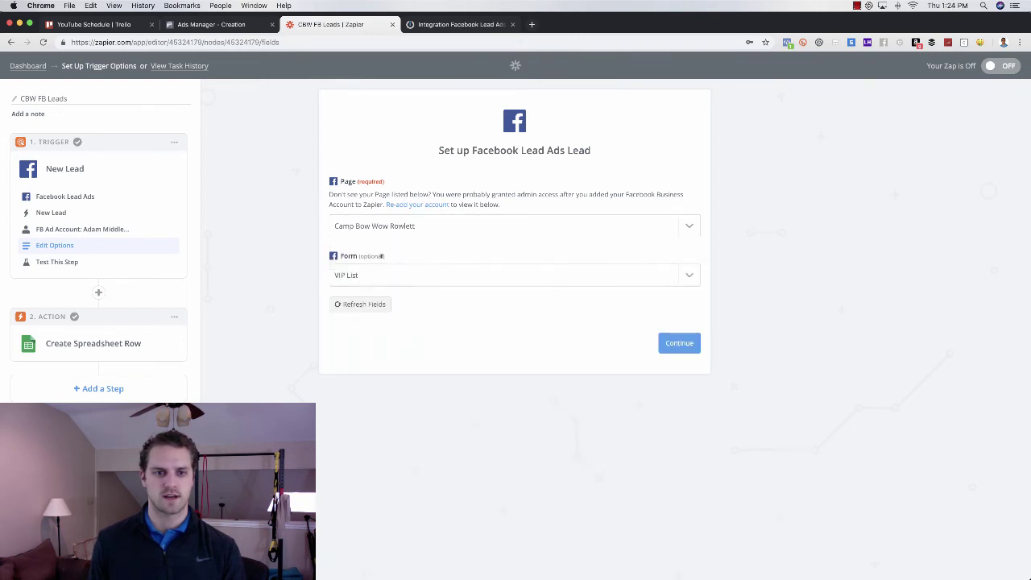
pyautogui.click(383, 274)
pyautogui.press('Escape')
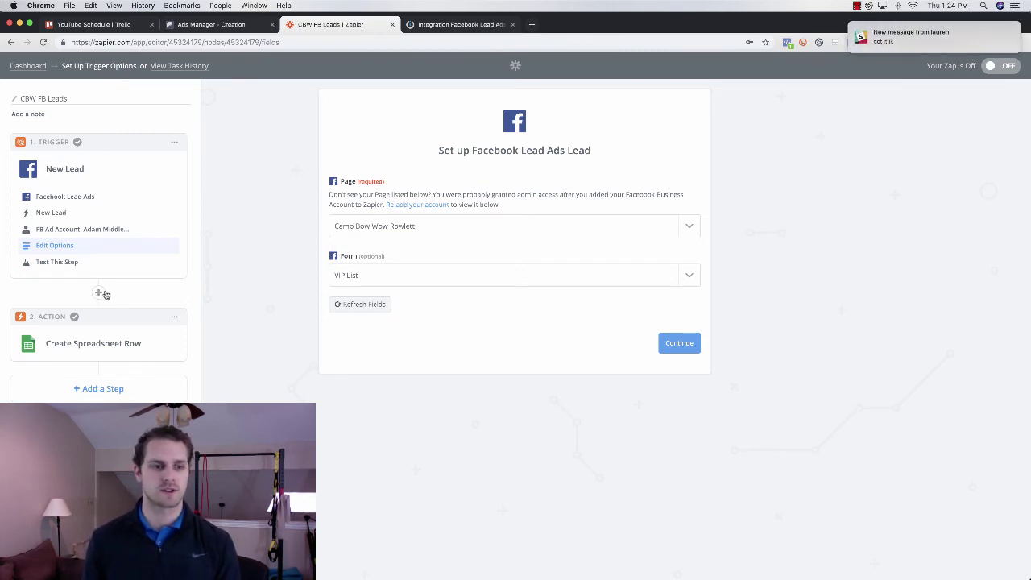
pyautogui.click(97, 293)
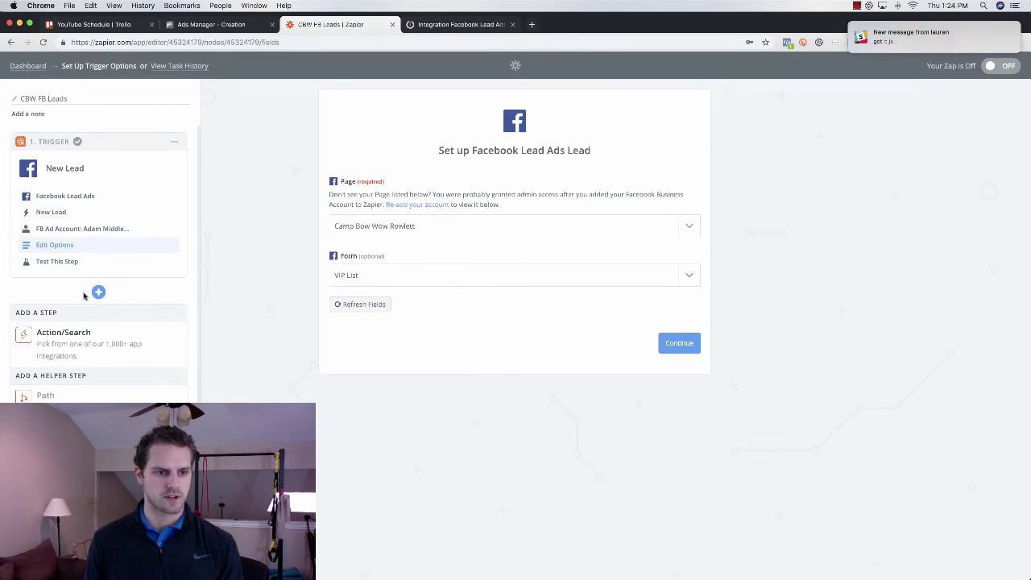
# - Test the trigger and set the action to Google Sheets Create Spreadsheet Row with the connected account
pyautogui.click(98, 293)
pyautogui.click(65, 262)
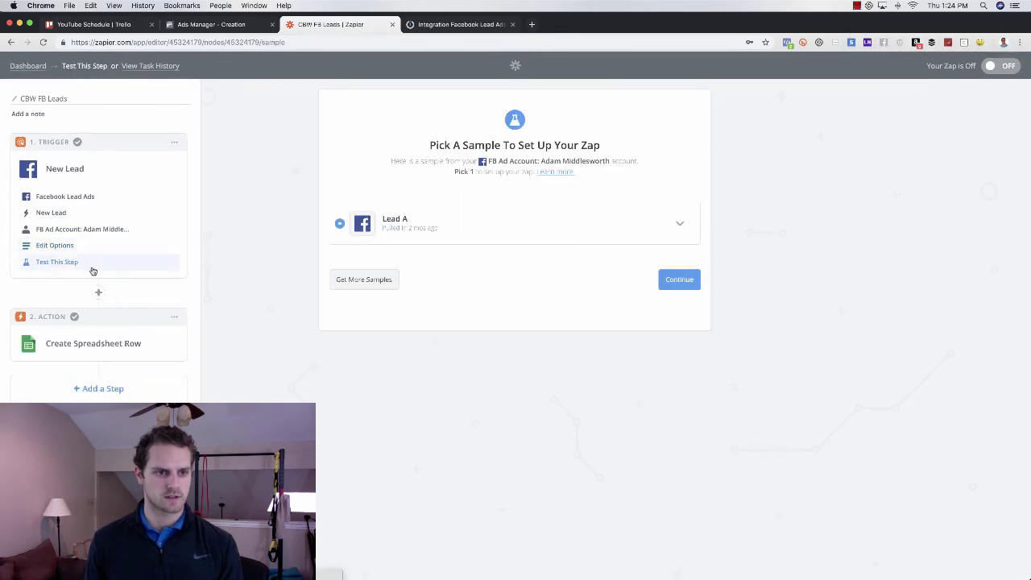
pyautogui.click(97, 344)
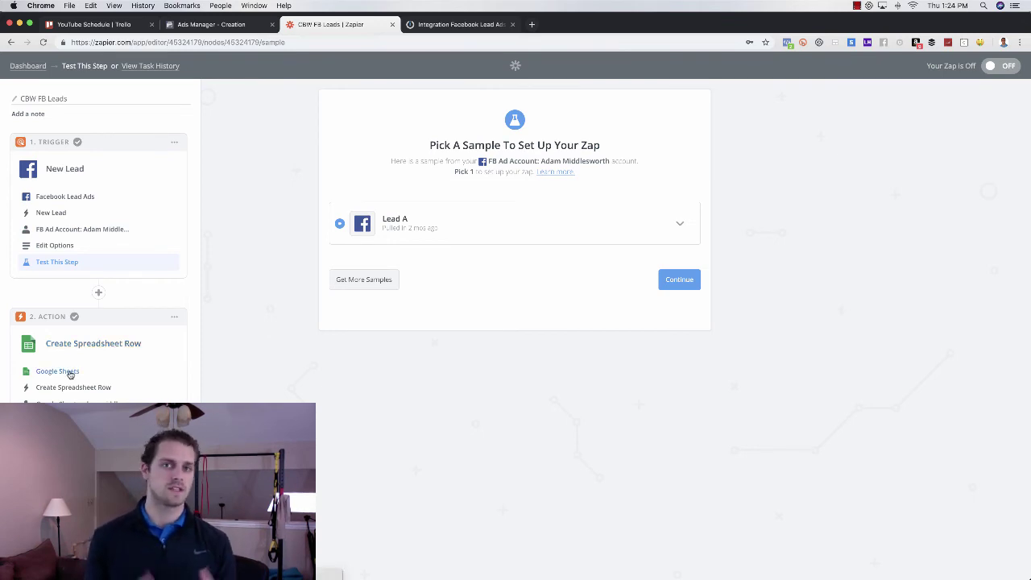
pyautogui.click(71, 372)
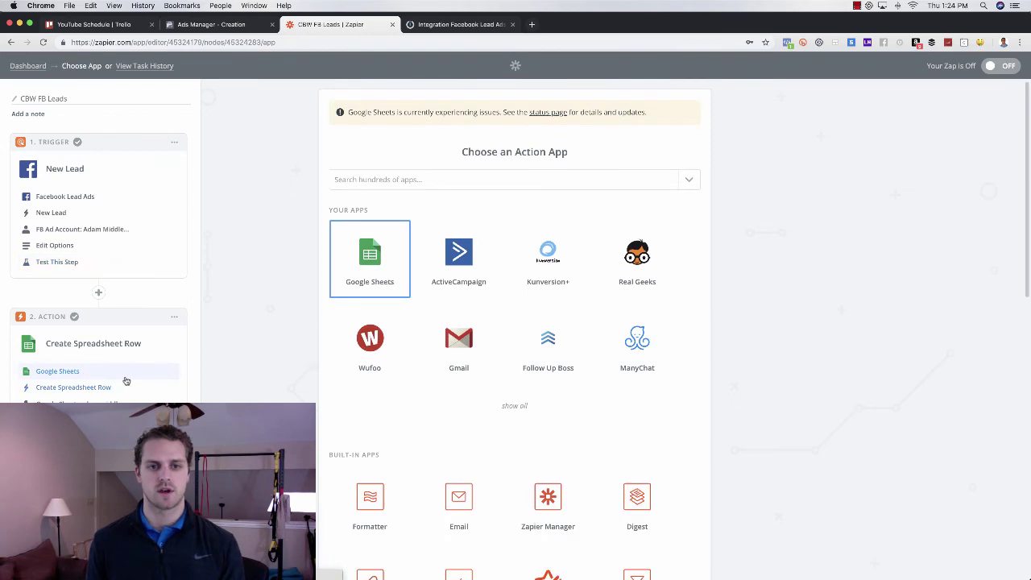
pyautogui.click(387, 179)
pyautogui.click(271, 211)
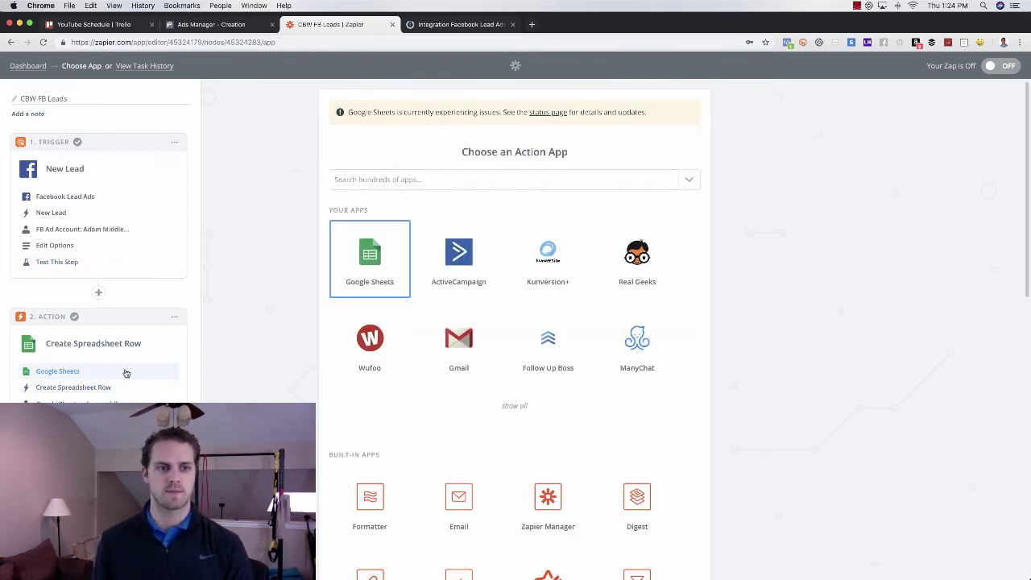
pyautogui.click(81, 388)
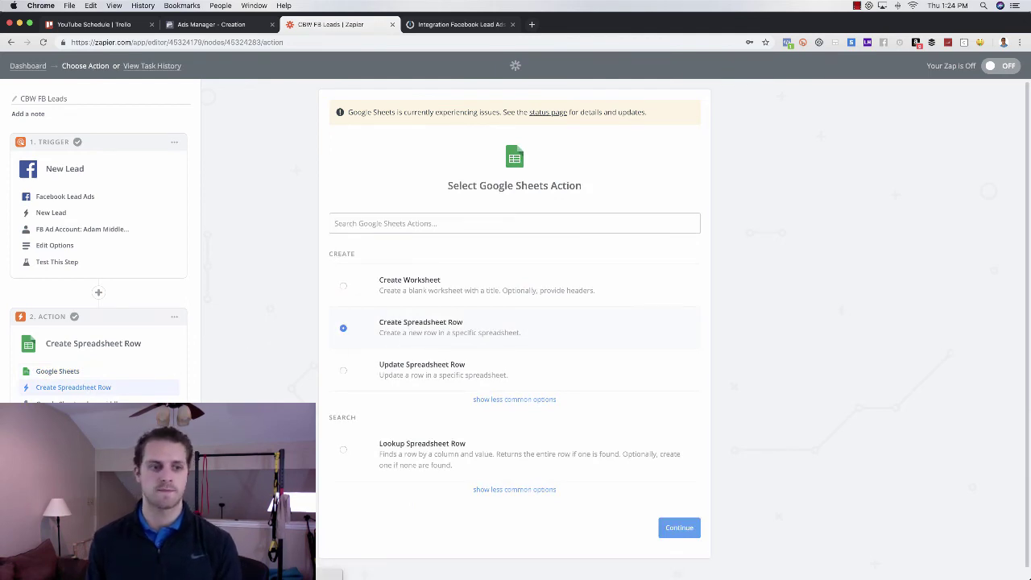
pyautogui.click(131, 399)
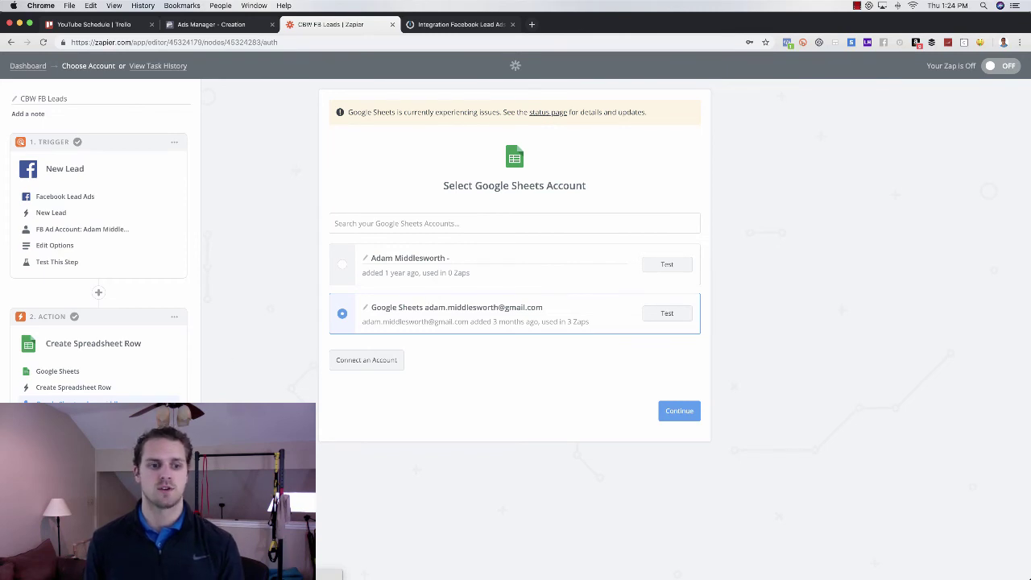
pyautogui.click(121, 420)
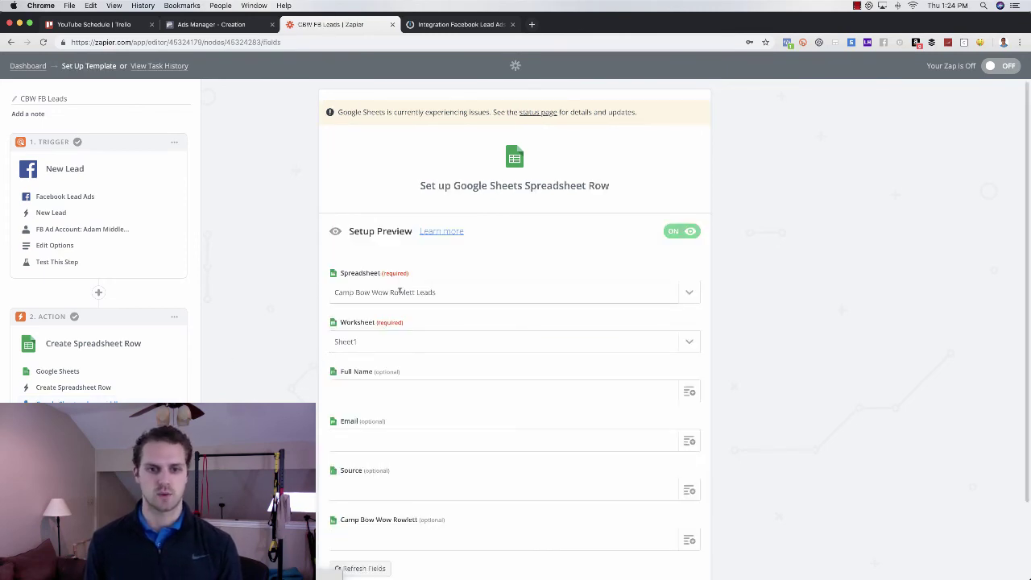
# - Map the lead's Full Name and Email, and set Source to 'Facebook Lead Ads'
pyautogui.scroll(-1, 342, 314)
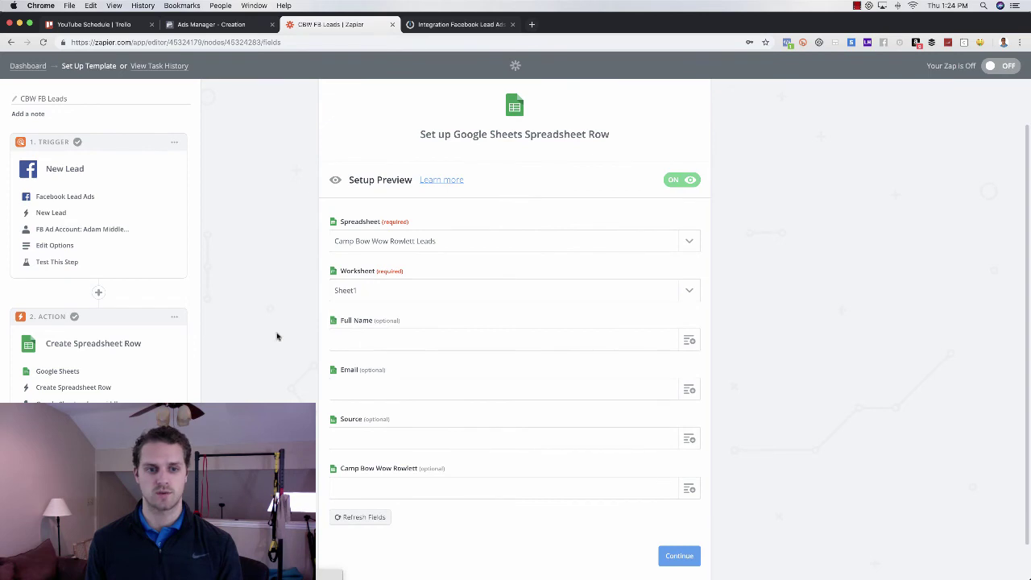
pyautogui.scroll(-1, 364, 298)
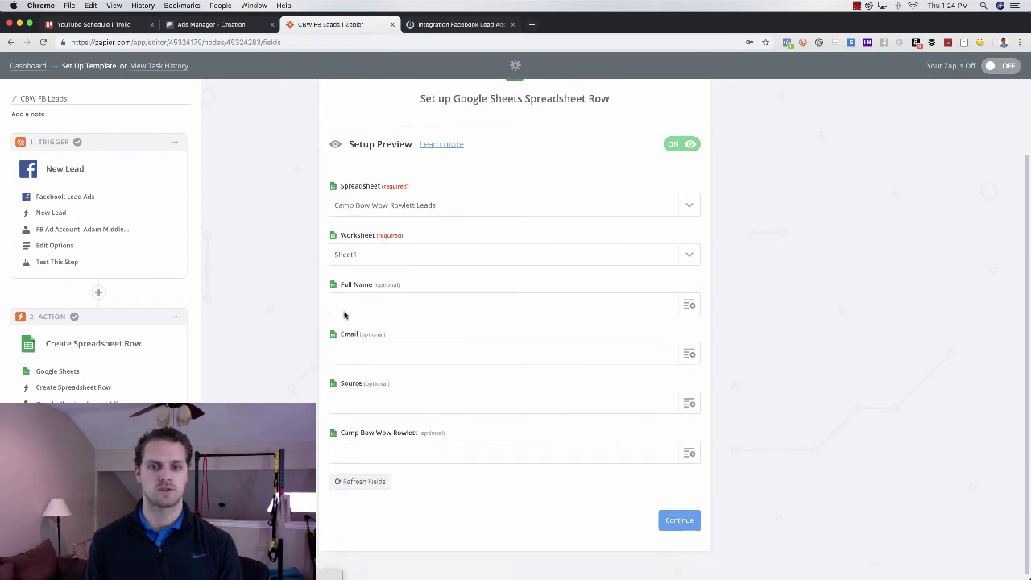
pyautogui.click(689, 304)
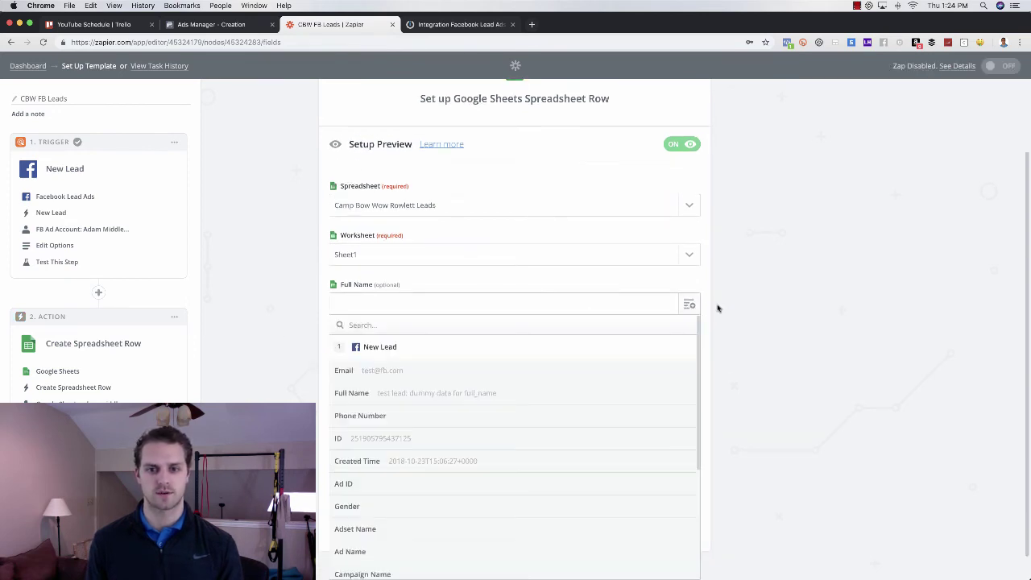
pyautogui.click(403, 393)
pyautogui.click(524, 353)
pyautogui.click(690, 355)
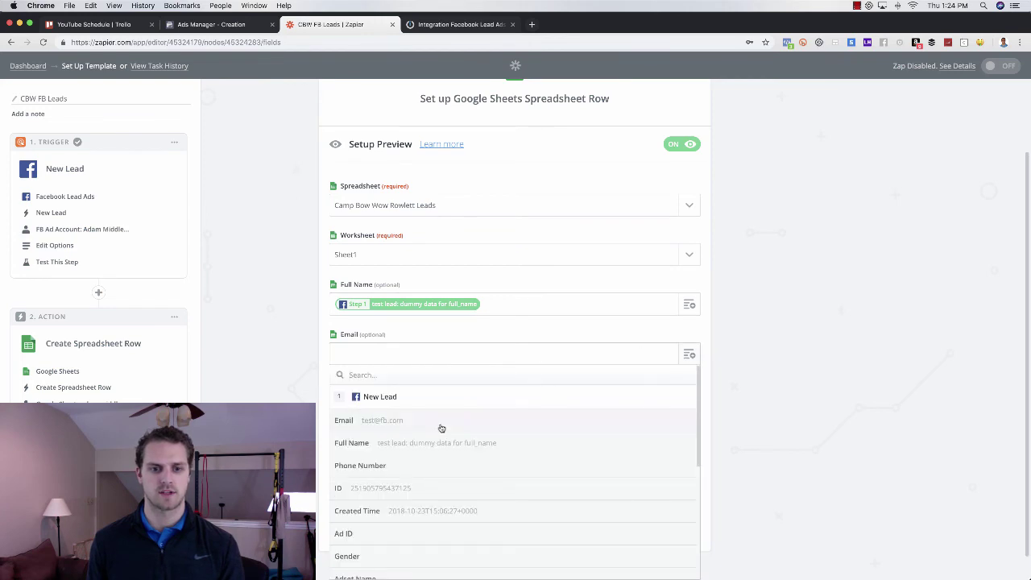
pyautogui.click(421, 426)
pyautogui.click(669, 405)
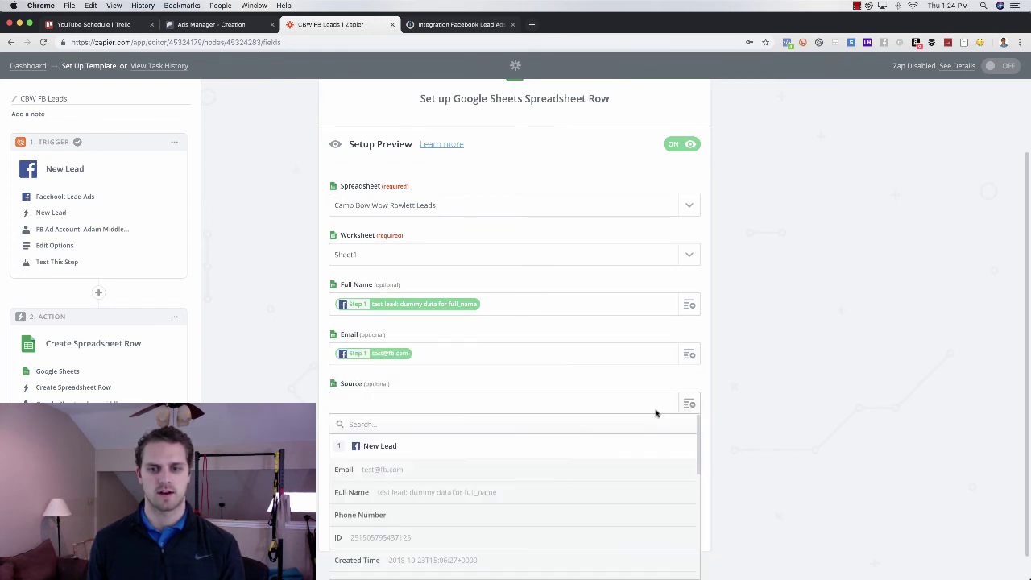
pyautogui.click(417, 397)
pyautogui.write('Fa')
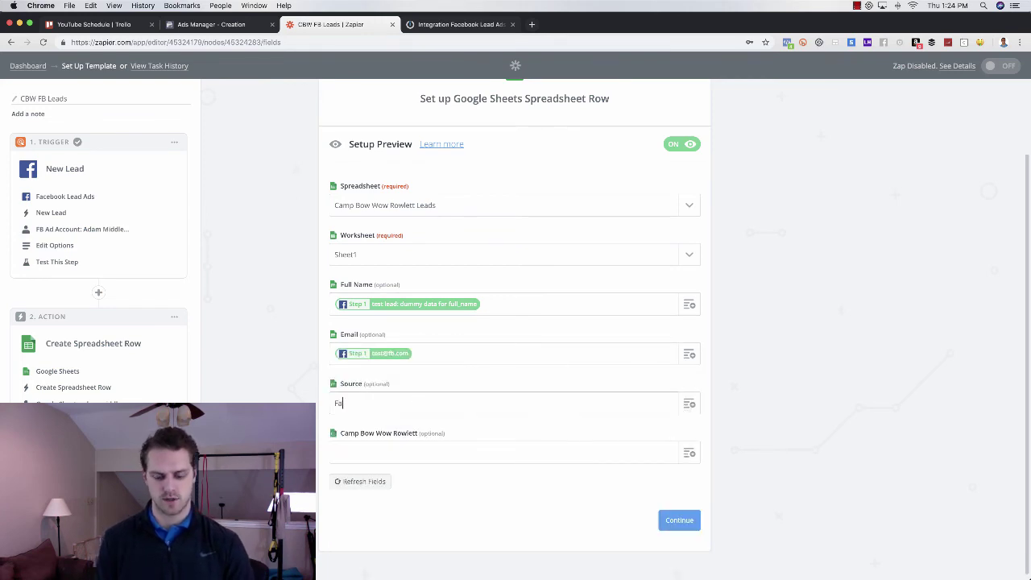
pyautogui.write('cebook Le')
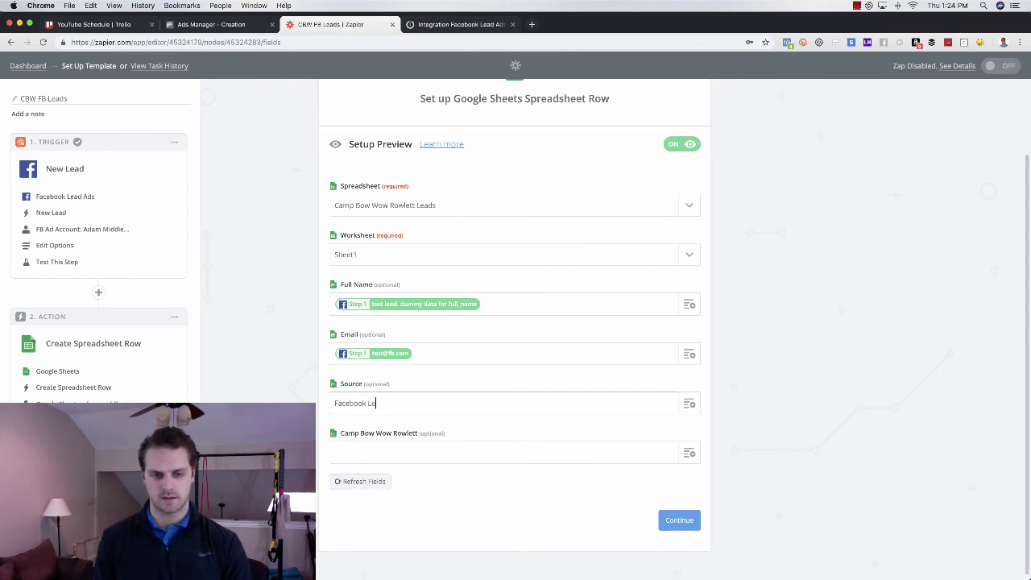
pyautogui.write('ad Ads')
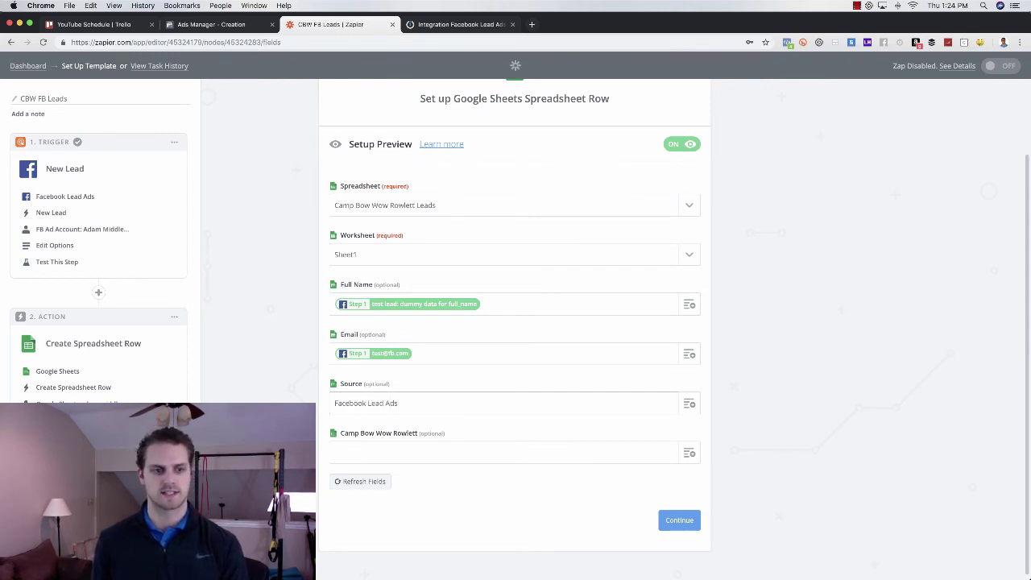
pyautogui.press('Tab')
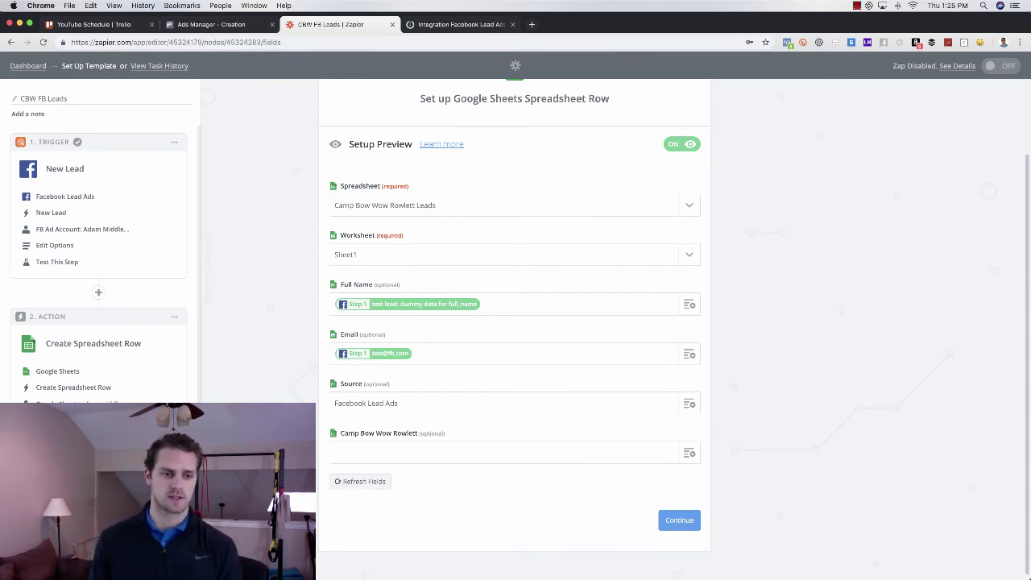
# - Add a third Mailchimp Add/Update Subscriber step, then switch to the Integromat scenario
pyautogui.scroll(-1, 515, 314)
pyautogui.scroll(-3, 99, 266)
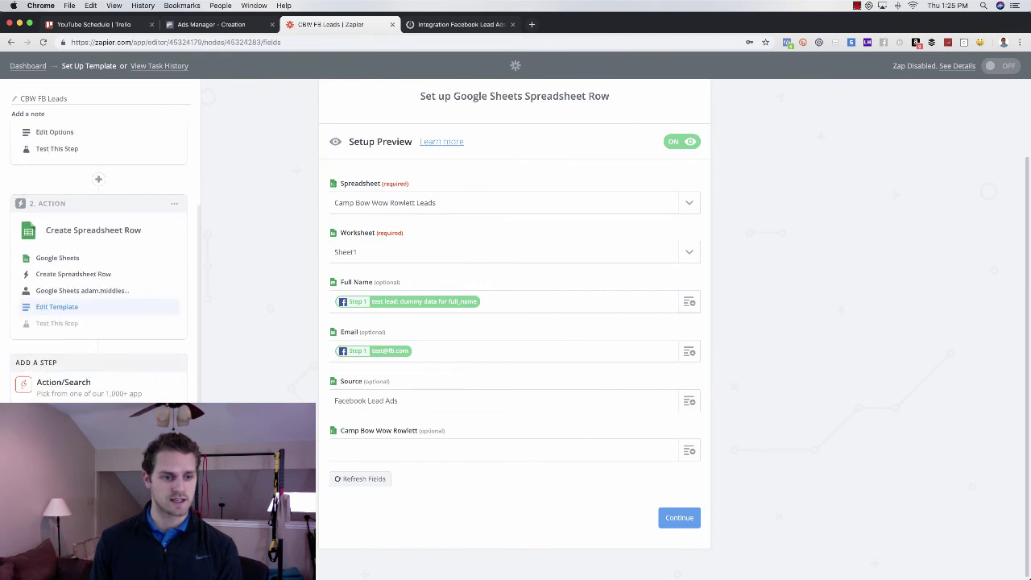
pyautogui.scroll(-2, 87, 333)
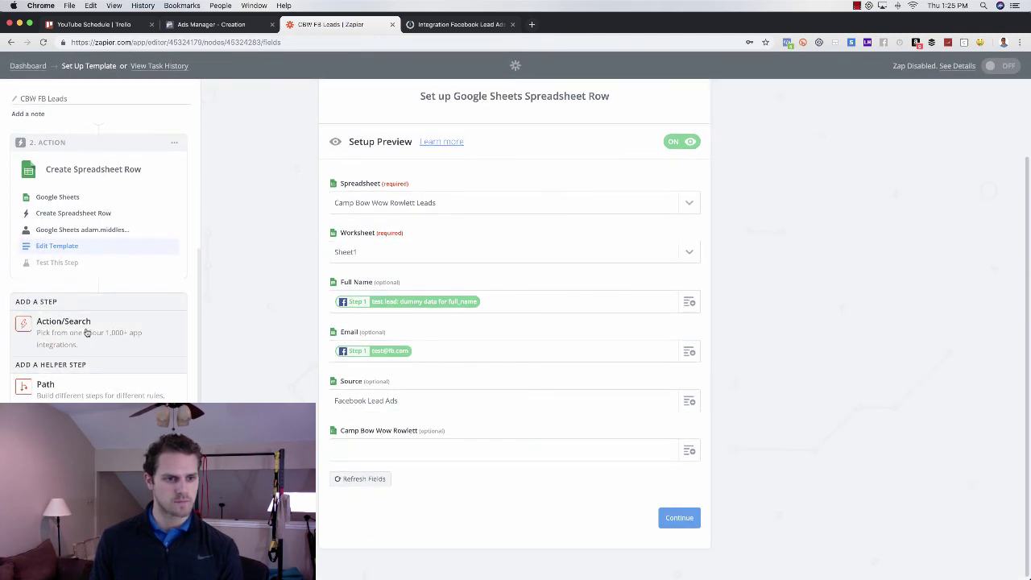
pyautogui.click(101, 339)
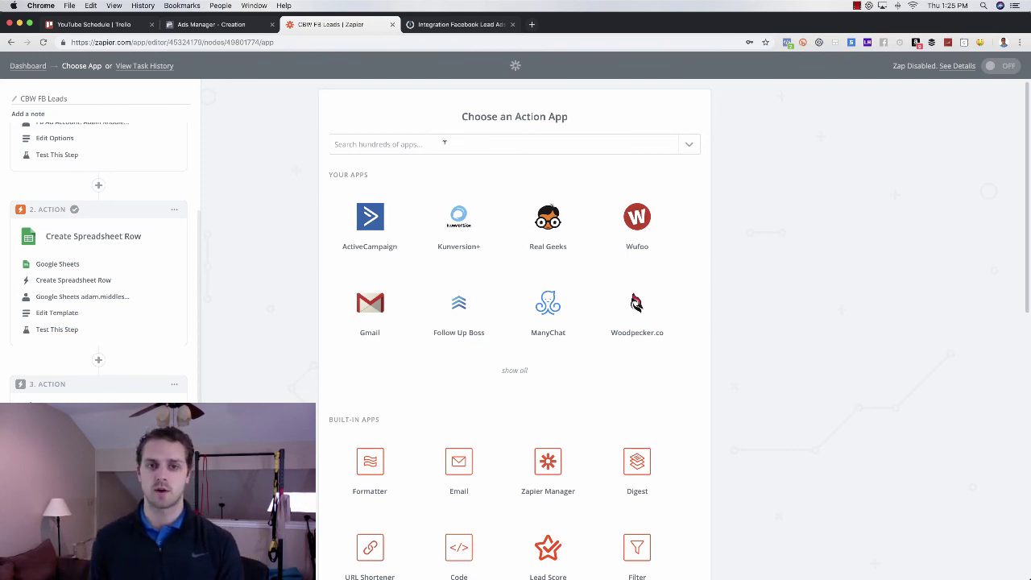
pyautogui.click(439, 144)
pyautogui.write('mailchimp')
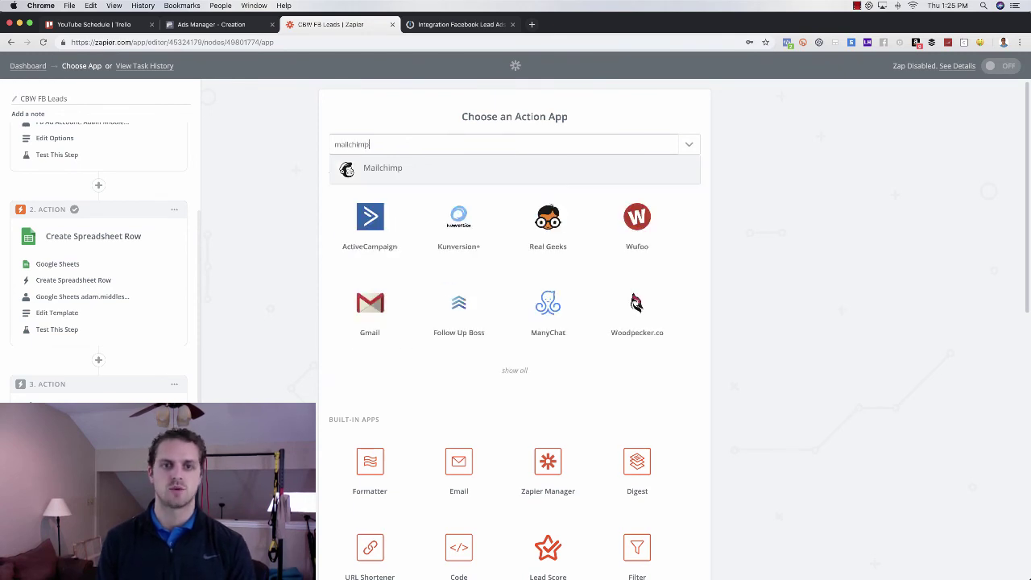
pyautogui.click(413, 169)
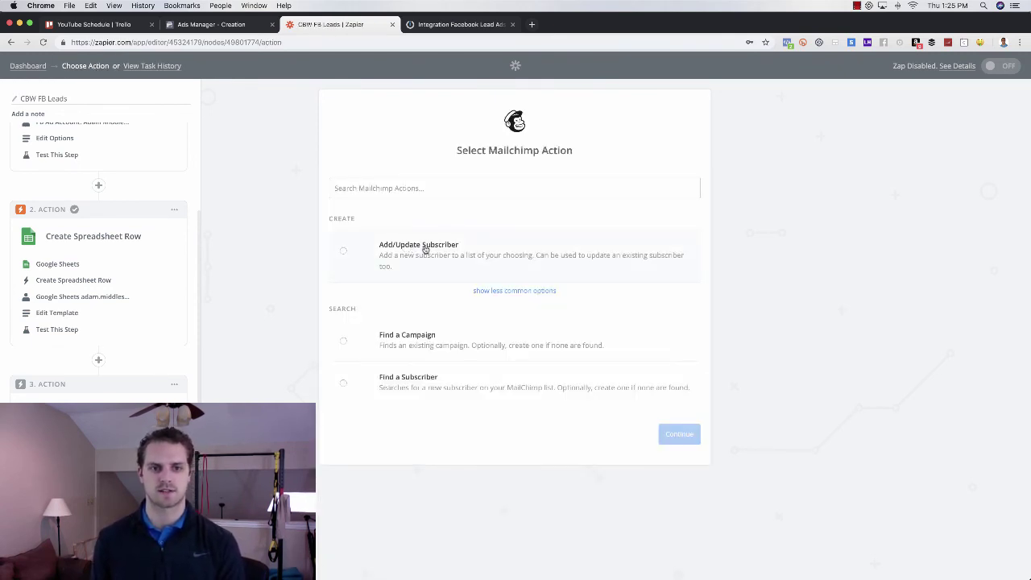
pyautogui.click(355, 258)
pyautogui.click(680, 434)
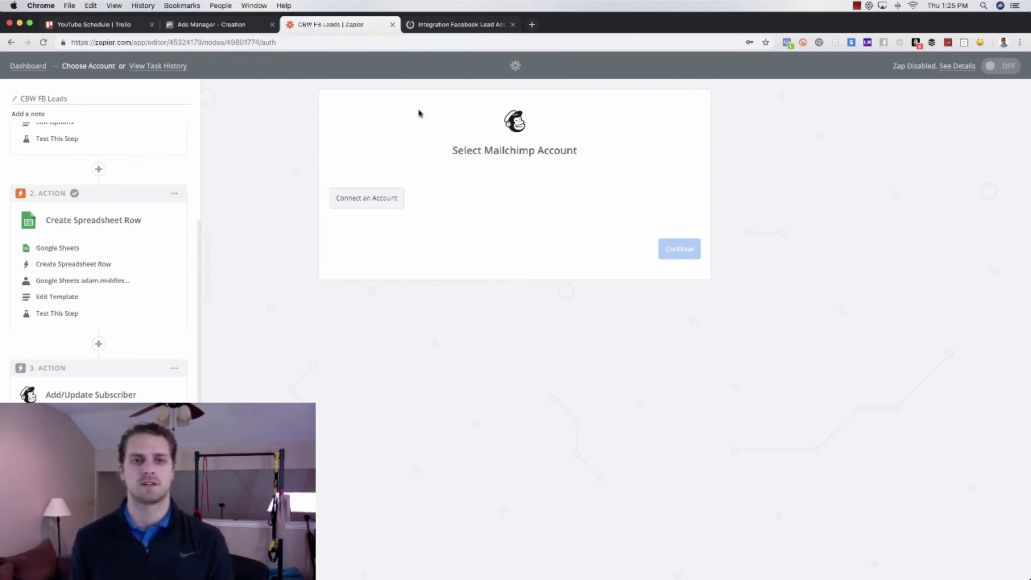
pyautogui.click(452, 24)
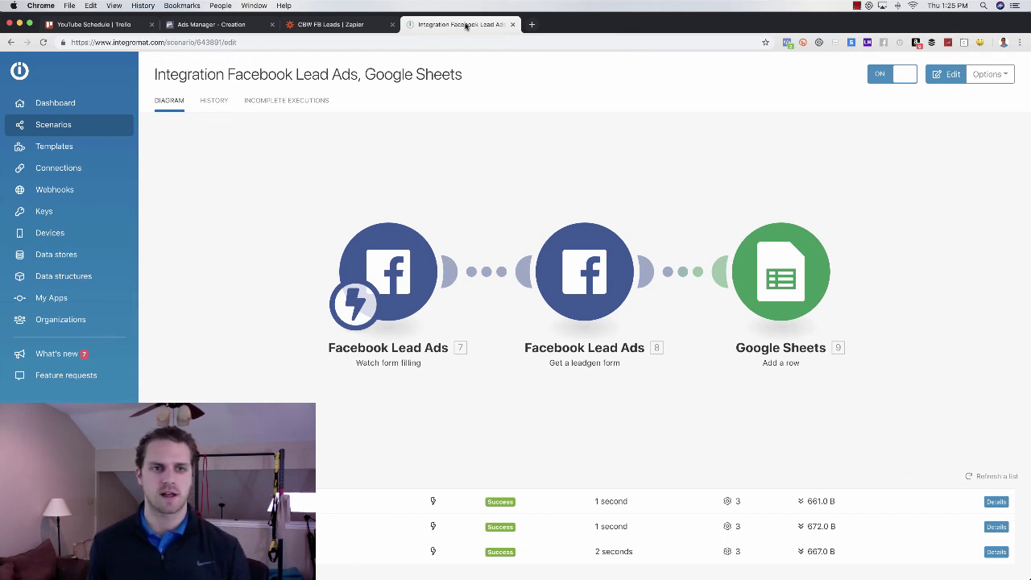
pyautogui.click(355, 25)
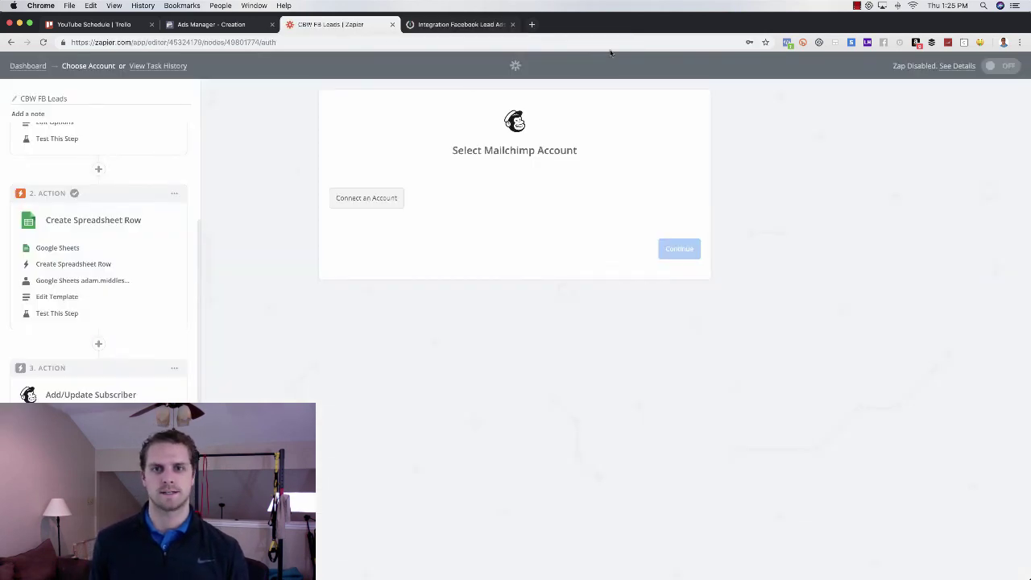
pyautogui.click(459, 25)
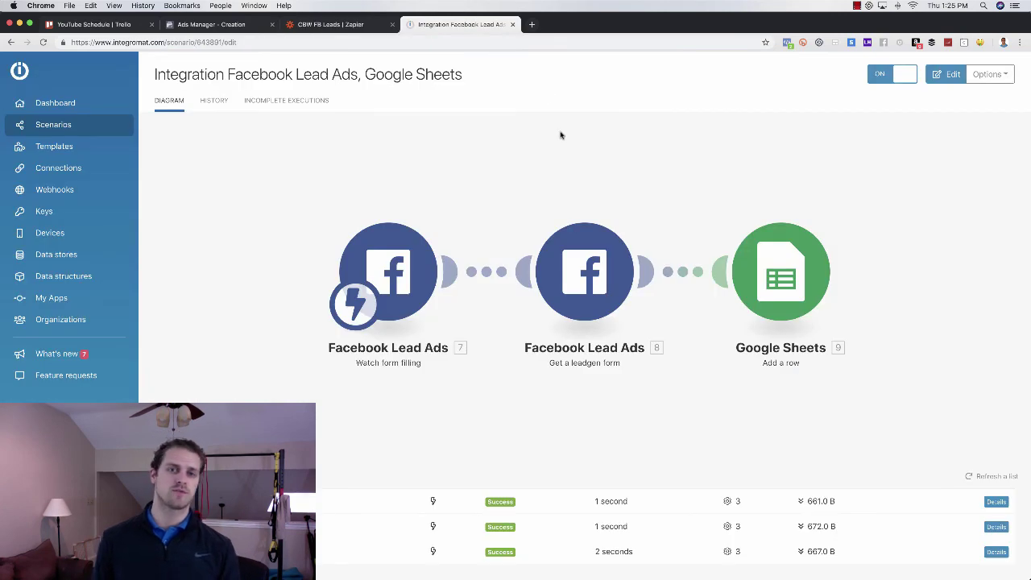